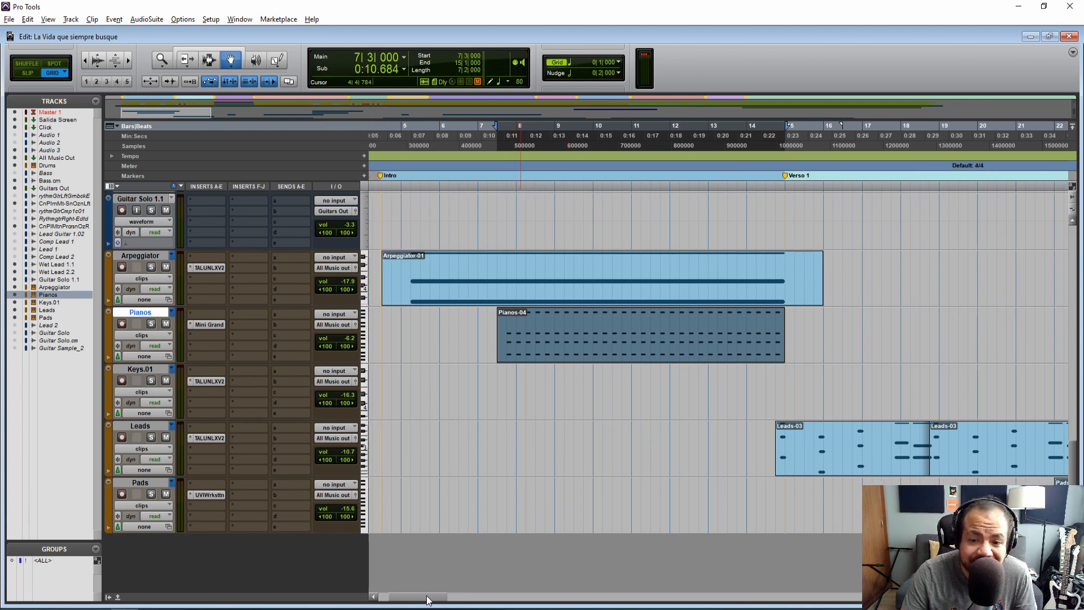
Open the Keys.01-01 clip near bar 26 in the MIDI Editor and deselect its notes
{"action": "left_click_drag", "start_coordinate": [427, 599], "coordinate": [434, 599]}
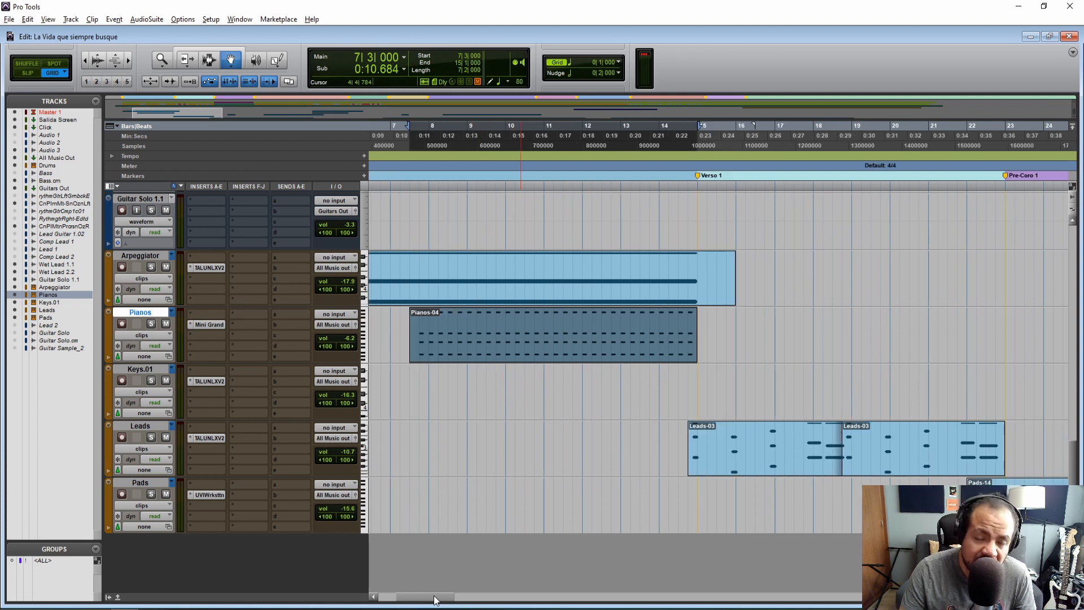
{"action": "key", "text": "F6"}
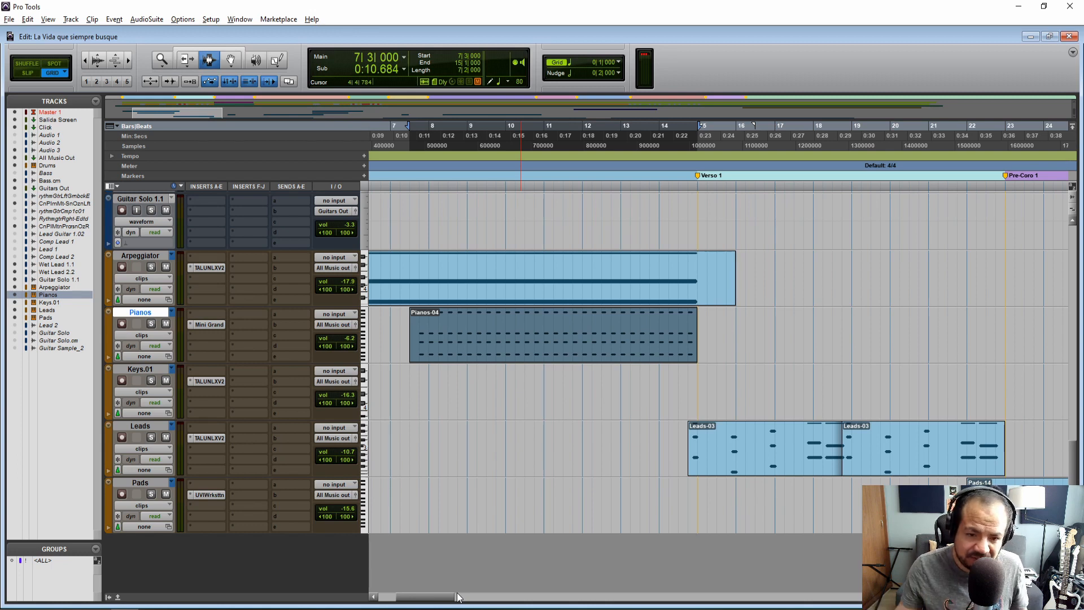
{"action": "left_click_drag", "start_coordinate": [417, 602], "coordinate": [411, 600]}
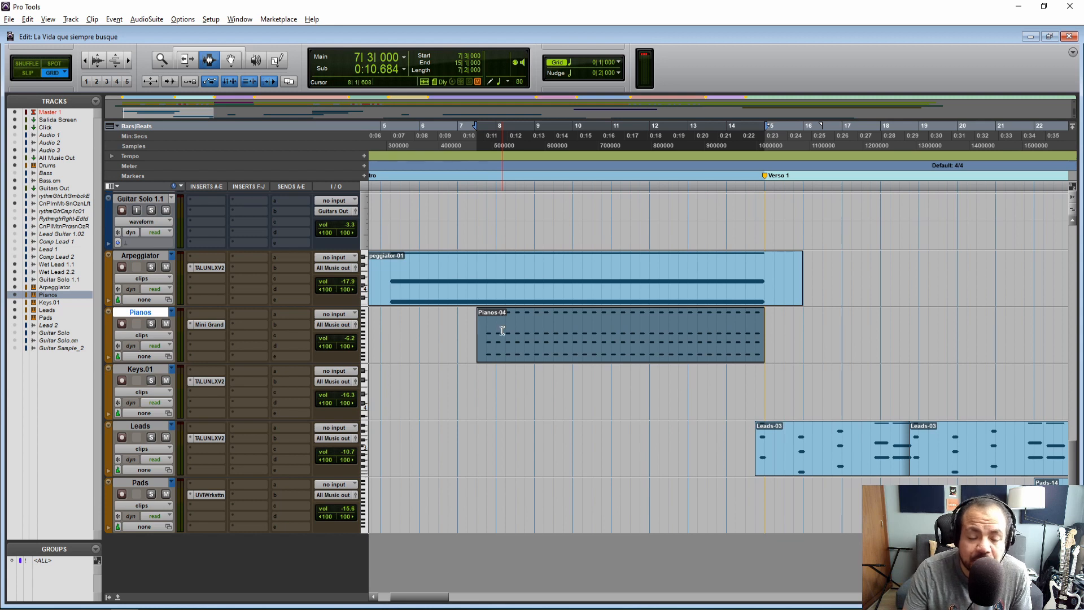
{"action": "scroll", "coordinate": [484, 509], "scroll_direction": "right", "scroll_amount": 5}
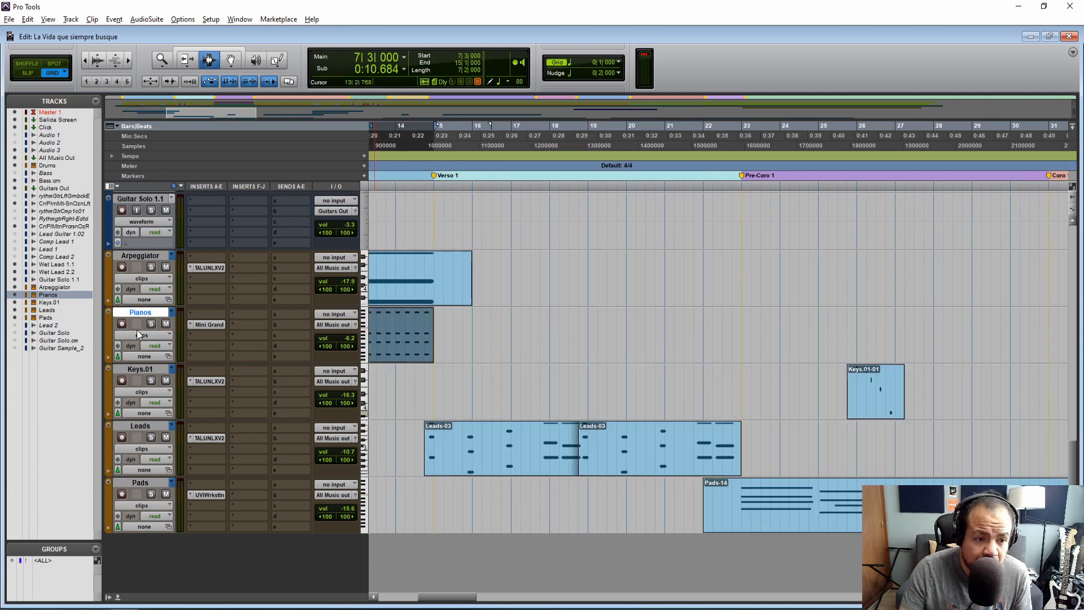
{"action": "scroll", "coordinate": [453, 601], "scroll_direction": "right", "scroll_amount": 6}
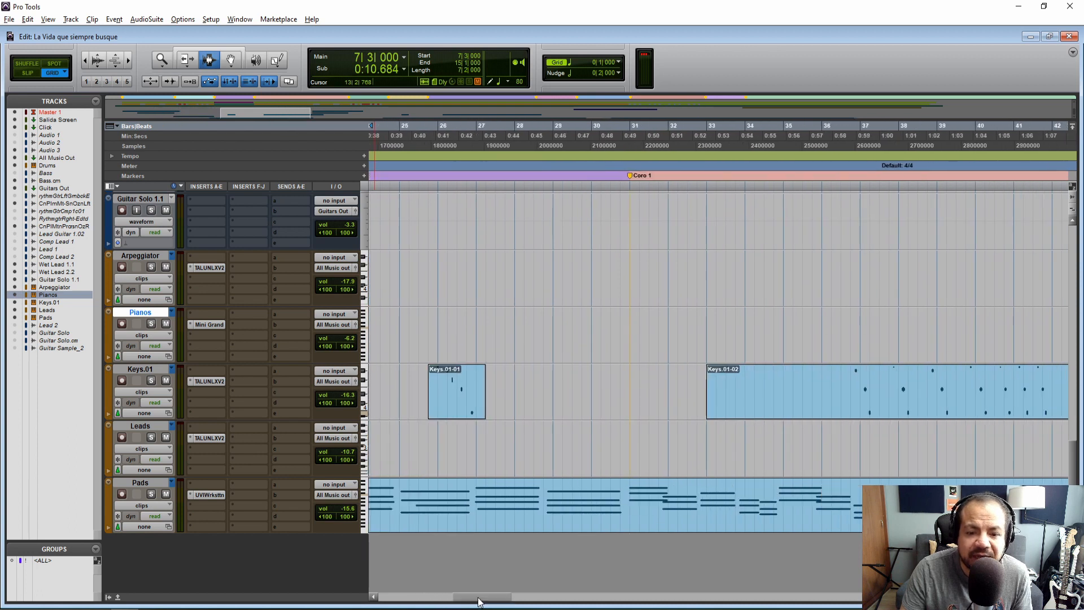
{"action": "double_click", "coordinate": [454, 395]}
{"action": "left_click", "coordinate": [449, 301]}
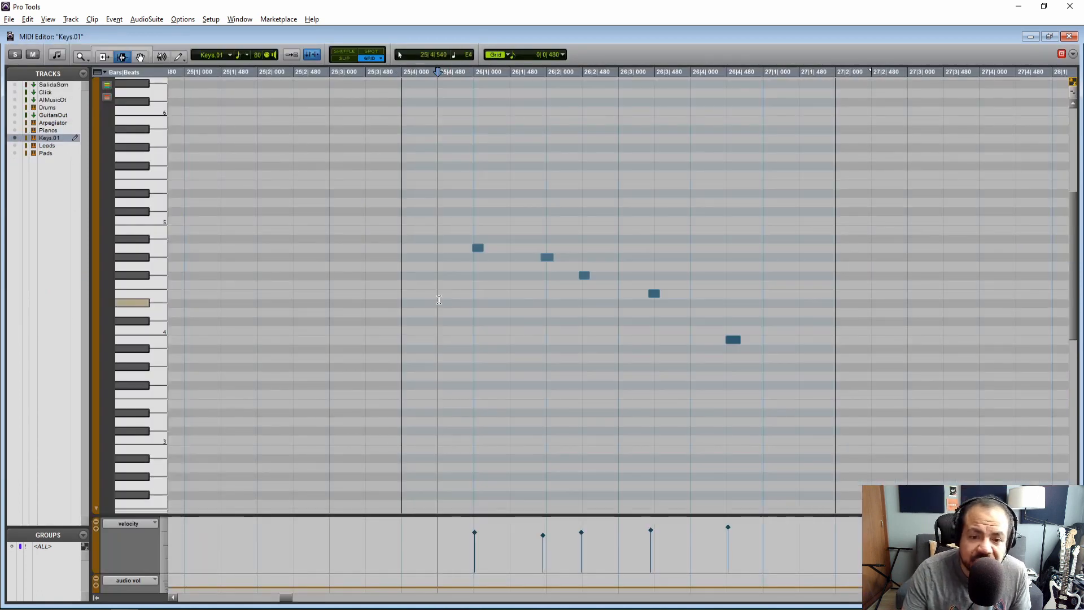
Play the phrase, then align its five notes to 26|1|000, 26|2|000, 26|2|480, 26|3|480 and 26|4|480
{"action": "key", "text": "F8"}
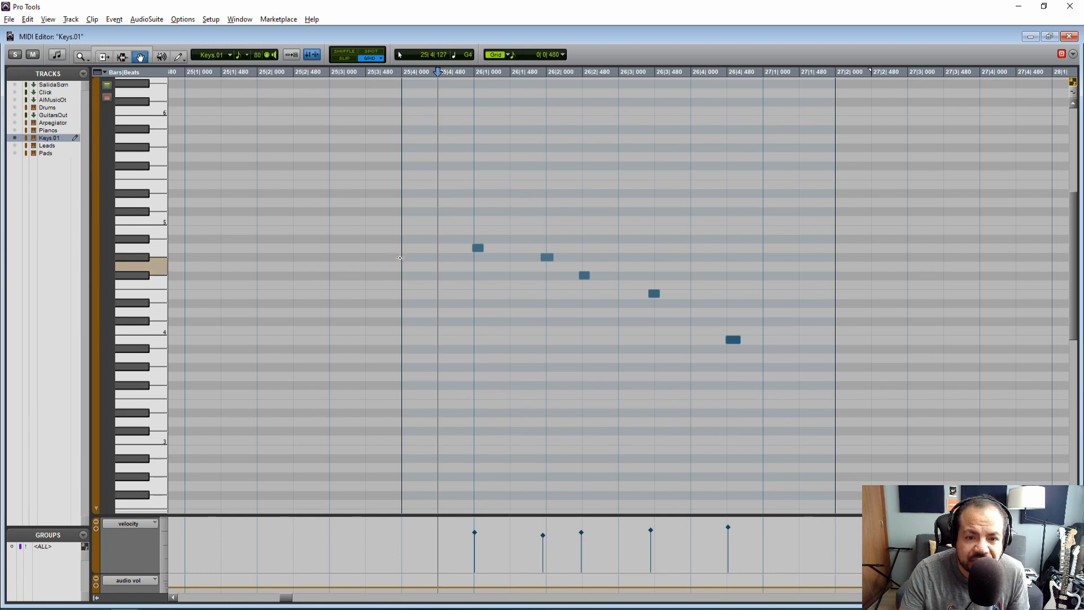
{"action": "left_click", "coordinate": [372, 246]}
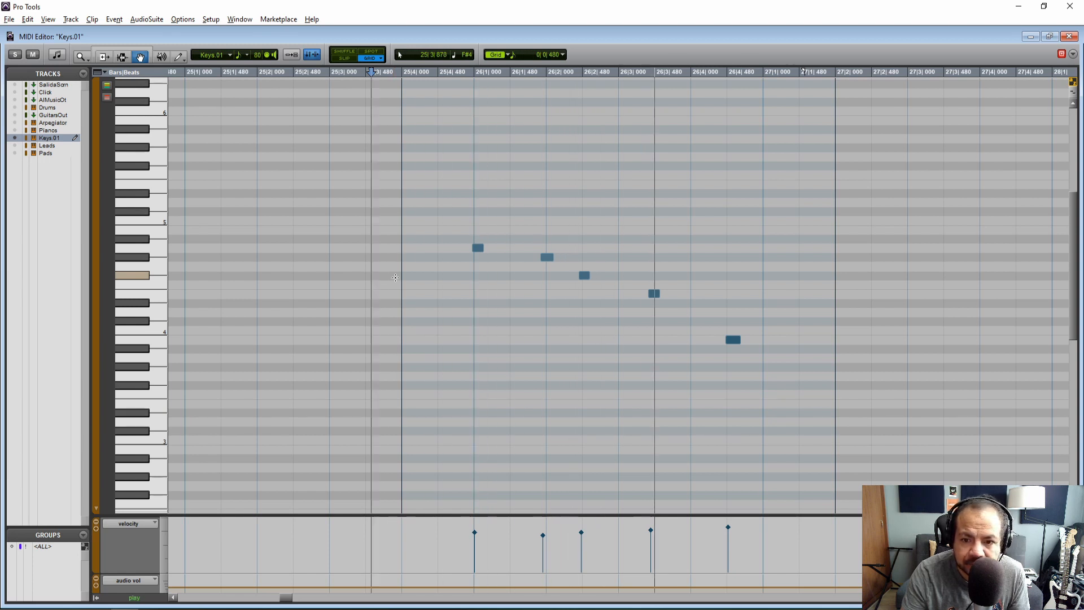
{"action": "left_click", "coordinate": [478, 247]}
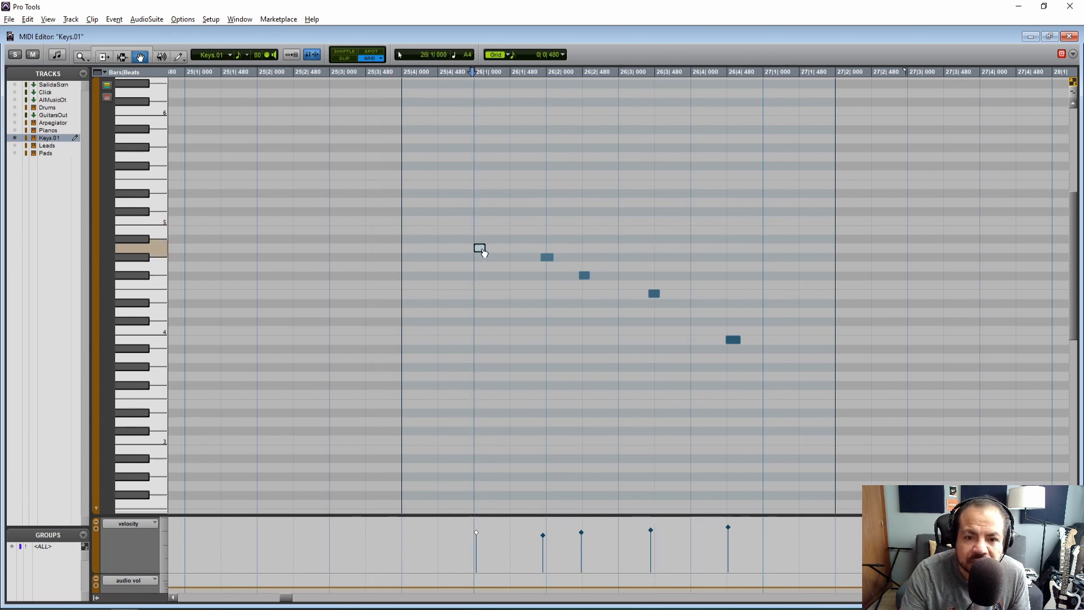
{"action": "left_click_drag", "start_coordinate": [555, 255], "coordinate": [585, 276]}
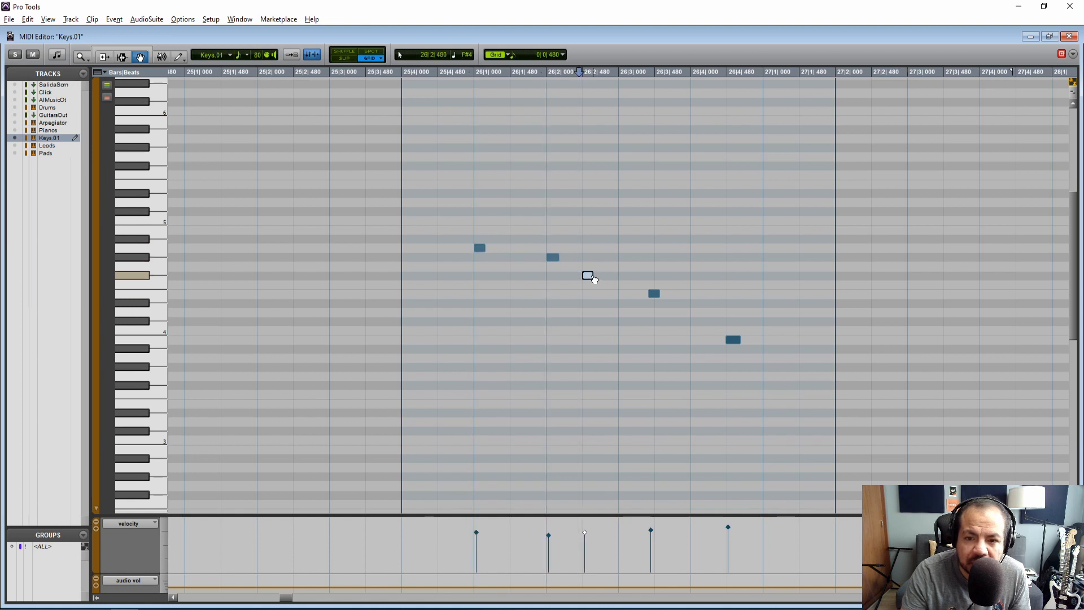
{"action": "left_click_drag", "start_coordinate": [655, 294], "coordinate": [662, 295]}
{"action": "left_click", "coordinate": [733, 340]}
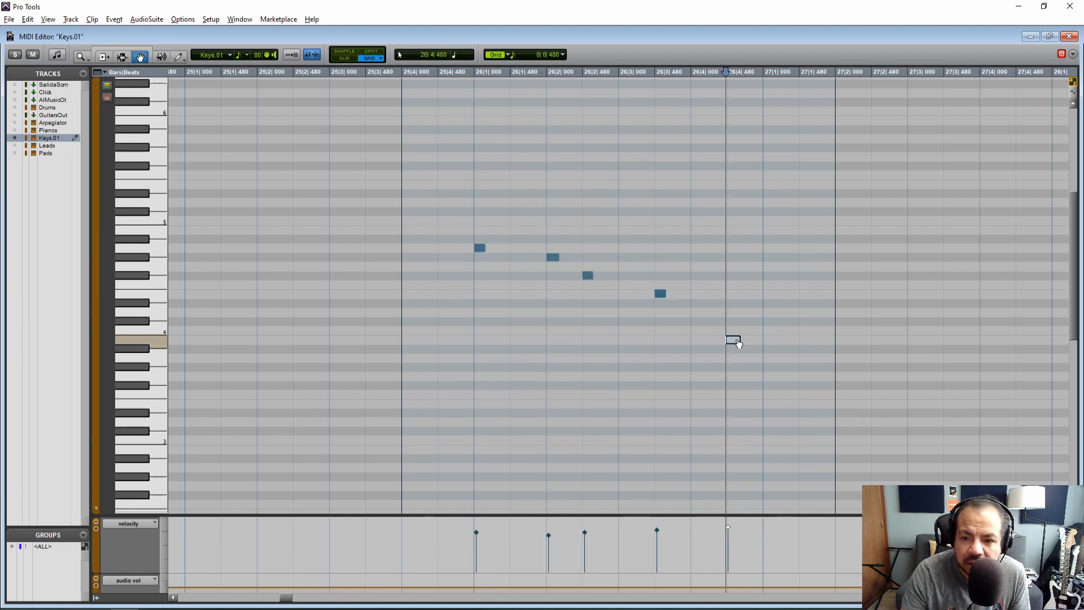
Lengthen each of the five notes in bar 26 to a full 480-tick grid unit and play the phrase
{"action": "key", "text": "F6"}
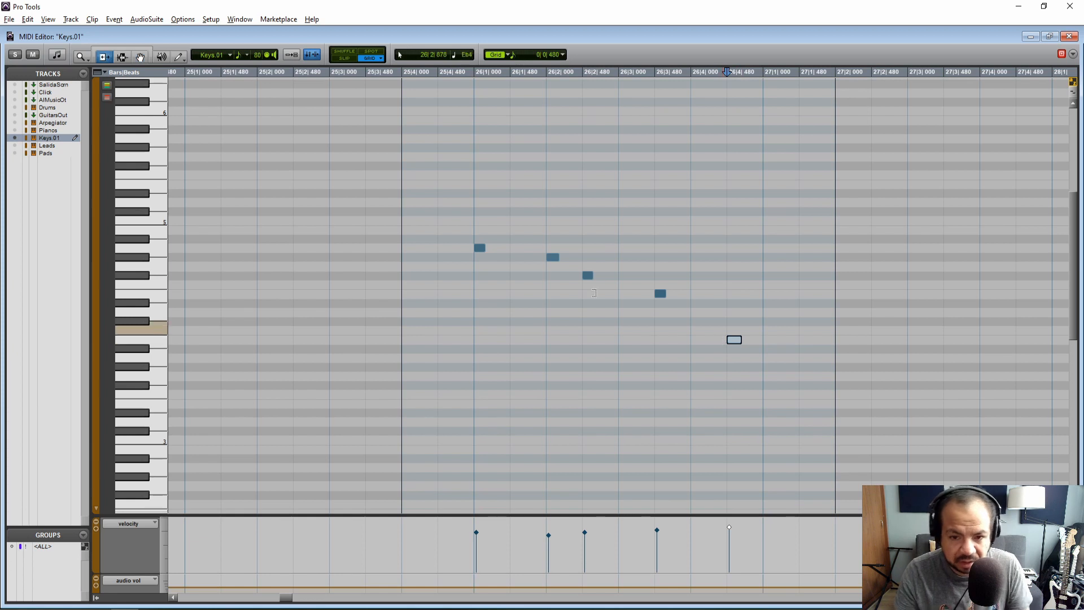
{"action": "left_click_drag", "start_coordinate": [485, 248], "coordinate": [691, 293]}
{"action": "left_click_drag", "start_coordinate": [734, 339], "coordinate": [761, 340]}
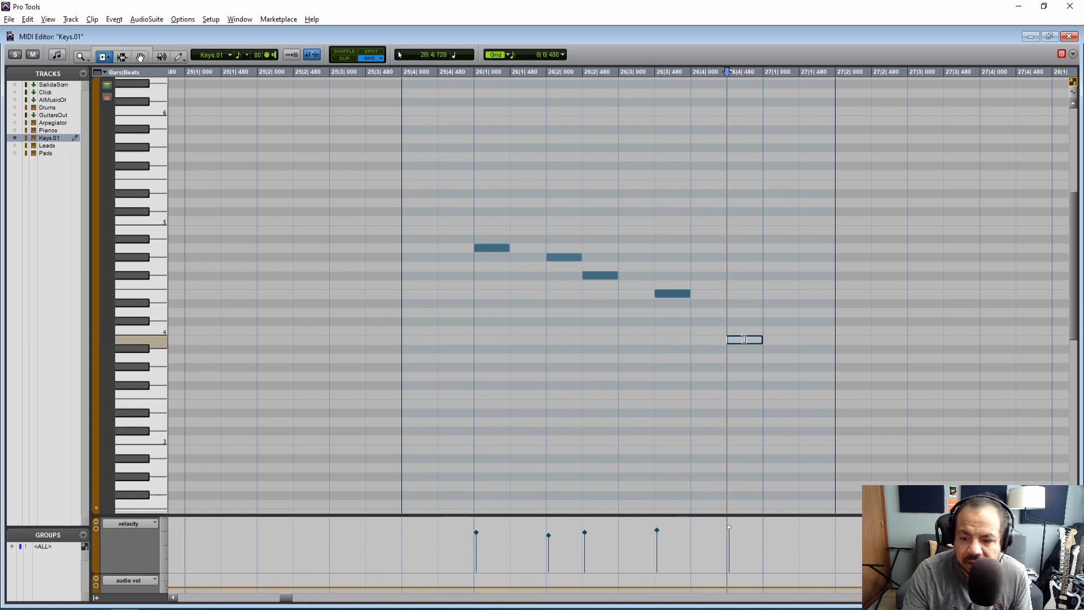
{"action": "key", "text": "F7"}
{"action": "left_click", "coordinate": [447, 264]}
{"action": "key", "text": "space"}
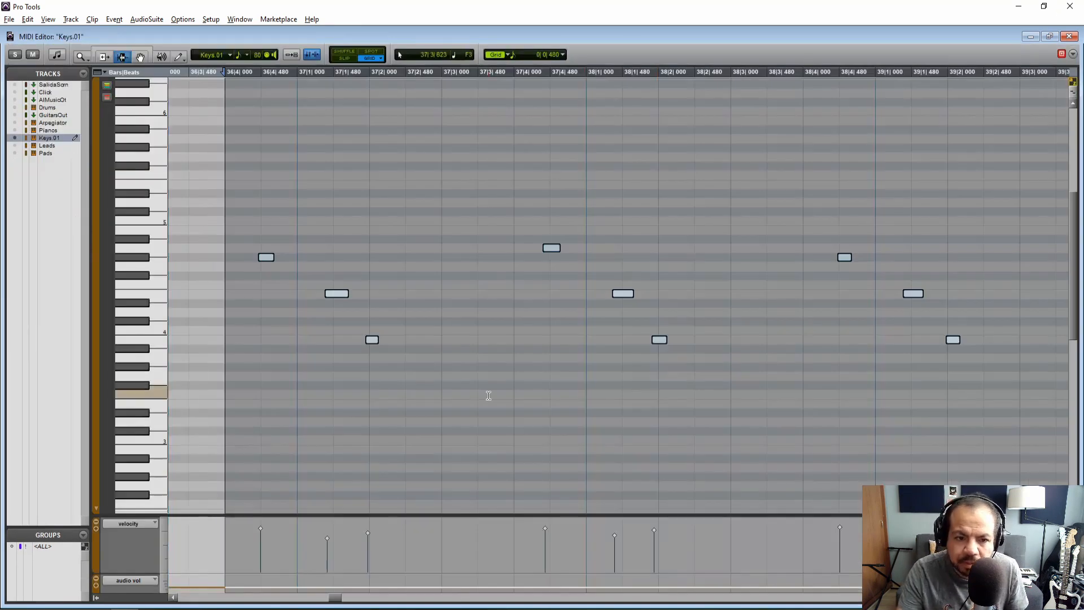
In the Keys.01-02 clip, align the first three notes to 36|4|480, 37|1|480 and 37|2|000, and play them
{"action": "key", "text": "F8"}
{"action": "key", "text": "ctrl+a"}
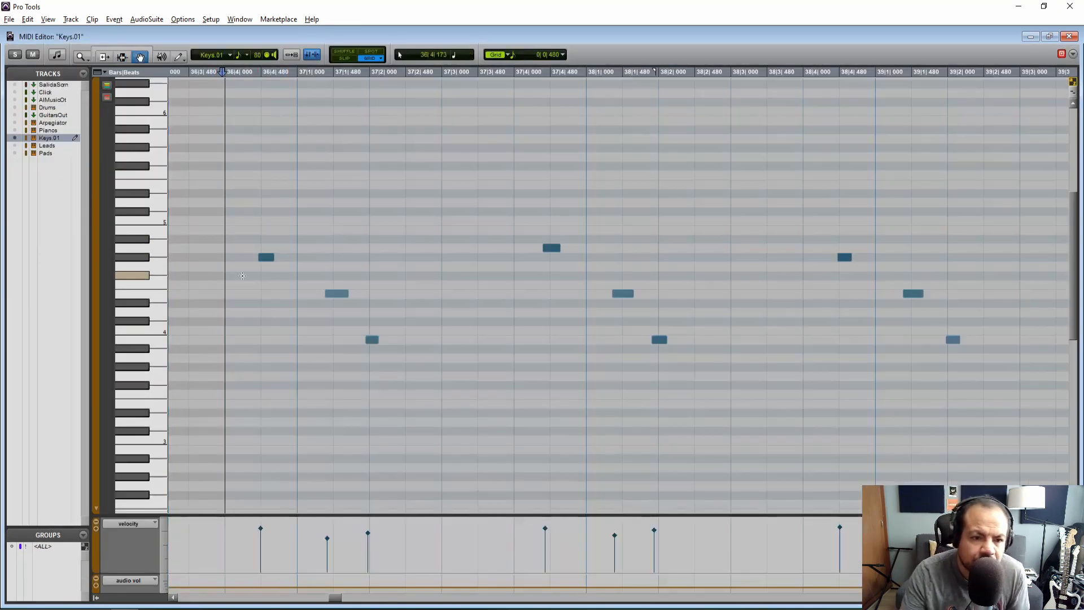
{"action": "left_click_drag", "start_coordinate": [266, 259], "coordinate": [269, 260]}
{"action": "left_click_drag", "start_coordinate": [334, 295], "coordinate": [342, 295]}
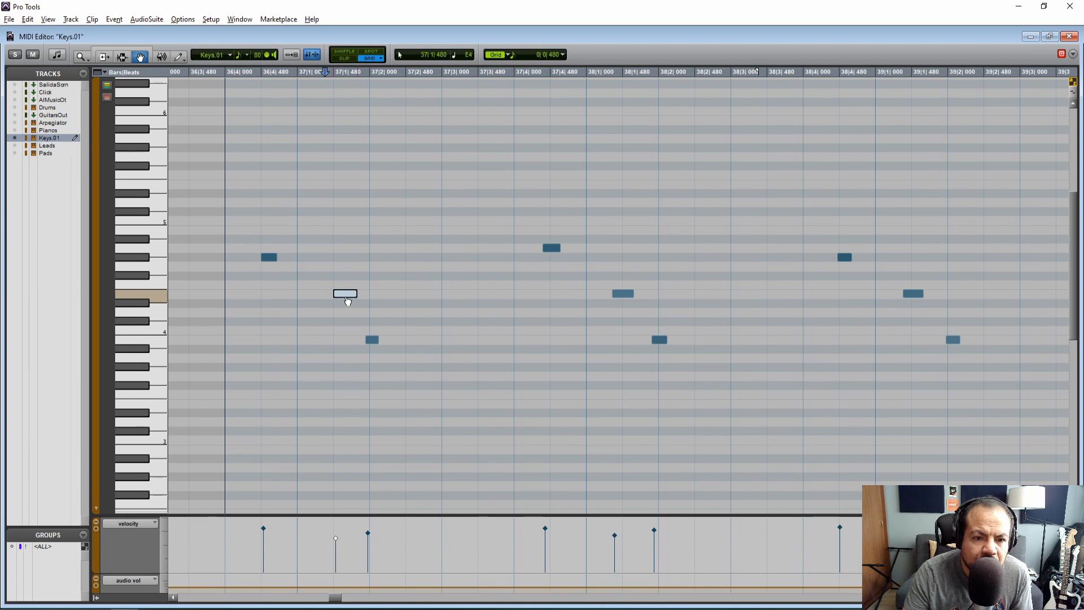
{"action": "left_click_drag", "start_coordinate": [375, 341], "coordinate": [379, 341]}
{"action": "left_click", "coordinate": [186, 276]}
{"action": "key", "text": "space"}
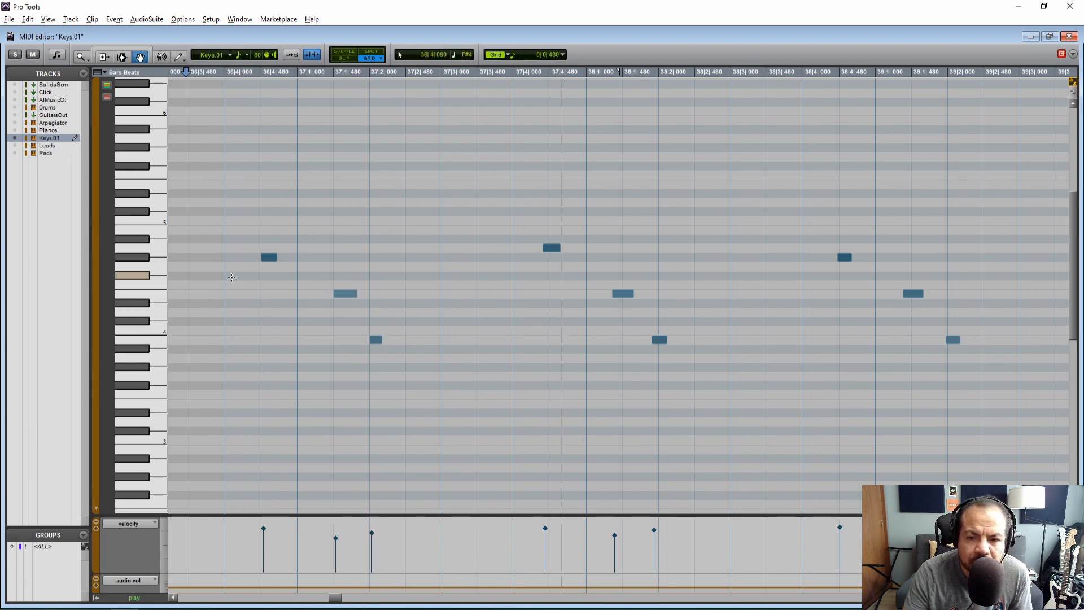
Align the second group of three notes to 37|4|480, 38|1|480 and 38|2|000
{"action": "left_click_drag", "start_coordinate": [553, 248], "coordinate": [559, 248]}
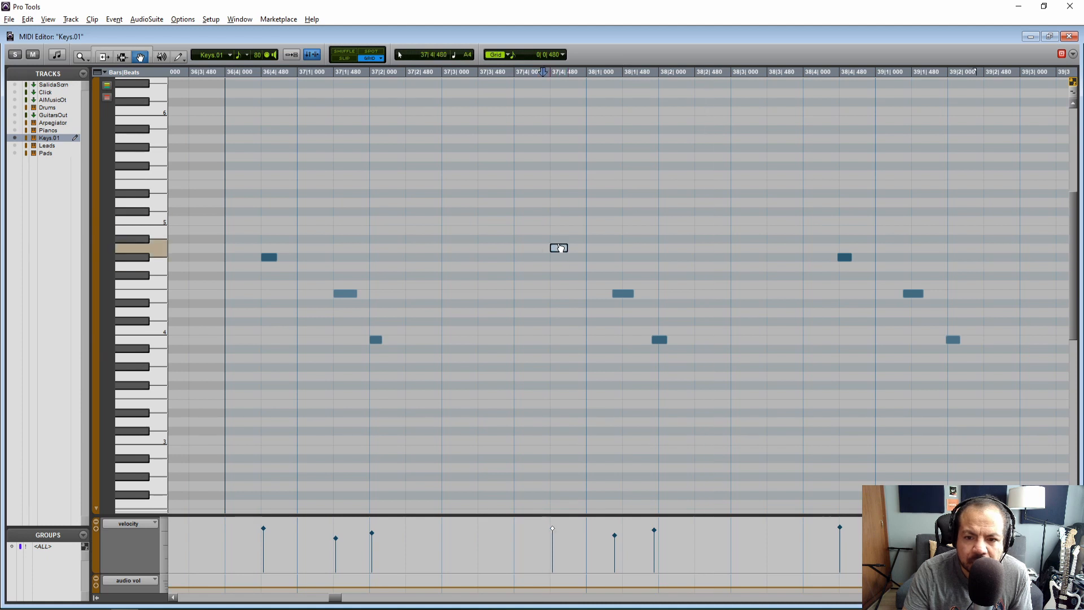
{"action": "left_click_drag", "start_coordinate": [616, 289], "coordinate": [625, 291]}
{"action": "left_click_drag", "start_coordinate": [659, 341], "coordinate": [665, 342]}
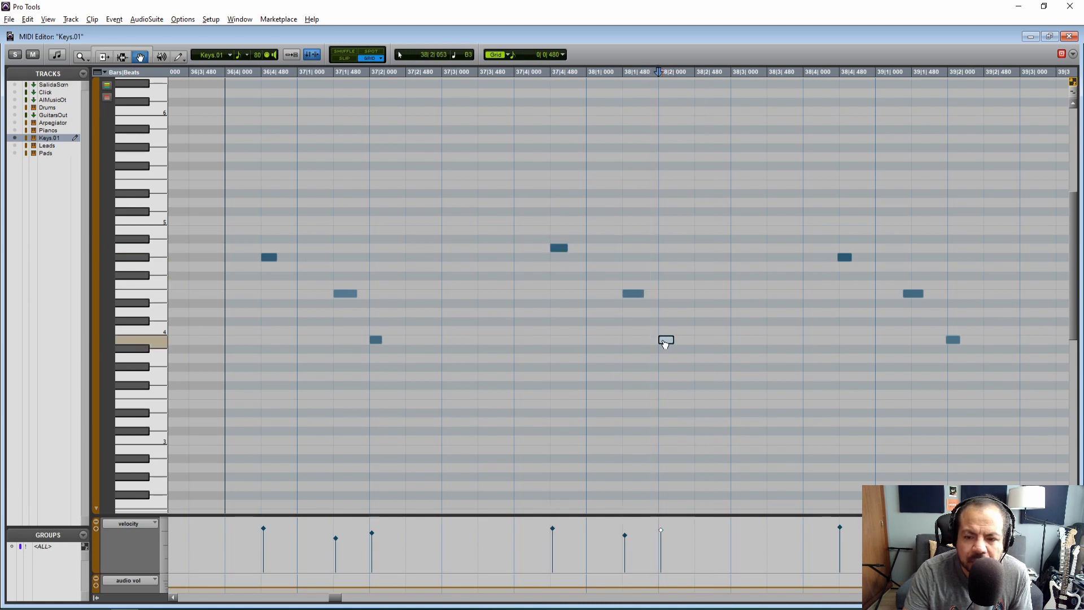
Solo the Keys.01 track for playback and align the third group of notes to 38|4|480, 39|1|480 and 39|2|000
{"action": "left_click", "coordinate": [206, 129]}
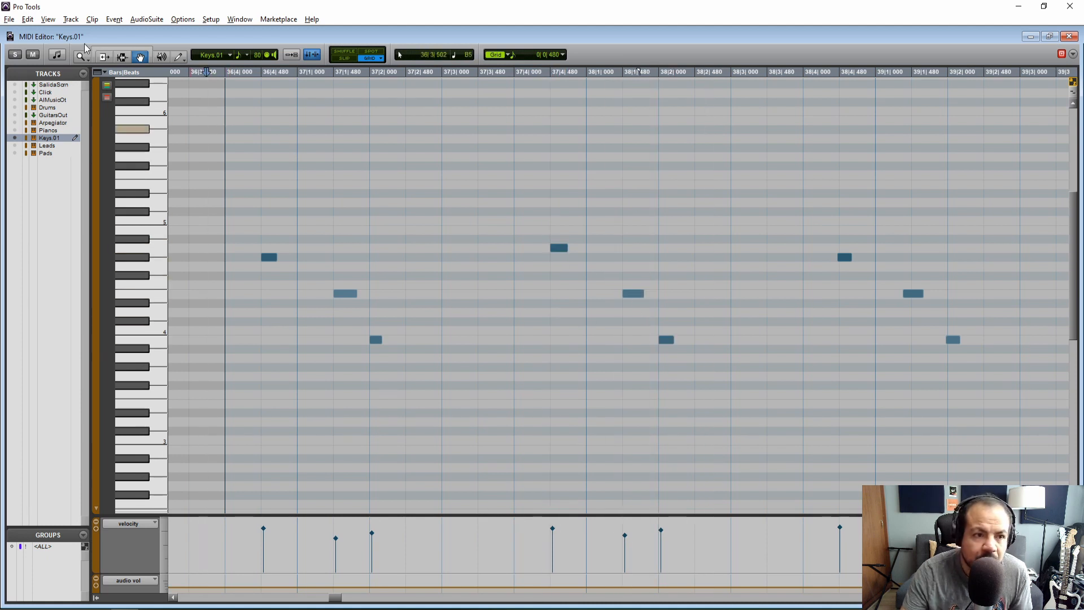
{"action": "key", "text": "shift+s"}
{"action": "key", "text": "space"}
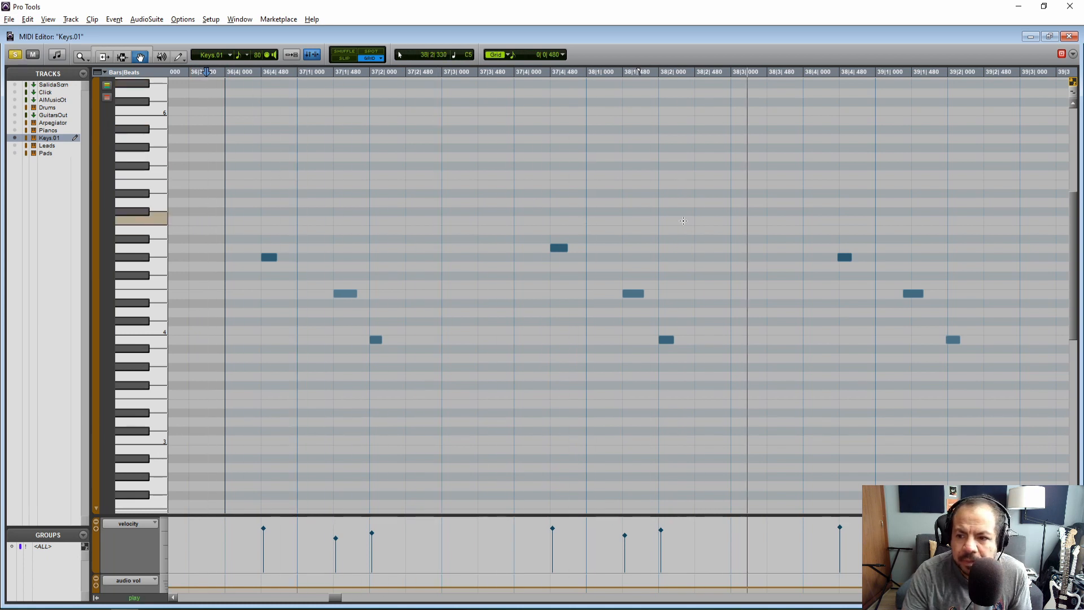
{"action": "left_click", "coordinate": [845, 258]}
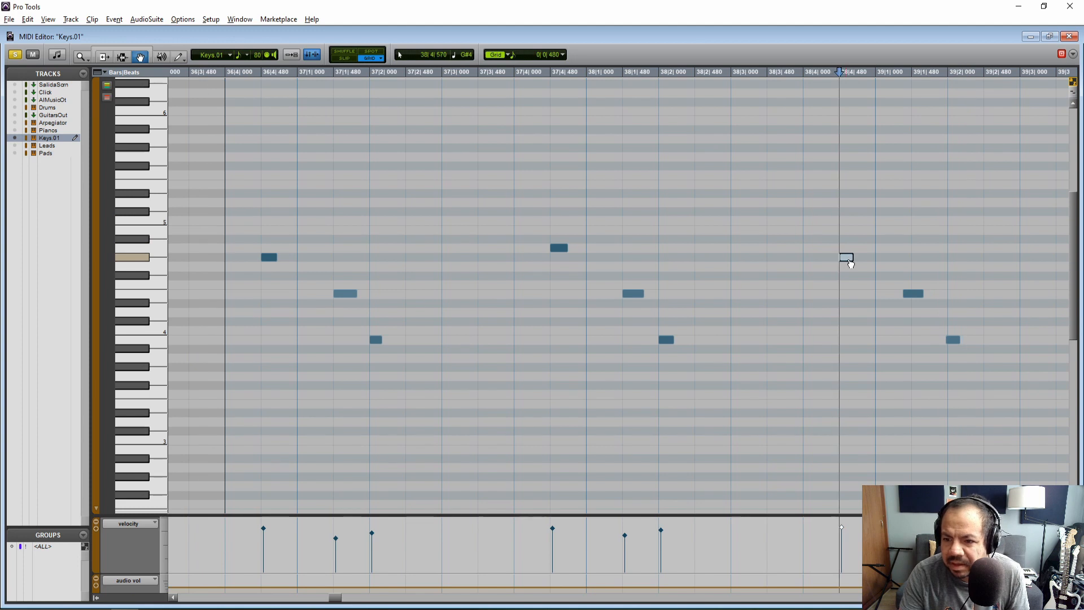
{"action": "left_click", "coordinate": [953, 339]}
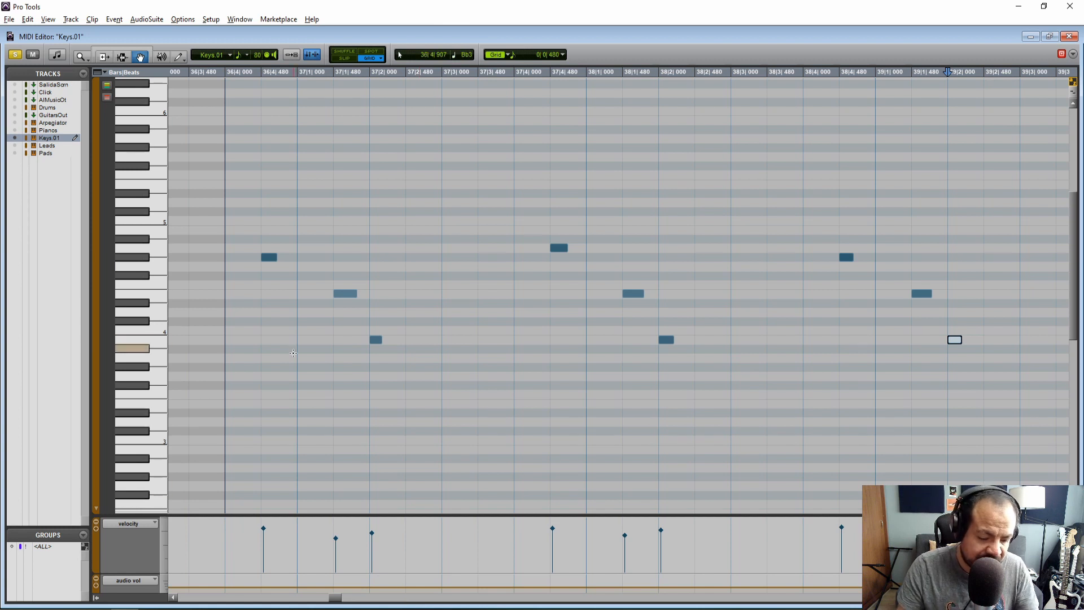
Lengthen the six notes of the first two groups, bars 36 to 38, to a full 480-tick grid unit each
{"action": "key", "text": "F7"}
{"action": "left_click_drag", "start_coordinate": [271, 258], "coordinate": [297, 257]}
{"action": "left_click_drag", "start_coordinate": [356, 294], "coordinate": [369, 293]}
{"action": "left_click_drag", "start_coordinate": [377, 338], "coordinate": [376, 339]}
{"action": "left_click_drag", "start_coordinate": [566, 248], "coordinate": [585, 247]}
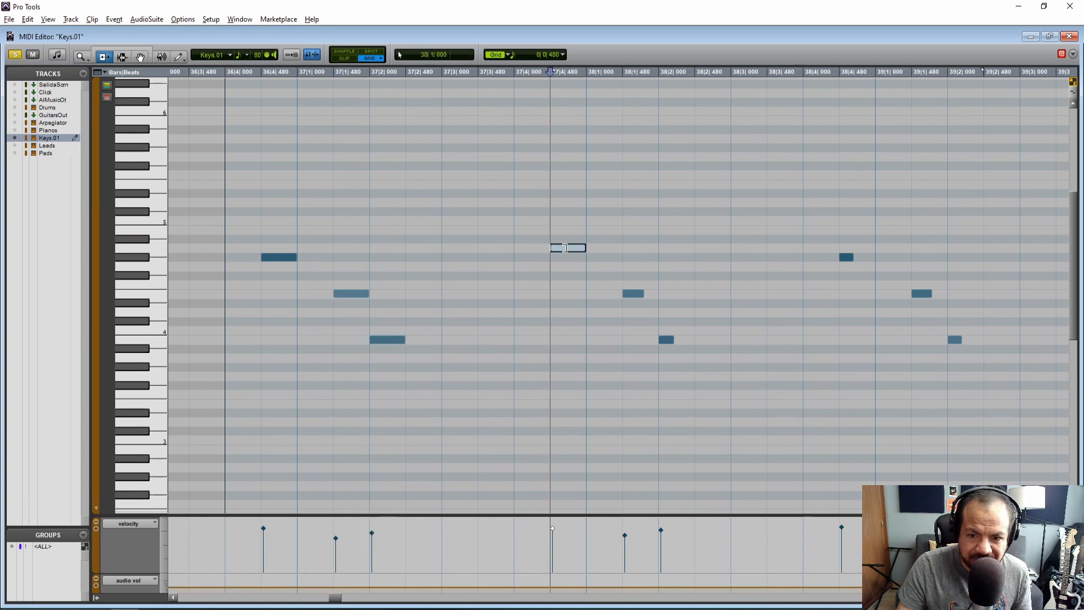
{"action": "left_click_drag", "start_coordinate": [643, 294], "coordinate": [655, 294]}
{"action": "left_click_drag", "start_coordinate": [672, 340], "coordinate": [693, 340]}
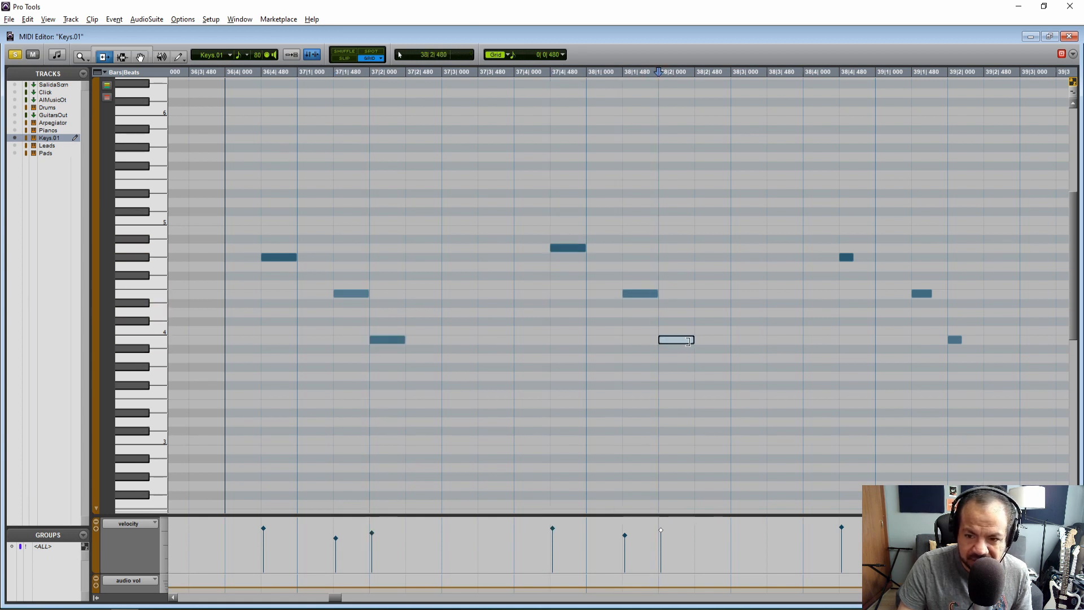
Close the MIDI Editor, reopen the Keys.01-01 clip near bar 26 and play its notes
{"action": "left_click", "coordinate": [1070, 37]}
{"action": "left_click_drag", "start_coordinate": [513, 598], "coordinate": [483, 600]}
{"action": "double_click", "coordinate": [538, 390]}
{"action": "key", "text": "F7"}
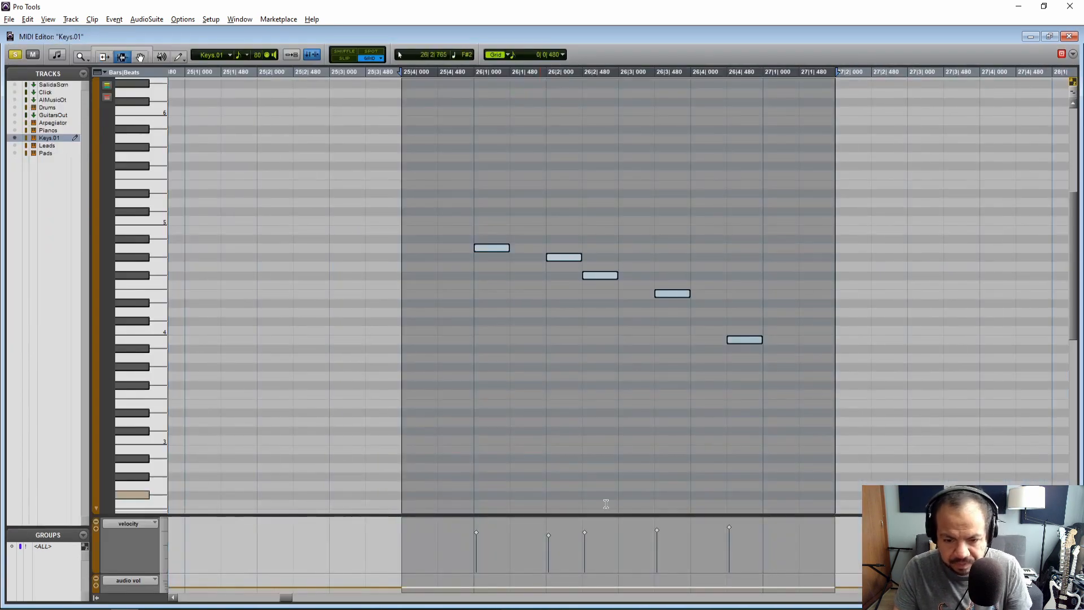
{"action": "left_click", "coordinate": [623, 533]}
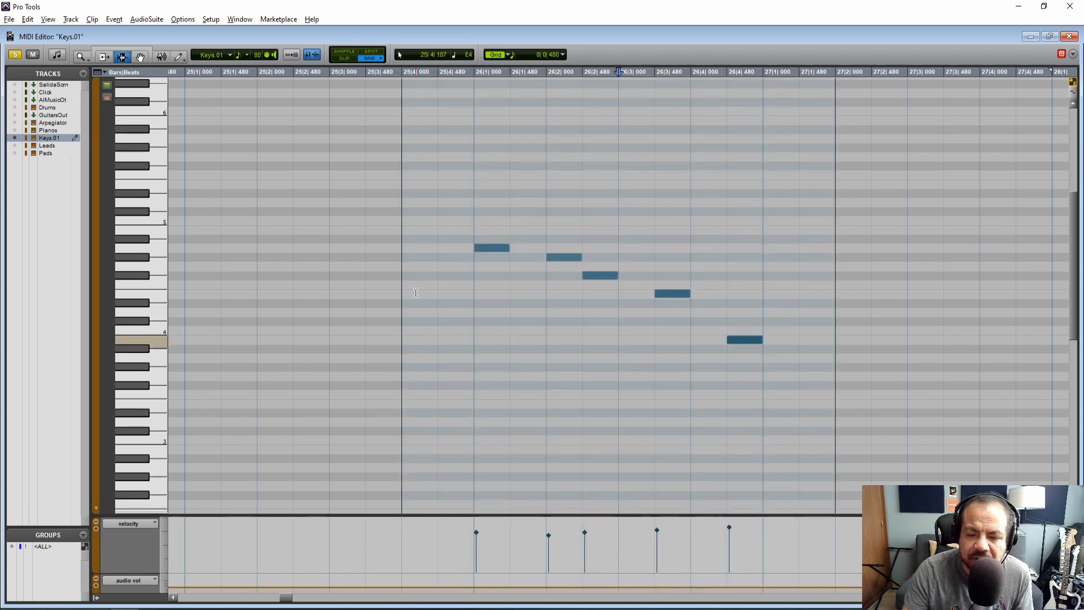
{"action": "key", "text": "space"}
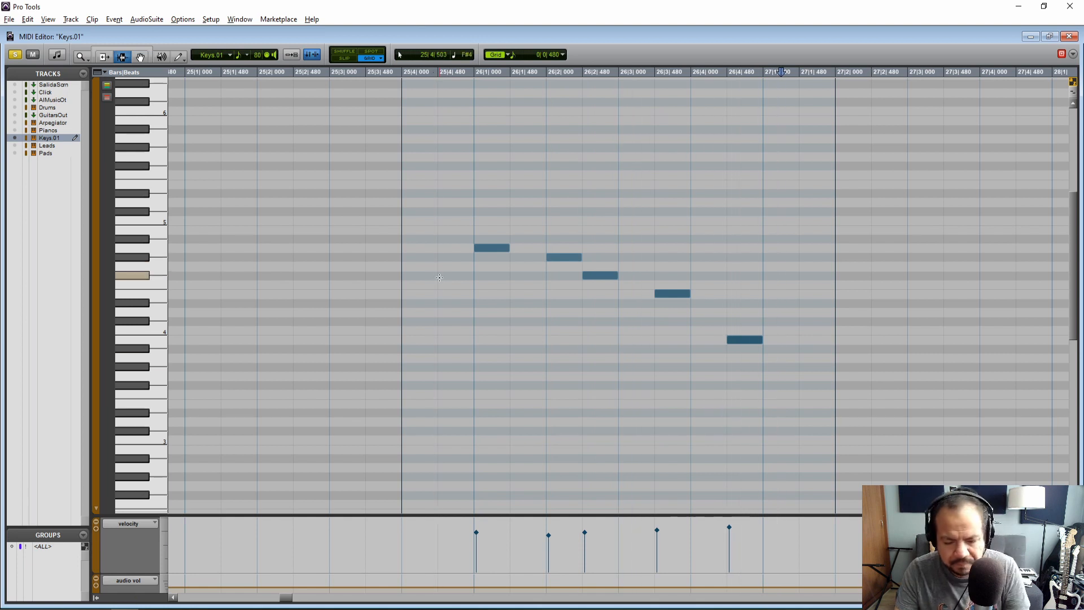
Raise the velocity of the note at 26|2|000 to match its neighbours and play the phrase again
{"action": "key", "text": "F8"}
{"action": "left_click_drag", "start_coordinate": [549, 537], "coordinate": [550, 533]}
{"action": "left_click", "coordinate": [447, 288]}
{"action": "key", "text": "space"}
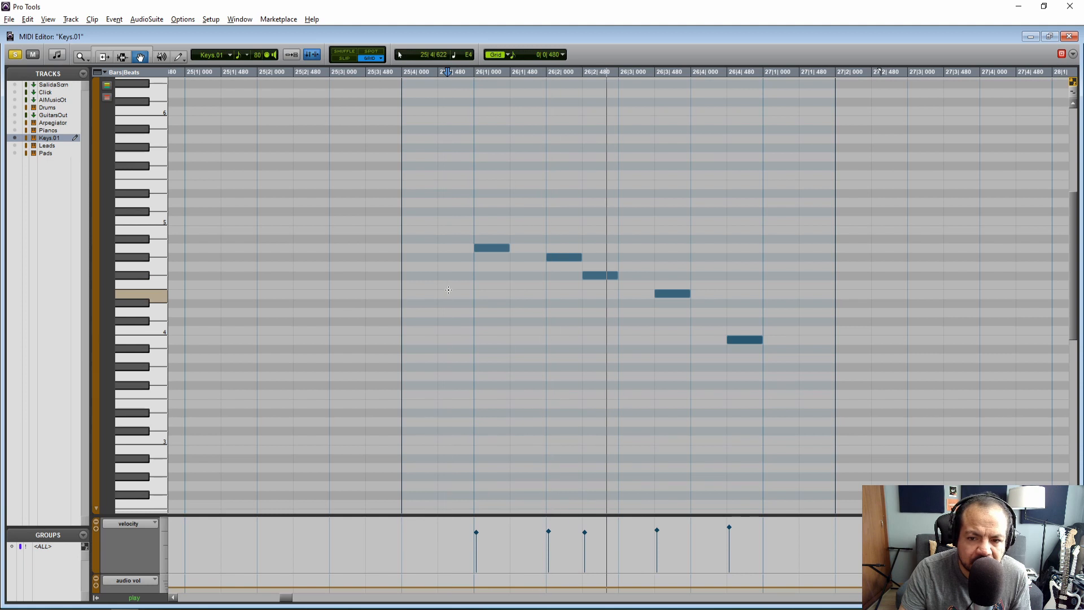
{"action": "key", "text": "space"}
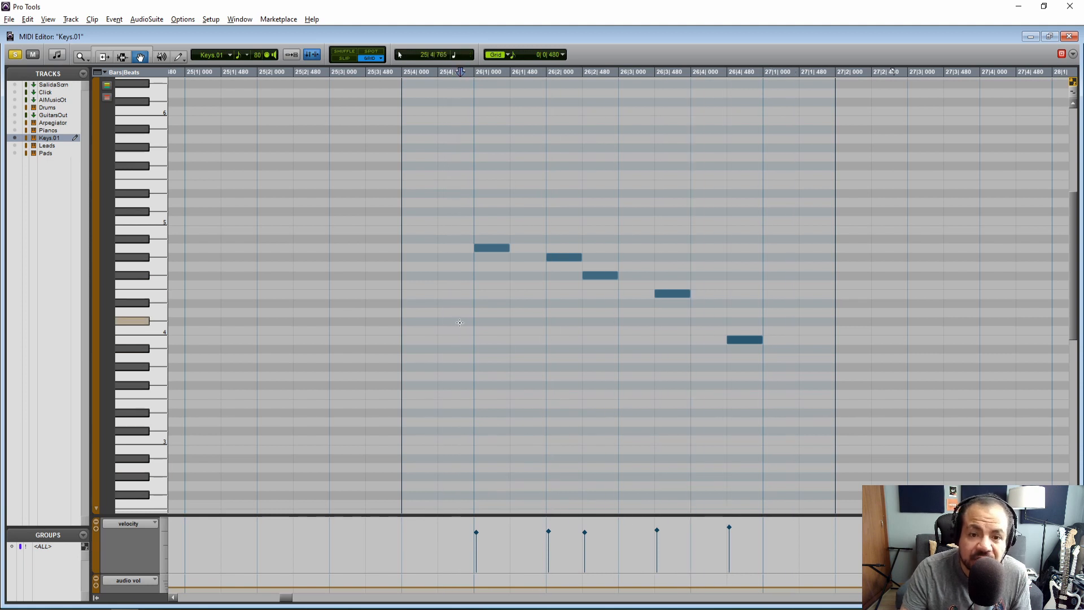
{"action": "key", "text": "space"}
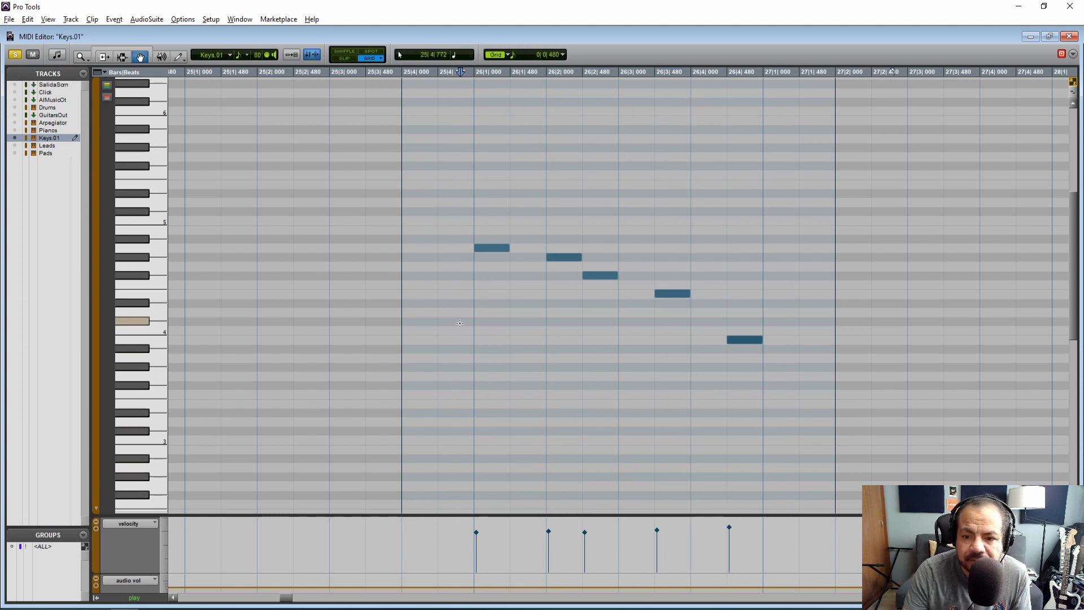
Return to the Edit window, open the Keys.01-02 clip in the MIDI Editor and deselect its notes
{"action": "left_click", "coordinate": [1070, 37]}
{"action": "left_click_drag", "start_coordinate": [485, 601], "coordinate": [520, 602]}
{"action": "left_click", "coordinate": [518, 384]}
{"action": "double_click", "coordinate": [517, 385]}
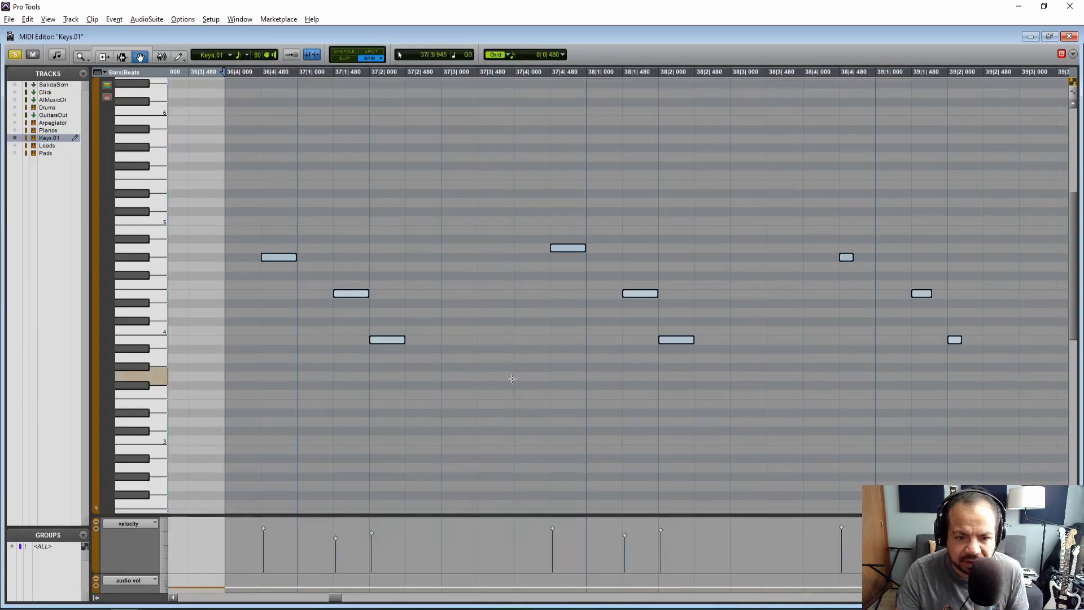
{"action": "left_click", "coordinate": [335, 406]}
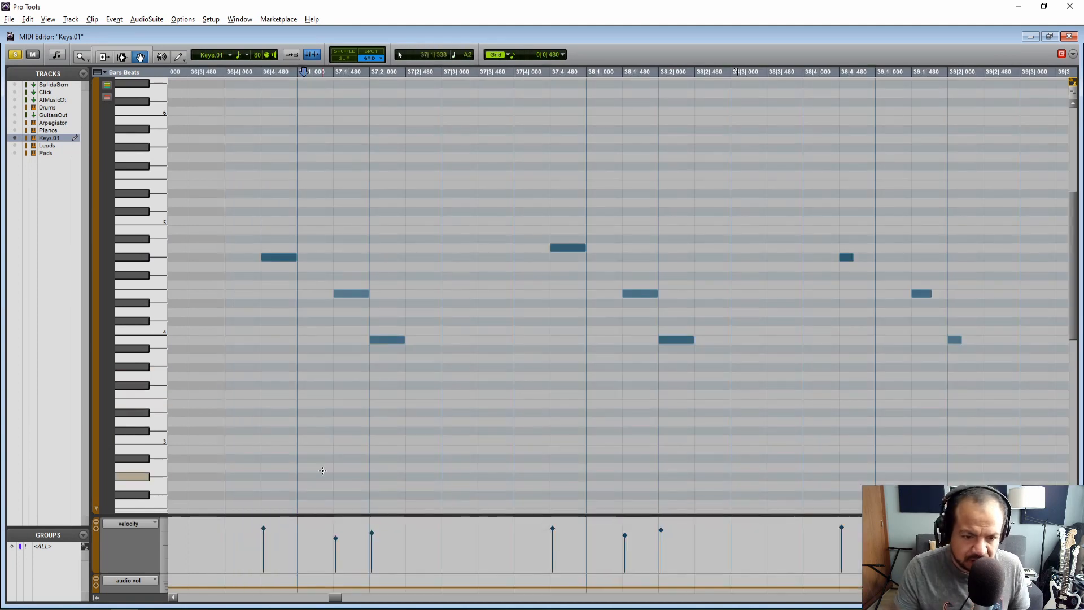
Raise the velocities of the notes at 37|1|480 and 38|1|480 to about the level of their neighbours
{"action": "left_click", "coordinate": [336, 539]}
{"action": "left_click_drag", "start_coordinate": [338, 543], "coordinate": [339, 531]}
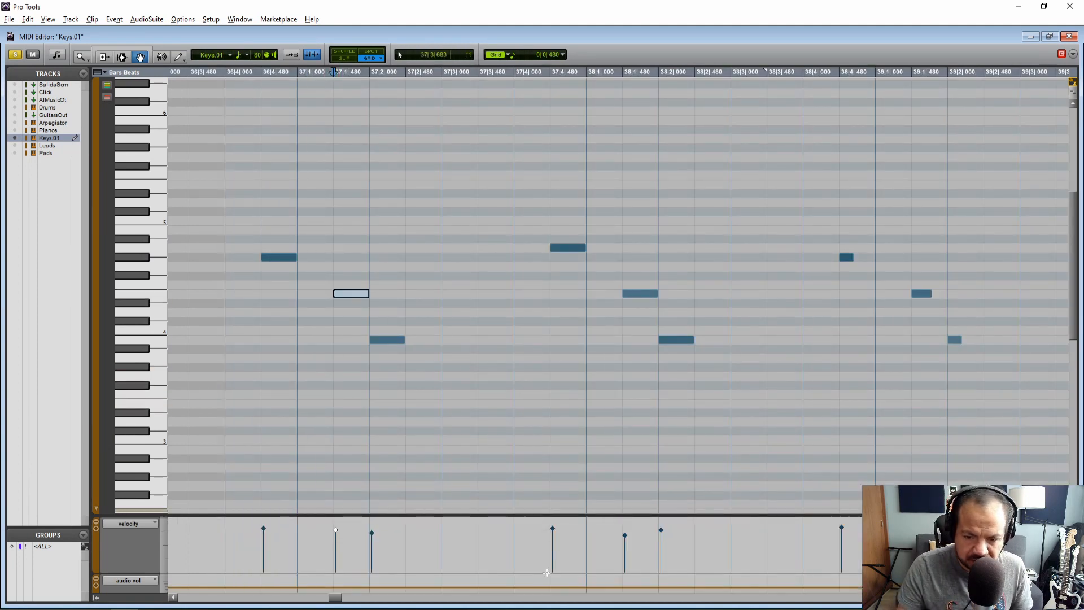
{"action": "left_click", "coordinate": [625, 535]}
{"action": "left_click_drag", "start_coordinate": [625, 535], "coordinate": [625, 530]}
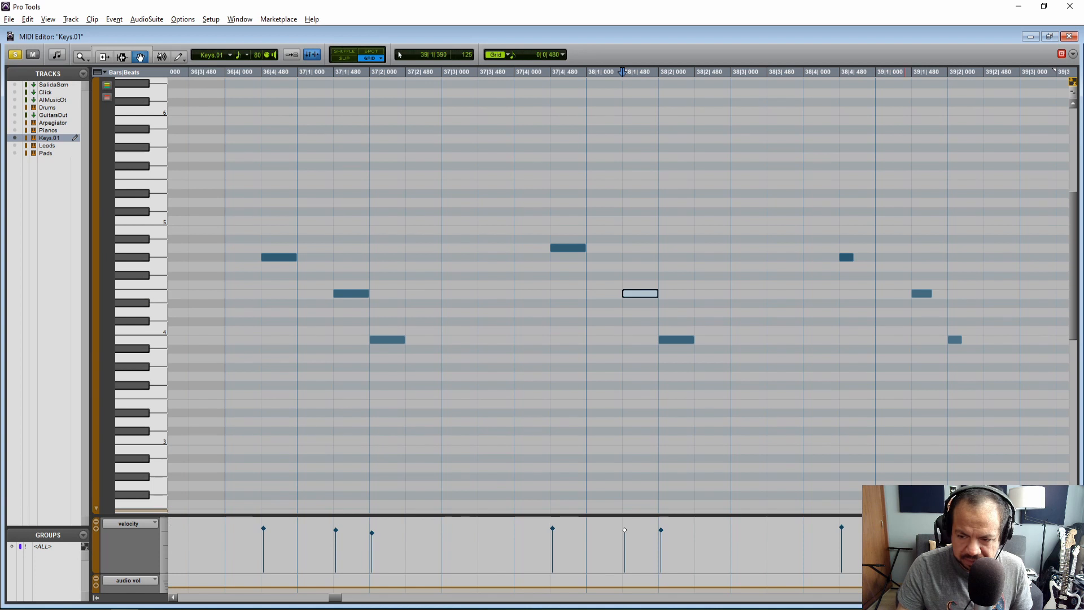
Lower the velocity of the note at 38|4|480 slightly to match its neighbours and play the phrase from just before 36|4|480
{"action": "left_click", "coordinate": [842, 528]}
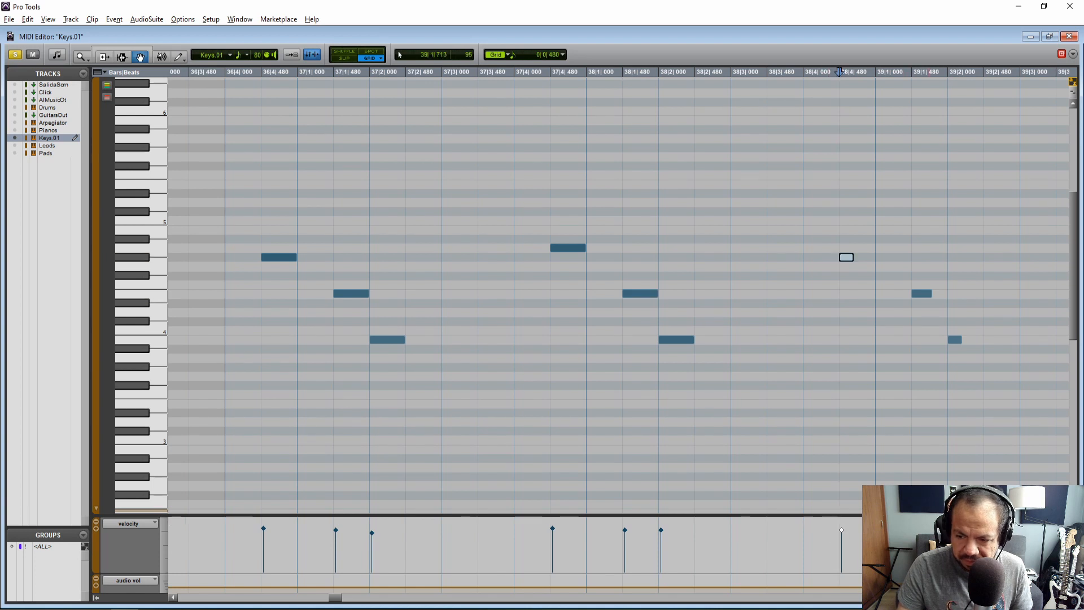
{"action": "left_click", "coordinate": [955, 339]}
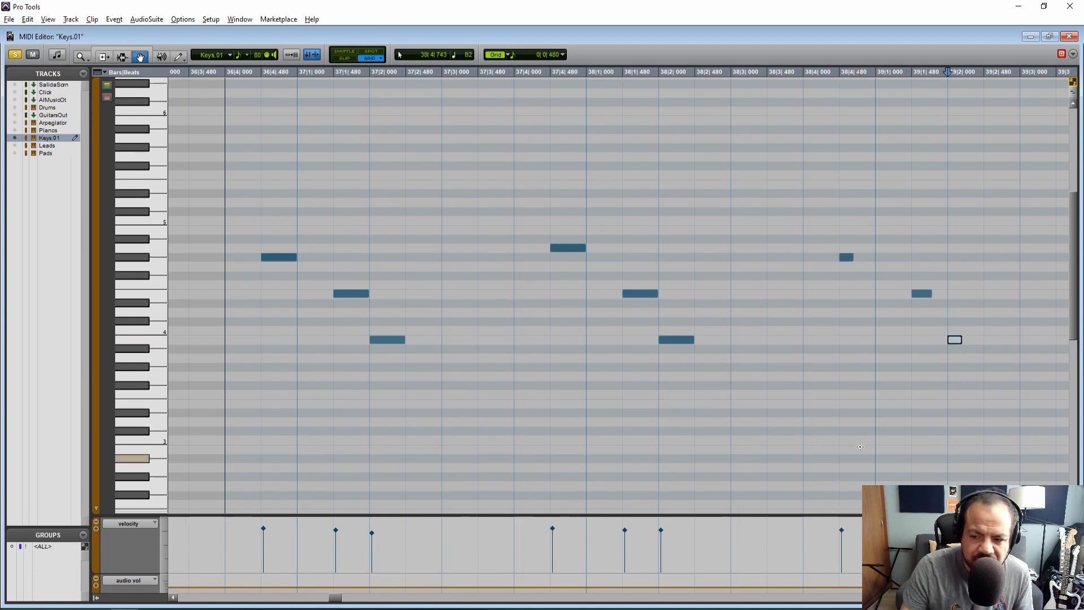
{"action": "left_click", "coordinate": [232, 287]}
{"action": "key", "text": "space"}
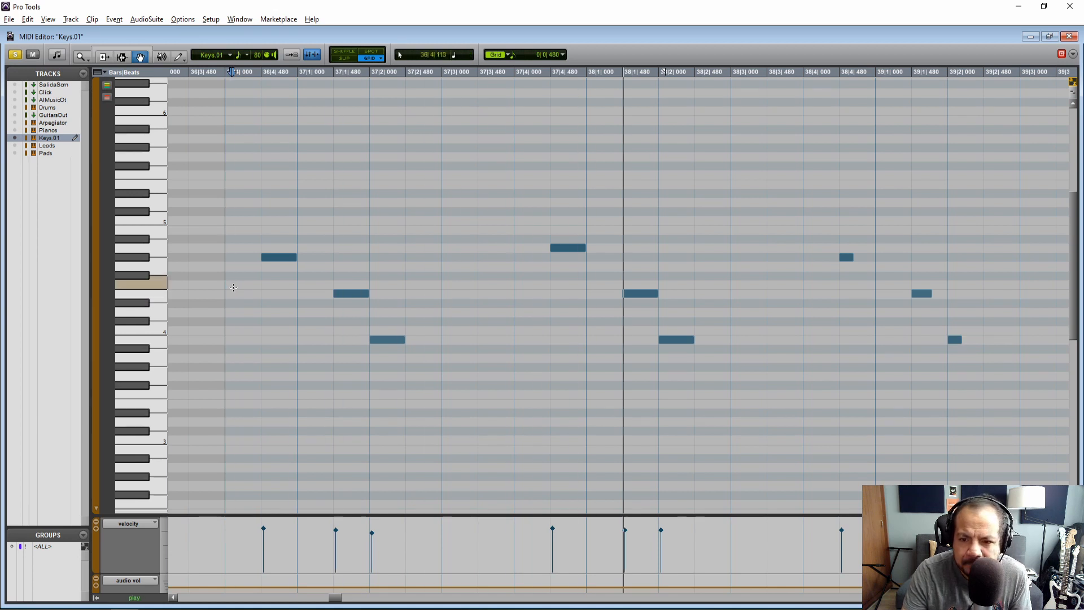
{"action": "left_click_drag", "start_coordinate": [336, 597], "coordinate": [336, 597]}
{"action": "key", "text": "space"}
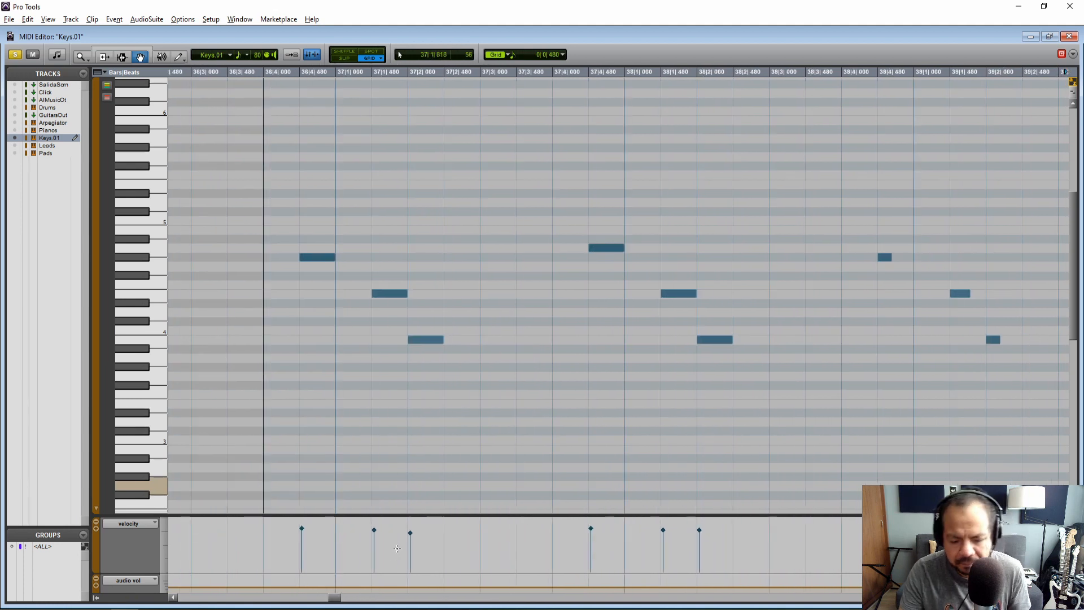
Select the notes from 36|4|480 to 38|4|480, duplicate them directly after the selection and deselect the notes
{"action": "key", "text": "F7"}
{"action": "left_click_drag", "start_coordinate": [299, 287], "coordinate": [871, 286]}
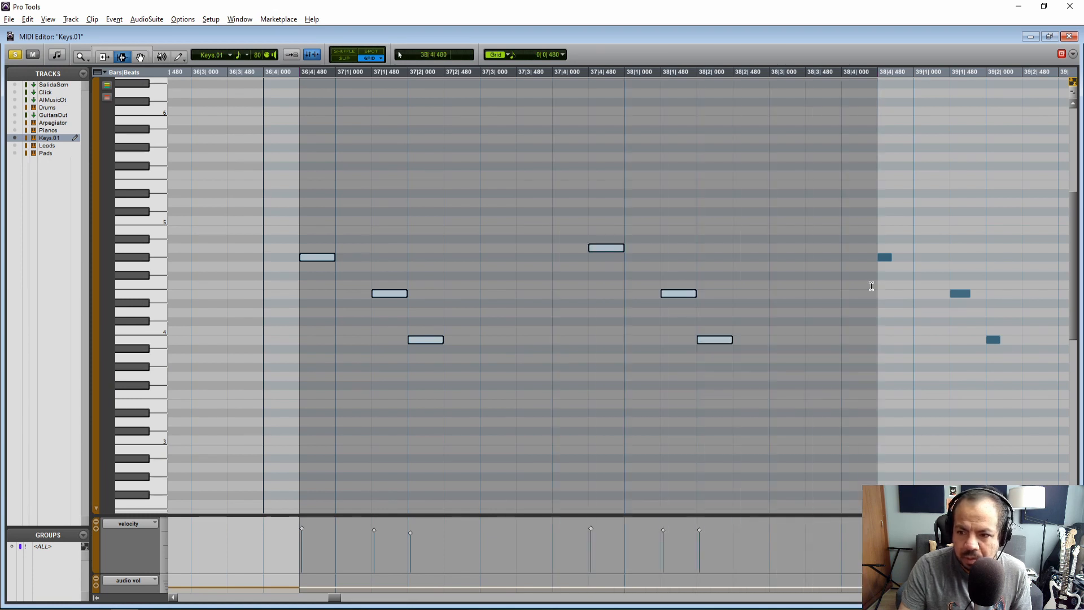
{"action": "key", "text": "ctrl+d"}
{"action": "left_click", "coordinate": [315, 276]}
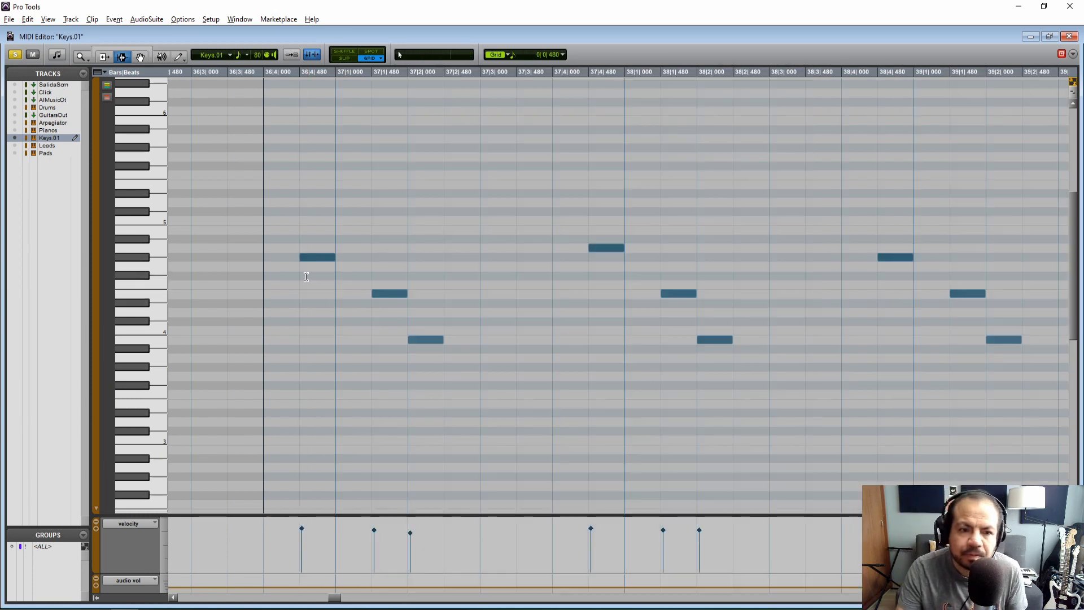
Play the duplicated phrase up to bar 41, replaying it from around 38|4|000
{"action": "key", "text": "space"}
{"action": "left_click_drag", "start_coordinate": [339, 597], "coordinate": [350, 597]}
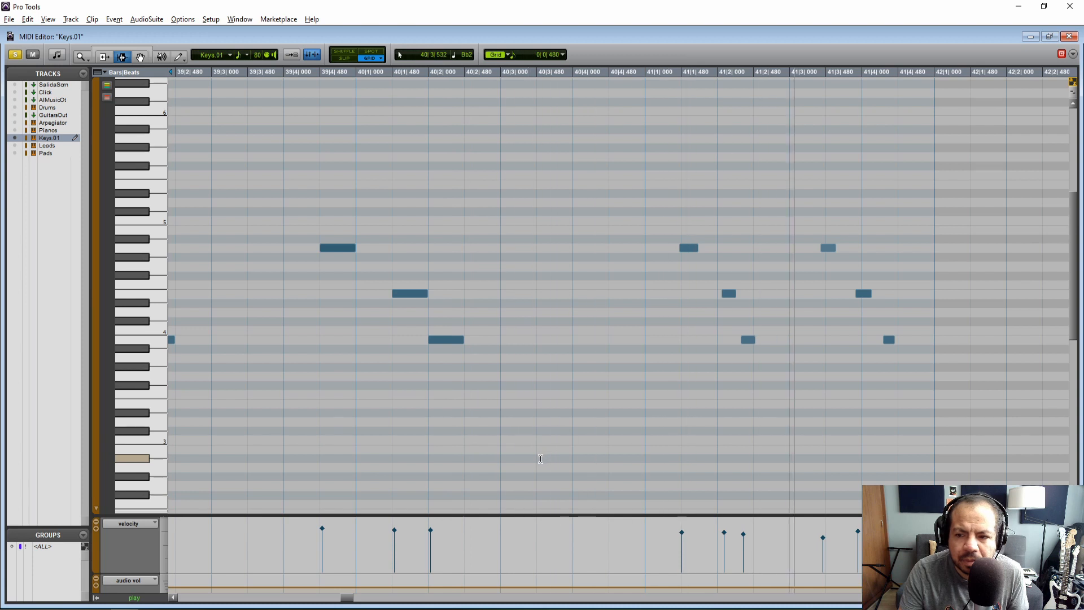
{"action": "left_click_drag", "start_coordinate": [351, 598], "coordinate": [342, 598]}
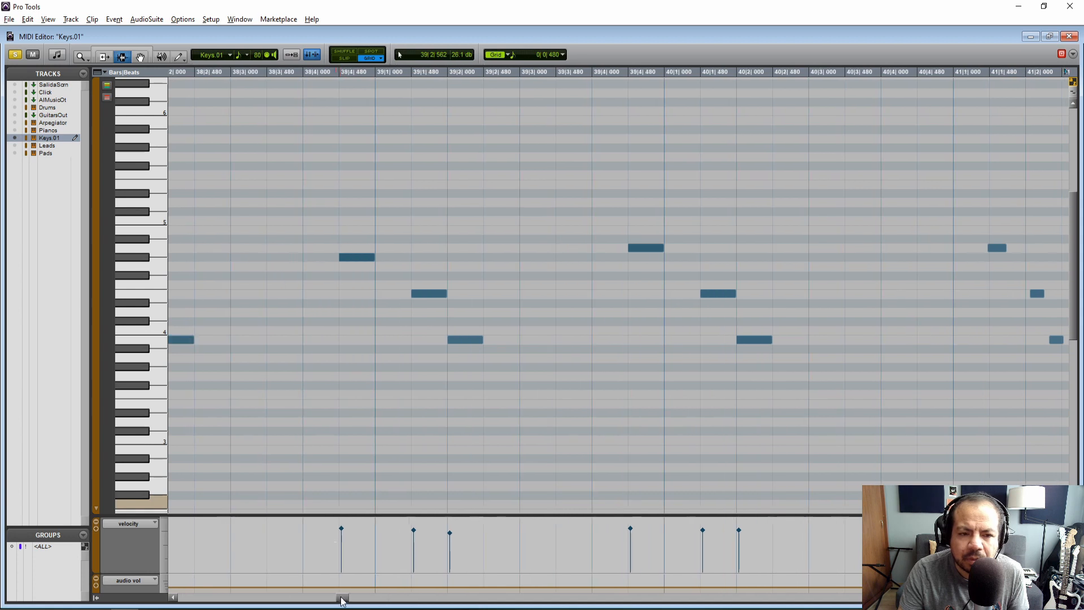
{"action": "key", "text": "space"}
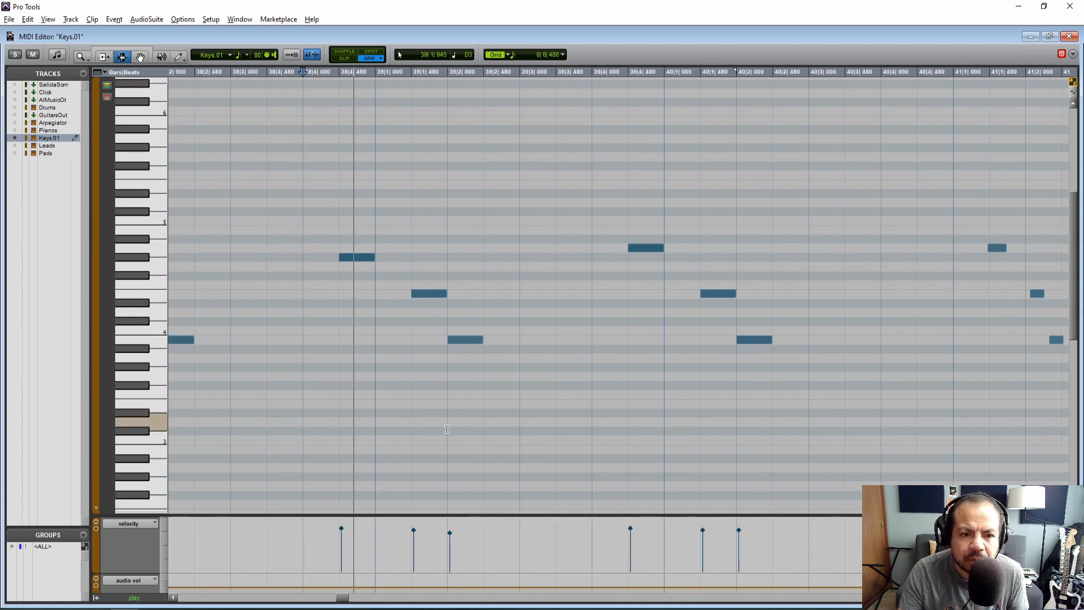
{"action": "left_click_drag", "start_coordinate": [347, 600], "coordinate": [354, 600]}
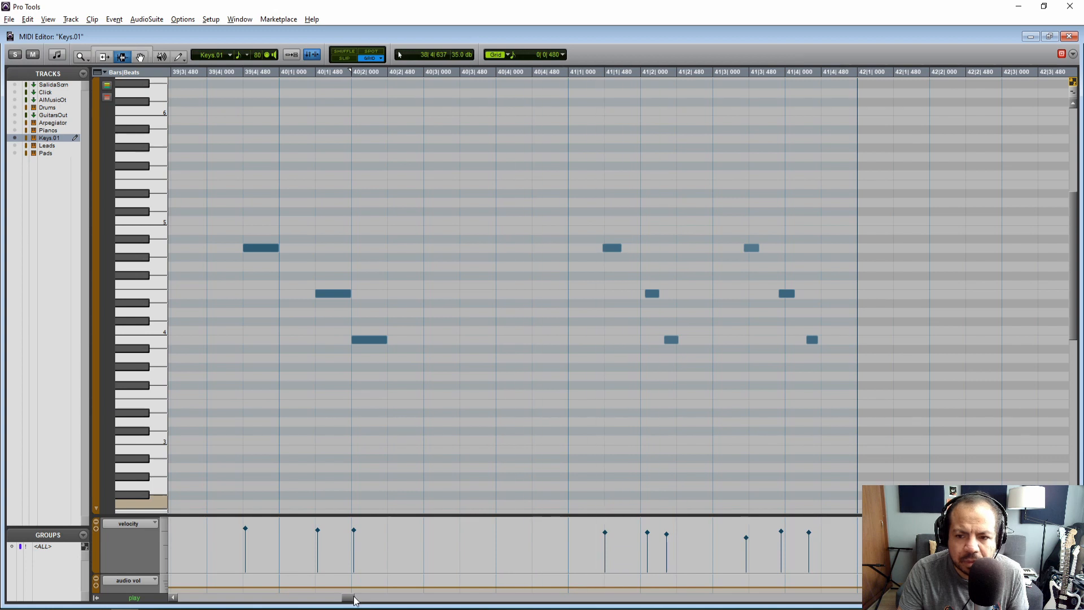
Undo the duplication, clear the note selection and play the original notes from just before 38|4|480
{"action": "key", "text": "F8"}
{"action": "key", "text": "ctrl+z"}
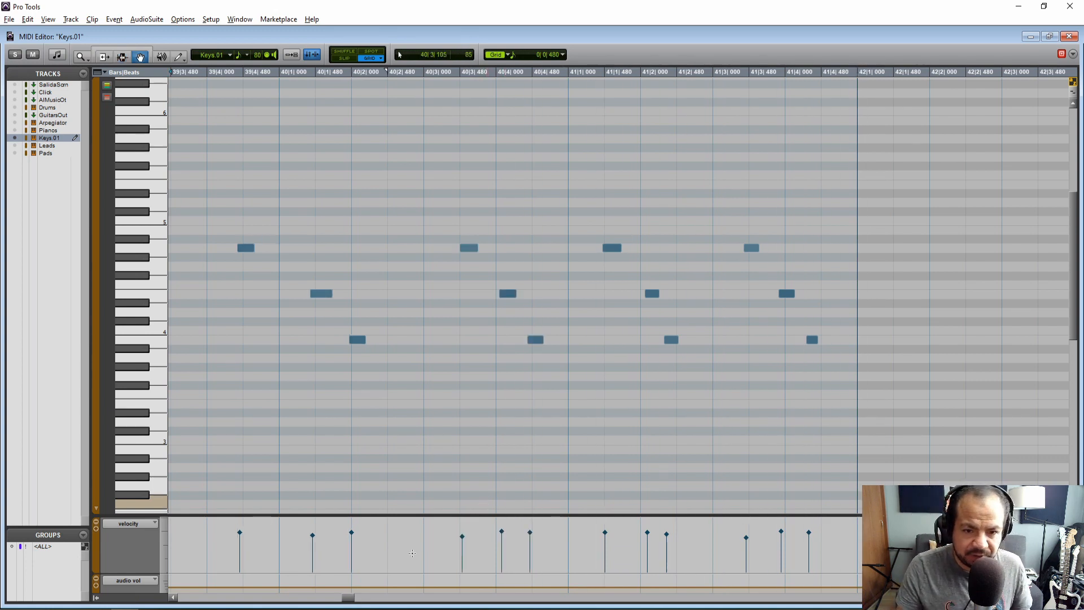
{"action": "left_click_drag", "start_coordinate": [341, 603], "coordinate": [343, 601]}
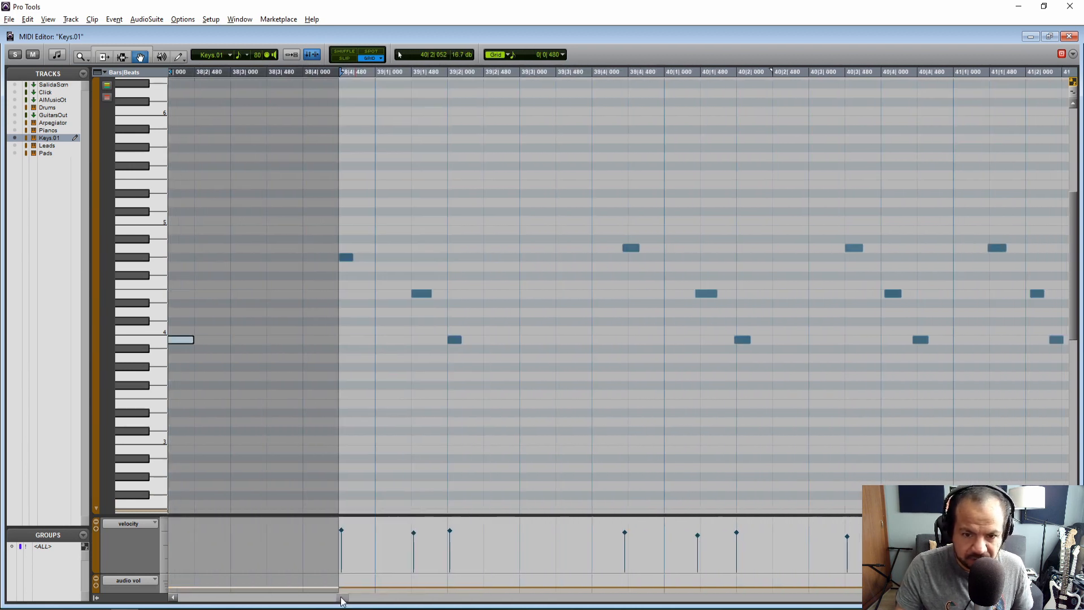
{"action": "left_click", "coordinate": [413, 346]}
{"action": "left_click", "coordinate": [283, 203]}
{"action": "key", "text": "space"}
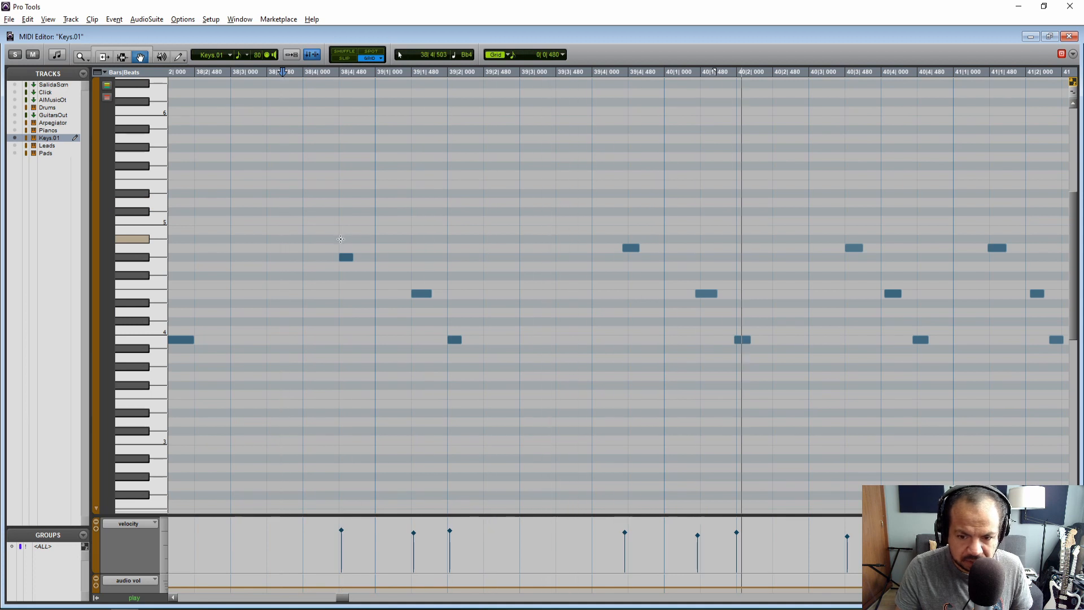
Lengthen the notes at 38|4|480, 39|1|480 and 39|2|000 to one full grid unit of 0|0|480
{"action": "left_click_drag", "start_coordinate": [341, 599], "coordinate": [344, 599]}
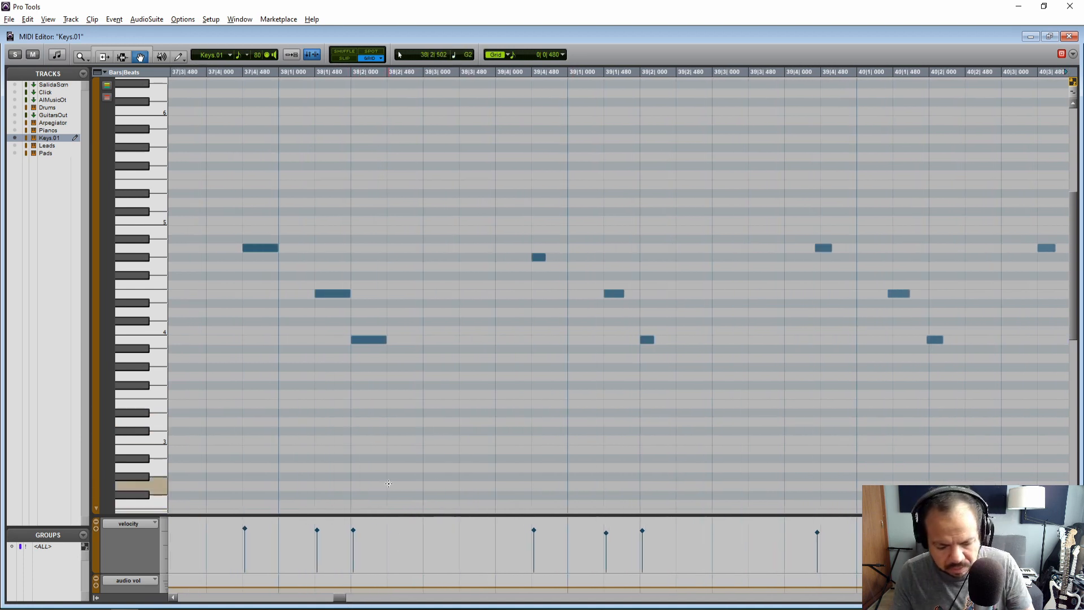
{"action": "key", "text": "F6"}
{"action": "left_click_drag", "start_coordinate": [545, 257], "coordinate": [559, 257]}
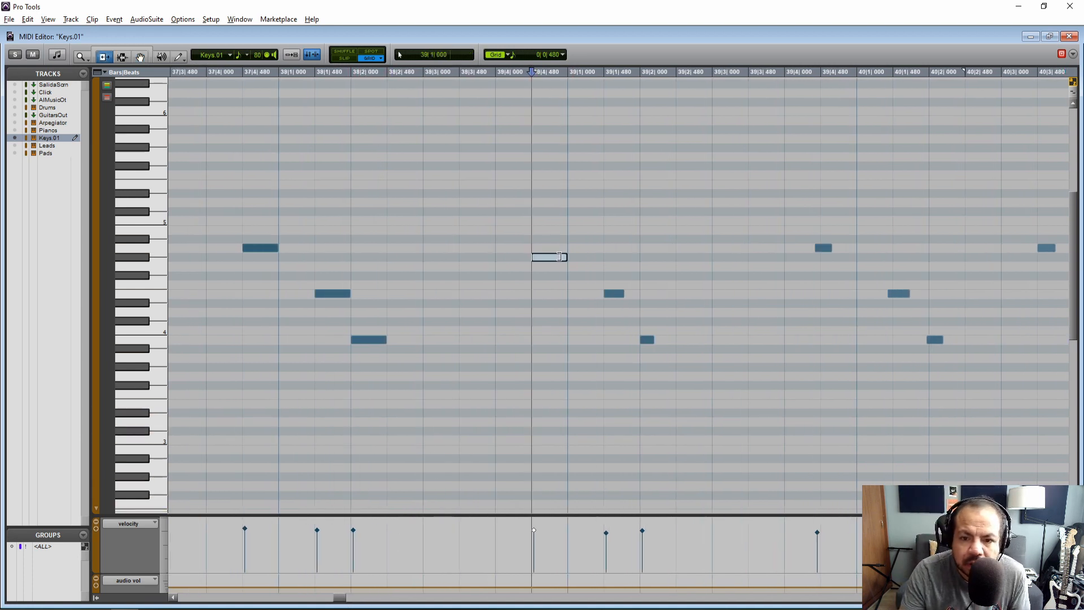
{"action": "left_click_drag", "start_coordinate": [617, 293], "coordinate": [633, 293]}
{"action": "left_click_drag", "start_coordinate": [652, 339], "coordinate": [672, 339]}
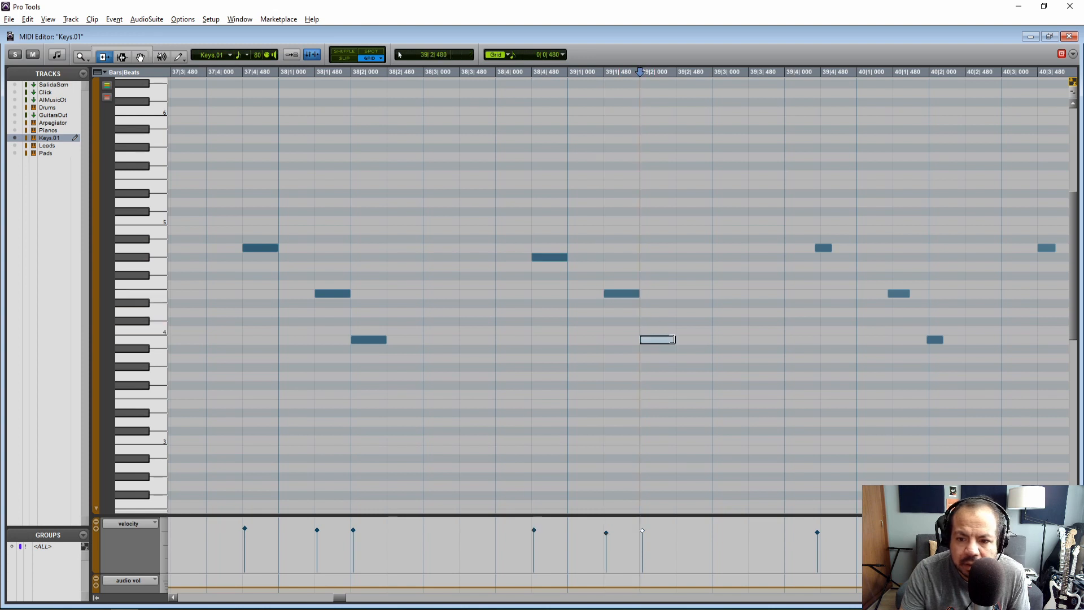
Move the next three off-grid notes to 39|4|480, 40|1|480 and 40|2|000
{"action": "left_click_drag", "start_coordinate": [342, 597], "coordinate": [345, 596]}
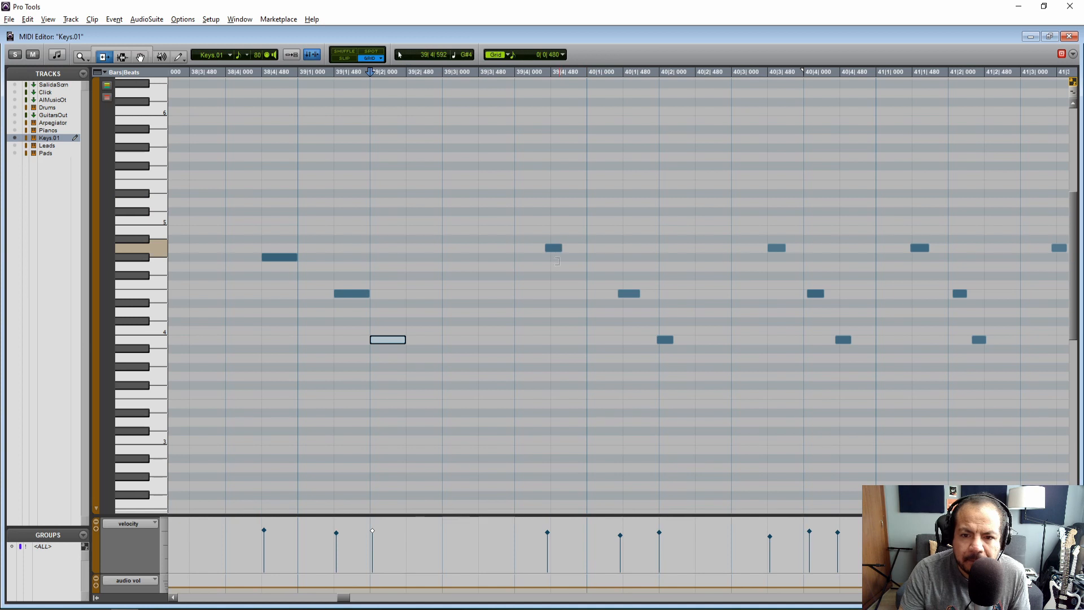
{"action": "key", "text": "F8"}
{"action": "left_click", "coordinate": [554, 250]}
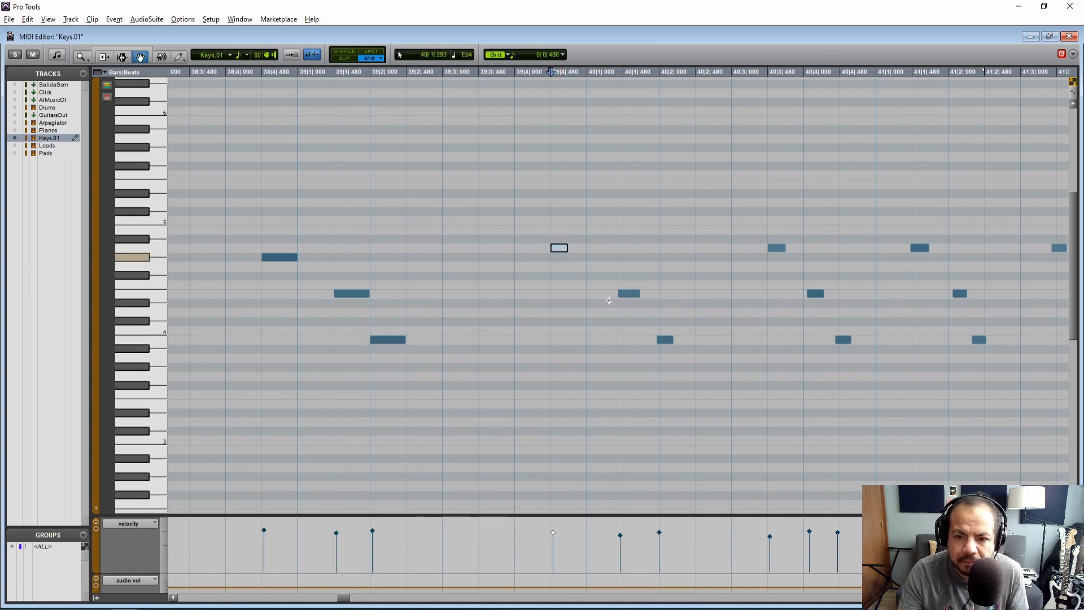
{"action": "left_click_drag", "start_coordinate": [629, 294], "coordinate": [634, 293]}
{"action": "left_click", "coordinate": [666, 340]}
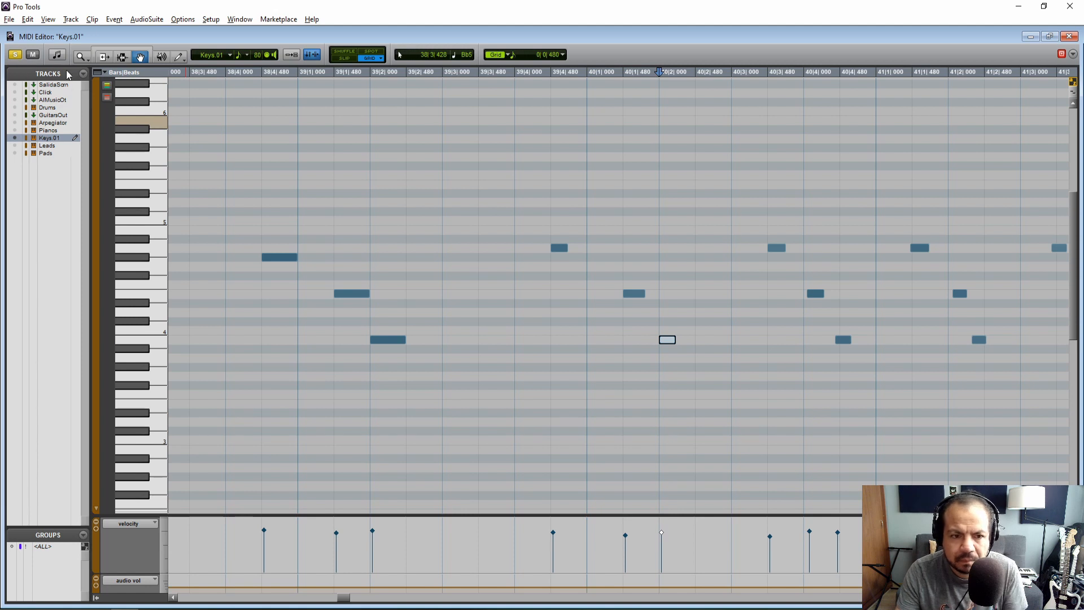
Play the passage from just before 38|4|480 through the notes of bars 40 and 41
{"action": "left_click", "coordinate": [242, 181]}
{"action": "key", "text": "space"}
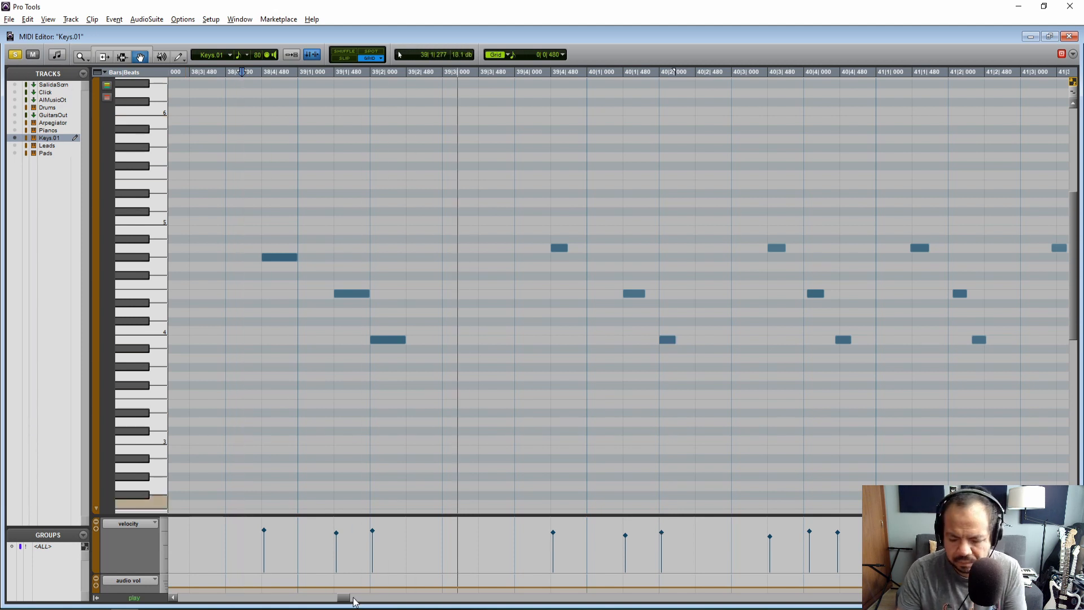
{"action": "left_click_drag", "start_coordinate": [354, 599], "coordinate": [347, 597]}
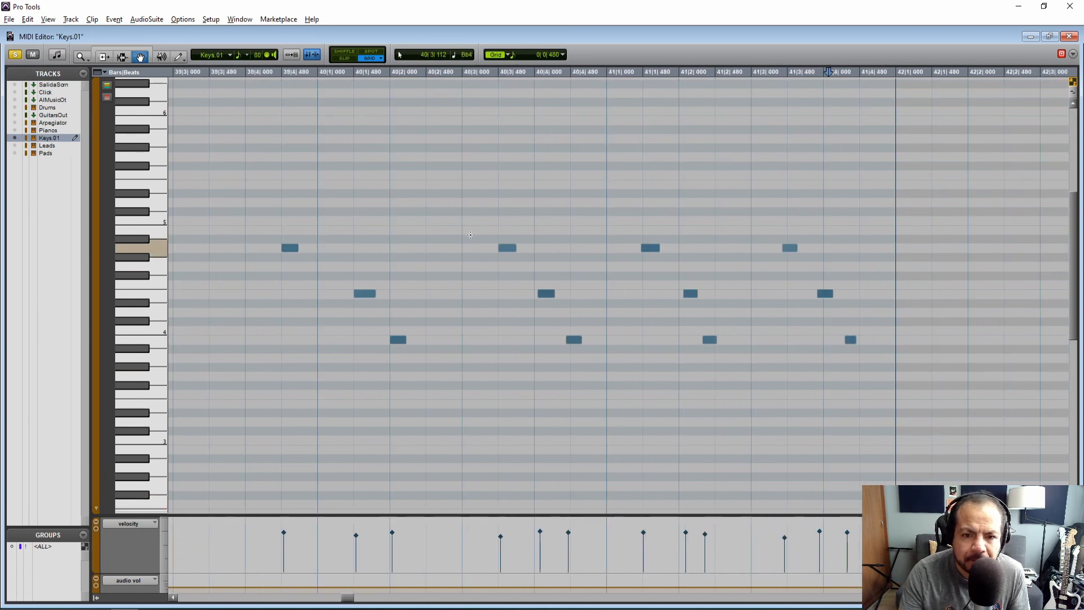
{"action": "left_click_drag", "start_coordinate": [344, 599], "coordinate": [343, 599]}
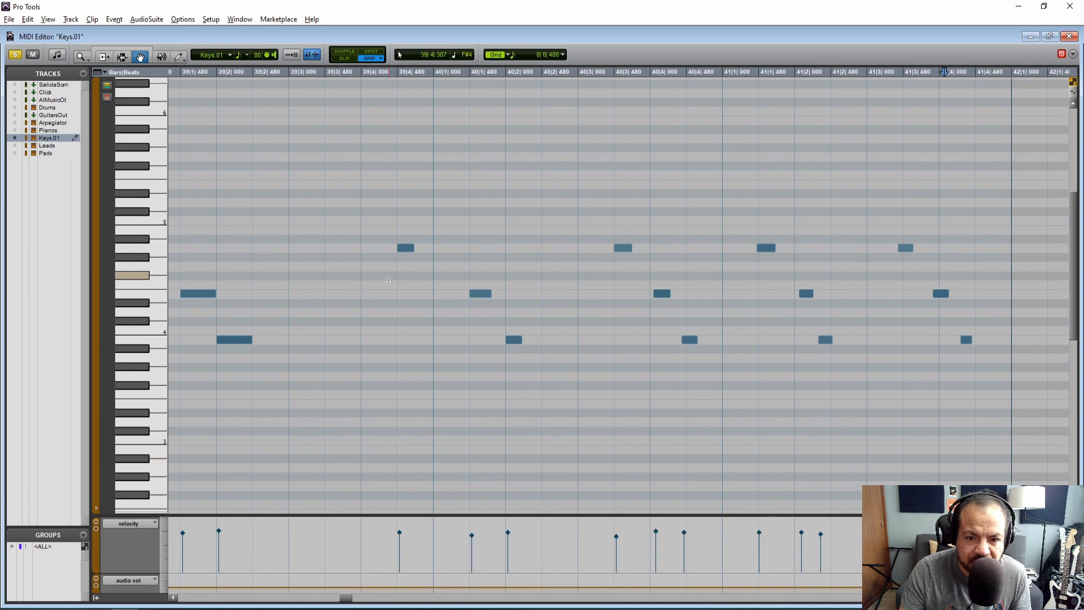
Move the next five off-grid notes to 40|4|000, 40|4|480, 41|1|480, 41|2|000 and 41|2|480
{"action": "left_click_drag", "start_coordinate": [661, 293], "coordinate": [659, 293]}
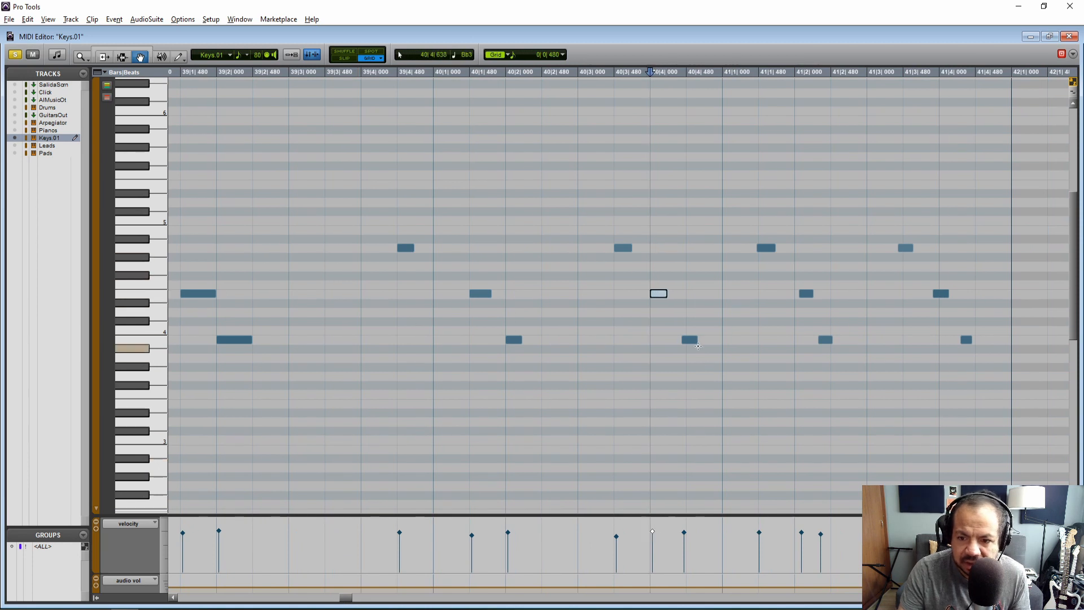
{"action": "left_click_drag", "start_coordinate": [694, 341], "coordinate": [699, 342]}
{"action": "left_click_drag", "start_coordinate": [767, 249], "coordinate": [771, 253]}
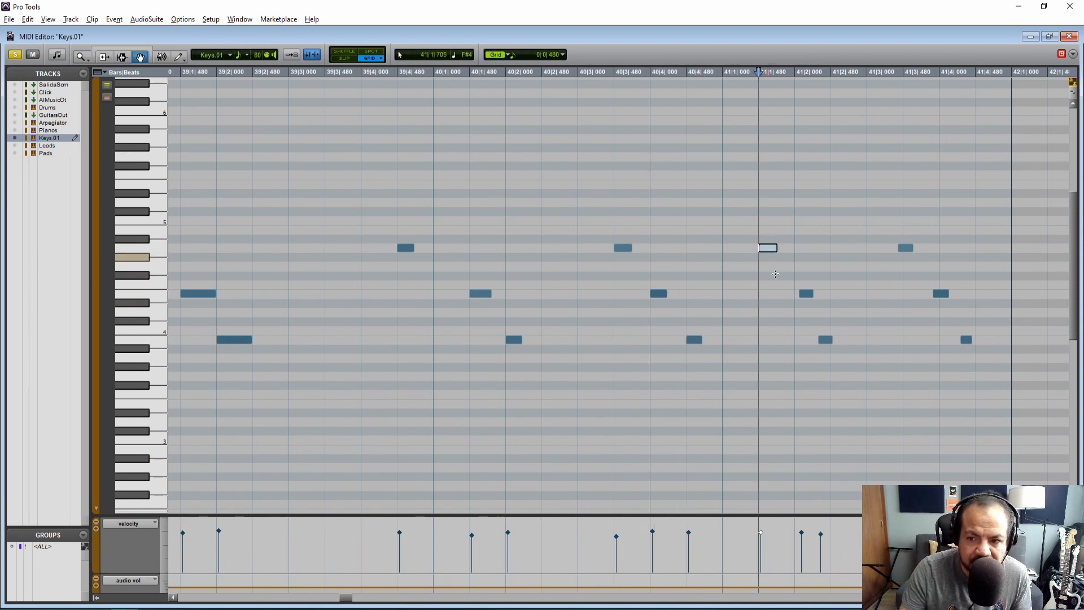
{"action": "left_click_drag", "start_coordinate": [806, 294], "coordinate": [802, 293]}
{"action": "left_click_drag", "start_coordinate": [826, 341], "coordinate": [838, 341]}
Move the last three notes of bar 41 to 41|3|480, 41|4|000 and 41|4|480 and play the passage
{"action": "left_click_drag", "start_coordinate": [904, 247], "coordinate": [909, 248]}
{"action": "left_click_drag", "start_coordinate": [948, 294], "coordinate": [954, 294]}
{"action": "left_click_drag", "start_coordinate": [963, 337], "coordinate": [980, 337]}
{"action": "key", "text": "space"}
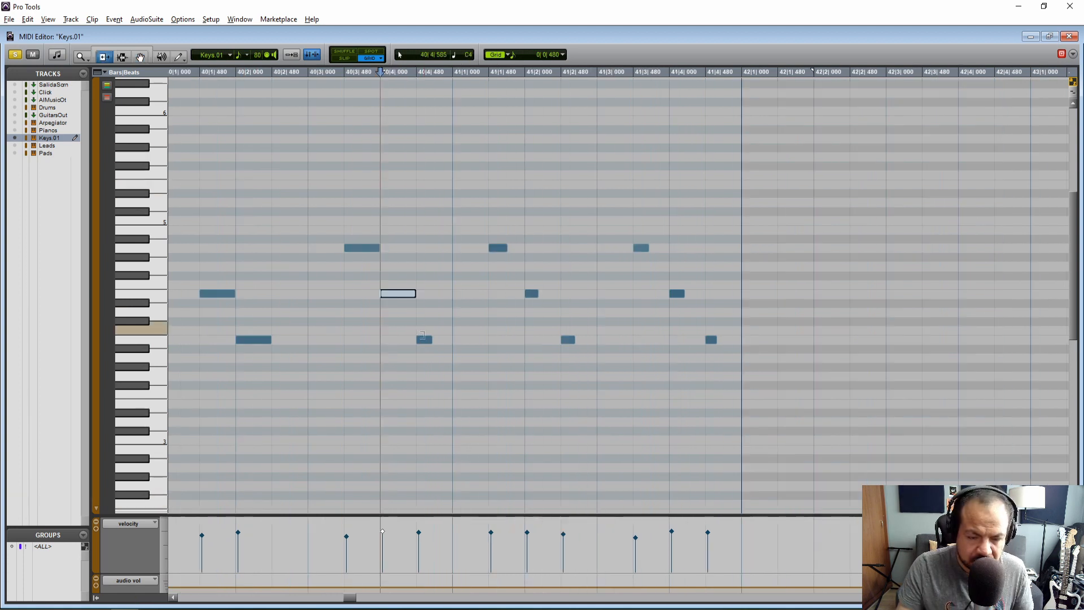
Lengthen the note at 40|4|480 and the six notes of bar 41 to one full grid unit of 0|0|480 each
{"action": "left_click", "coordinate": [433, 337]}
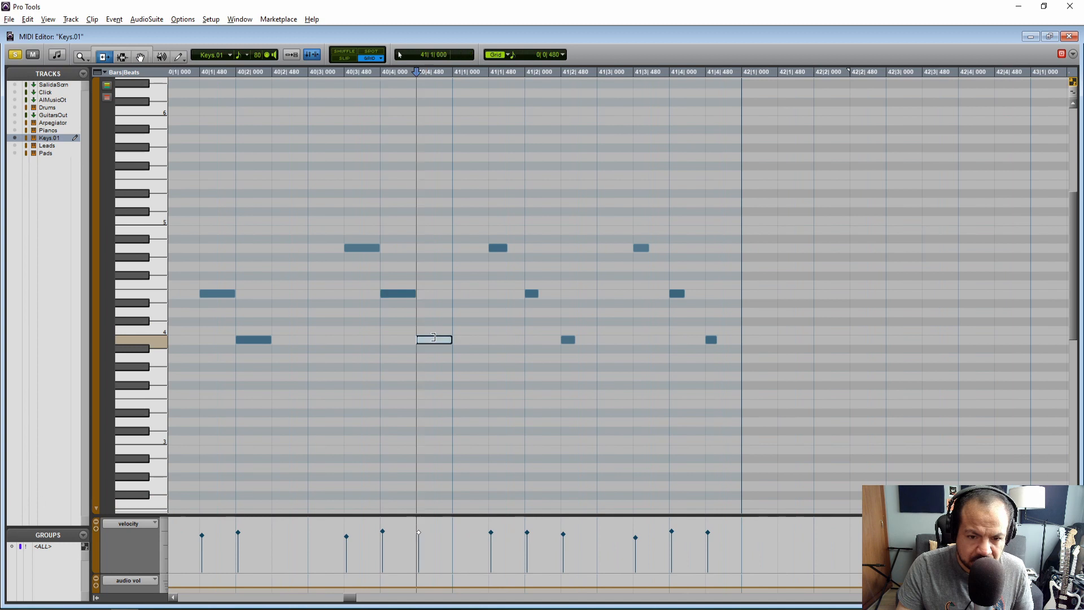
{"action": "left_click", "coordinate": [514, 247]}
{"action": "left_click", "coordinate": [545, 291]}
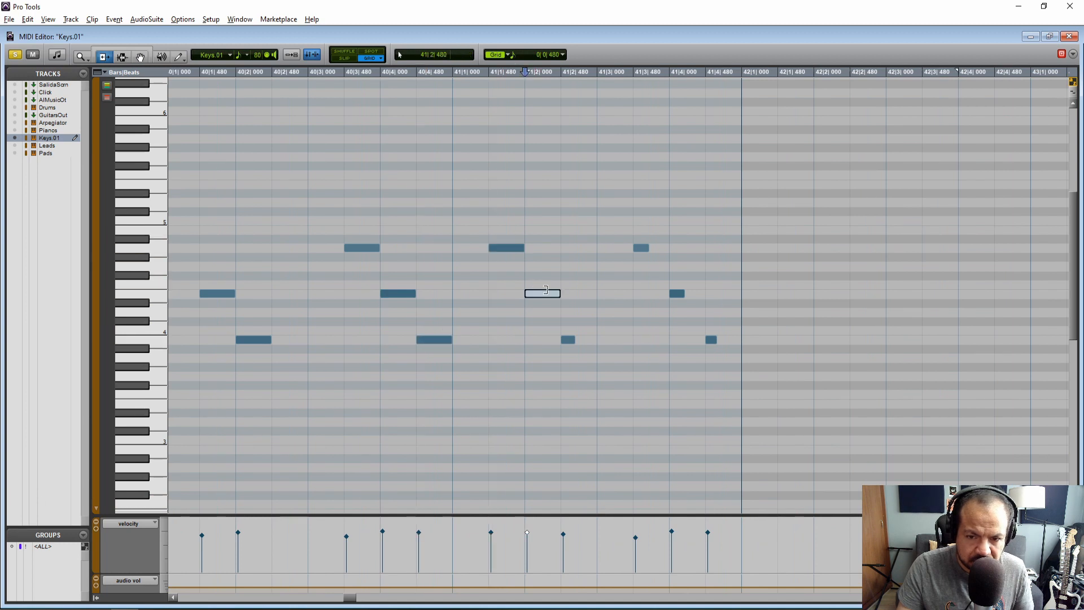
{"action": "left_click", "coordinate": [578, 339]}
{"action": "left_click", "coordinate": [654, 247]}
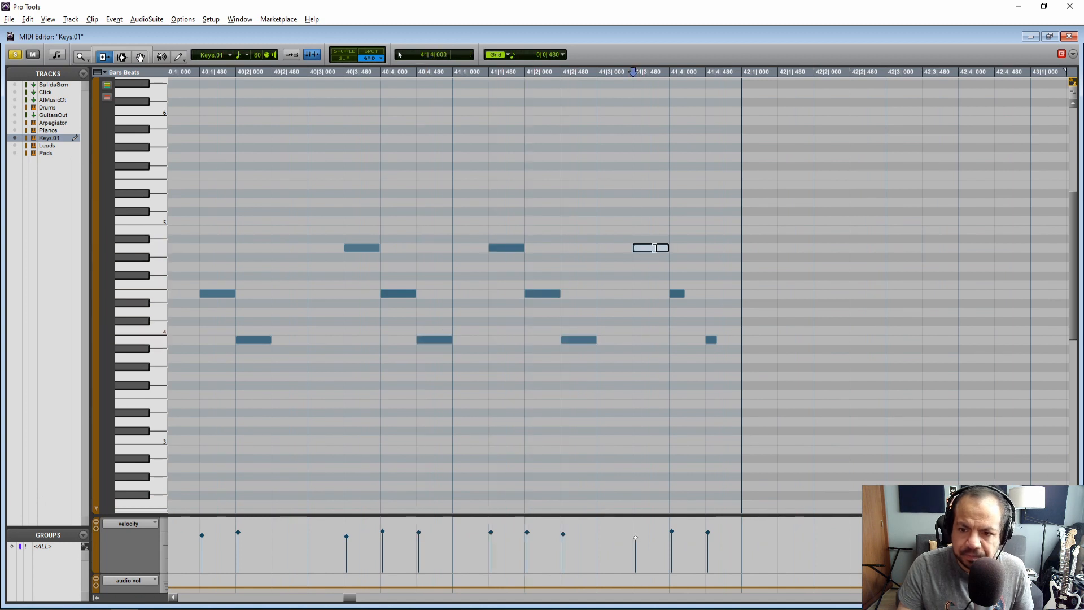
{"action": "left_click", "coordinate": [695, 293]}
{"action": "left_click", "coordinate": [728, 340]}
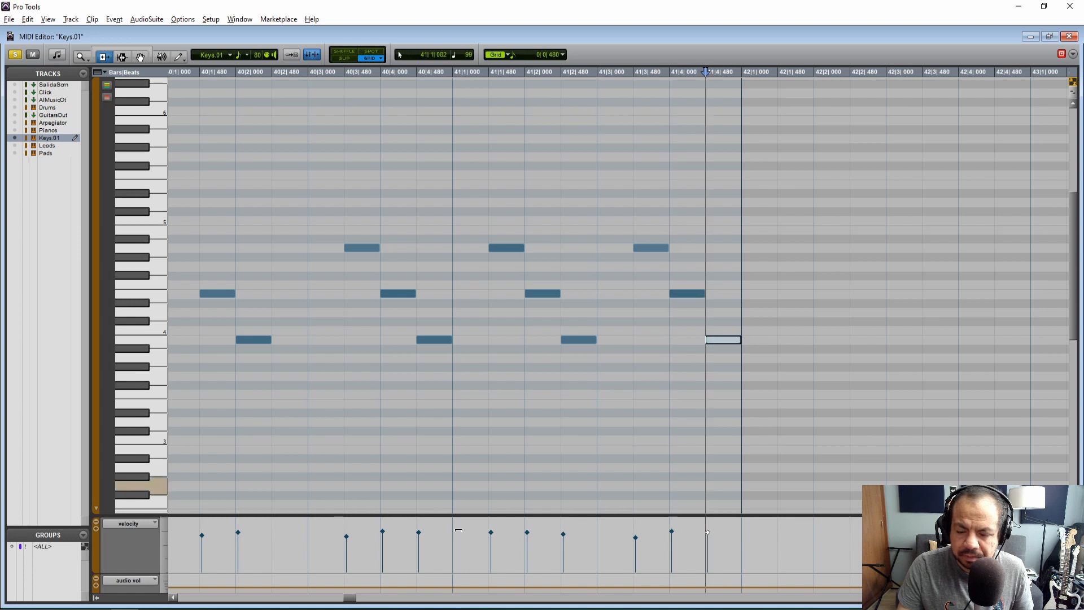
Raise the velocities of the notes at 41|3|480 and 40|3|480 to about the level of their neighbours
{"action": "key", "text": "F8"}
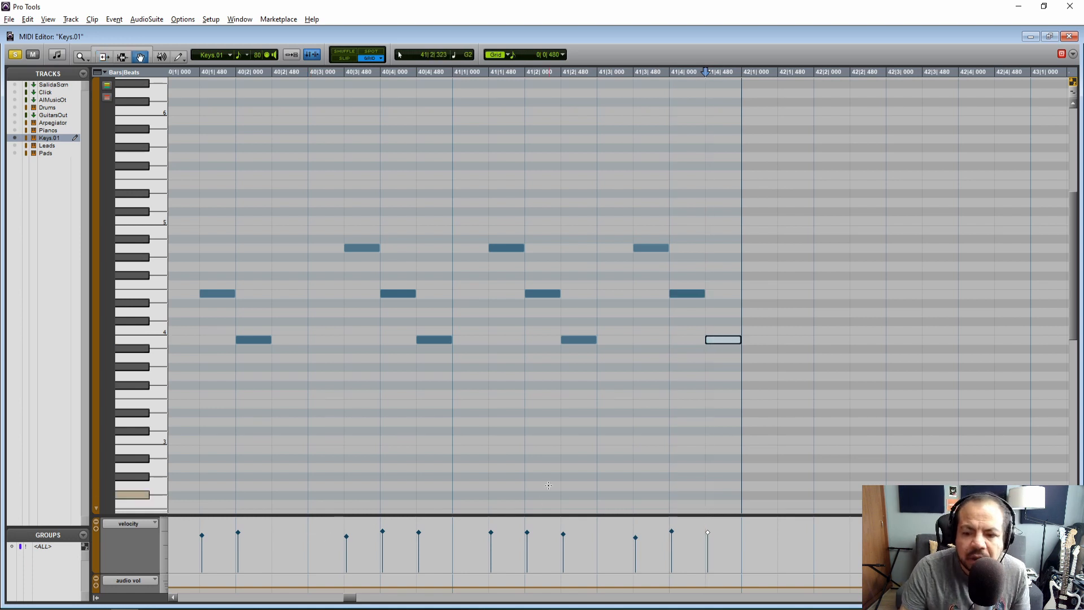
{"action": "left_click", "coordinate": [636, 539]}
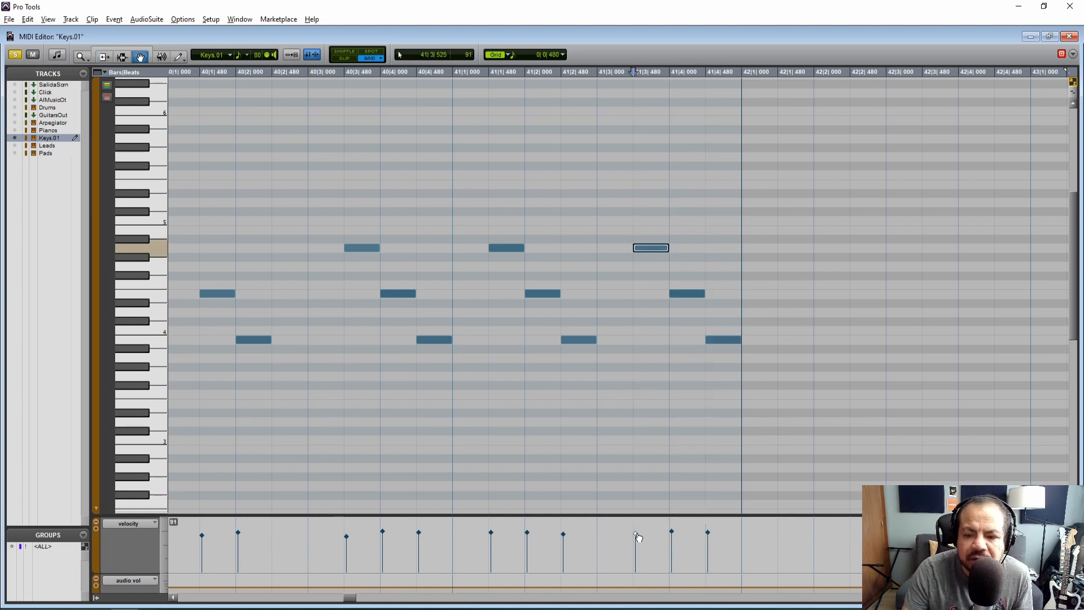
{"action": "left_click", "coordinate": [347, 537]}
Raise the velocities of the notes at 40|1|480 and 39|1|480 to match their neighbours
{"action": "left_click_drag", "start_coordinate": [353, 593], "coordinate": [347, 605]}
{"action": "left_click", "coordinate": [439, 531]}
{"action": "left_click", "coordinate": [511, 535]}
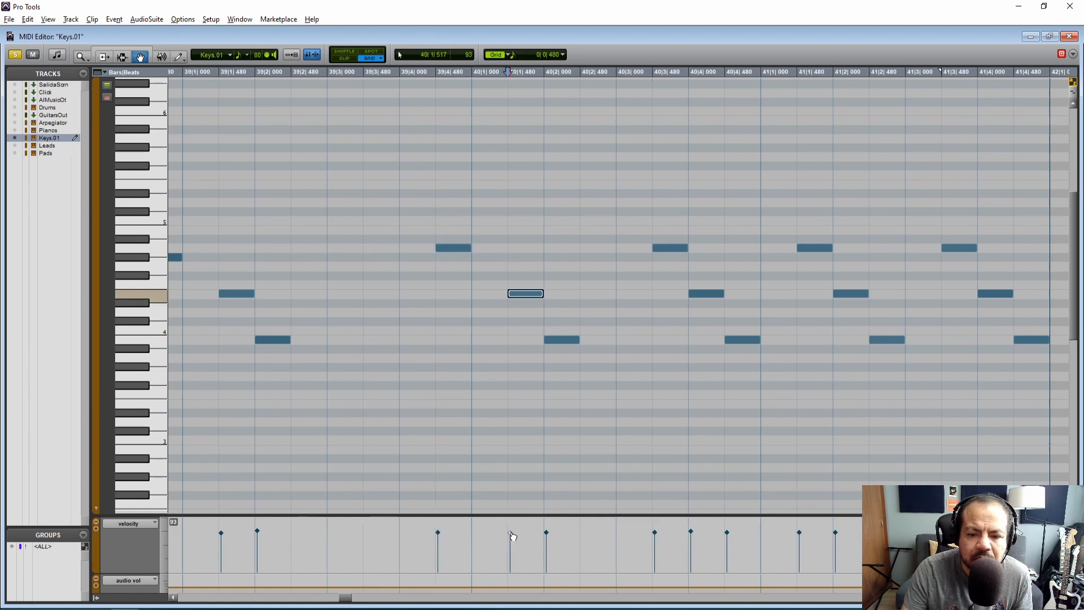
{"action": "left_click_drag", "start_coordinate": [348, 598], "coordinate": [343, 599]}
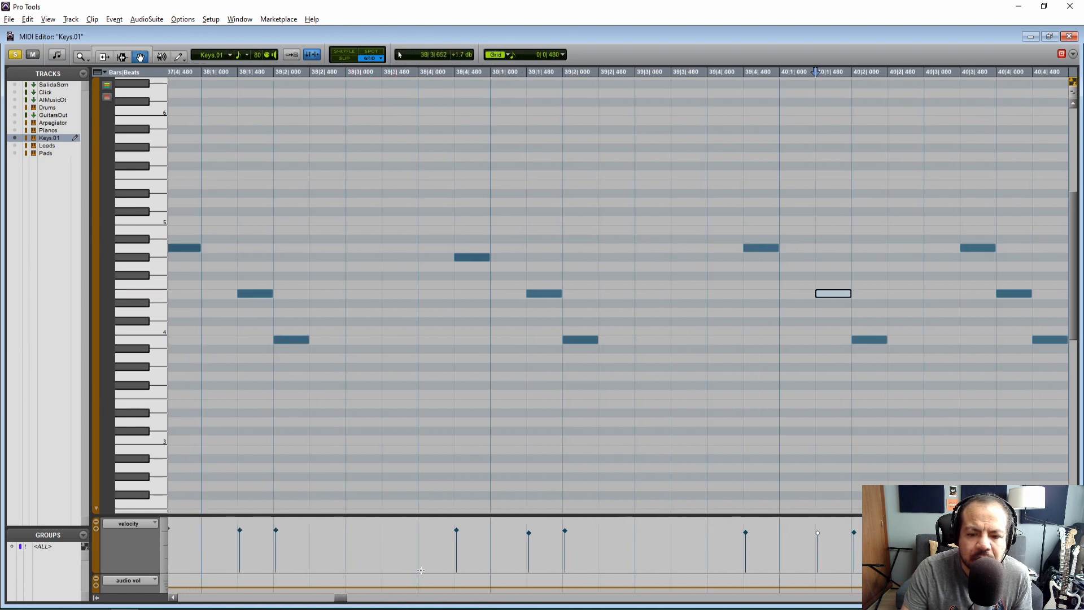
{"action": "left_click", "coordinate": [531, 531]}
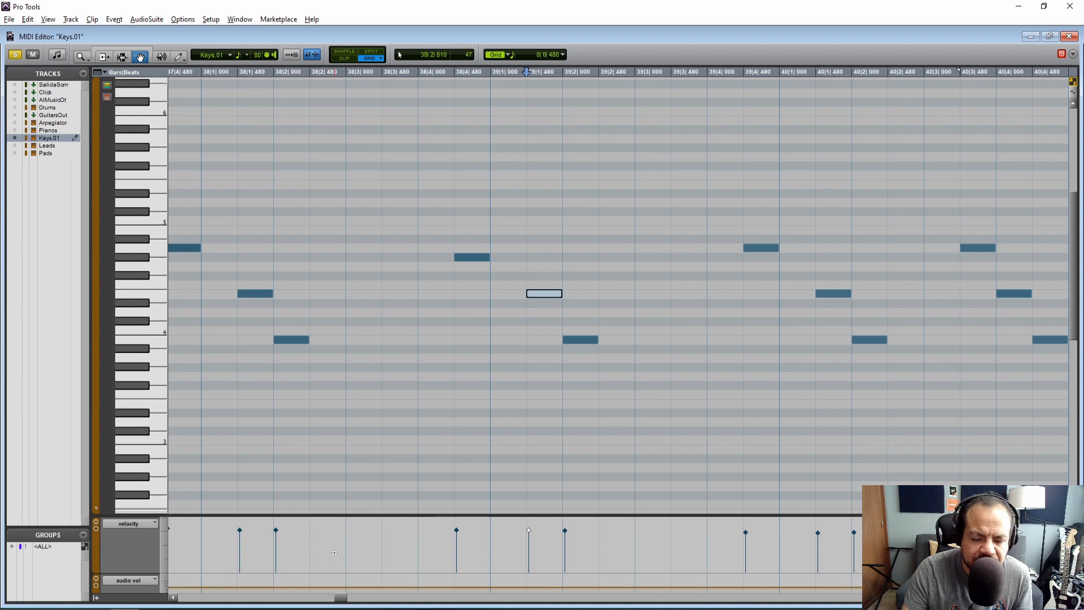
{"action": "left_click_drag", "start_coordinate": [341, 599], "coordinate": [337, 599]}
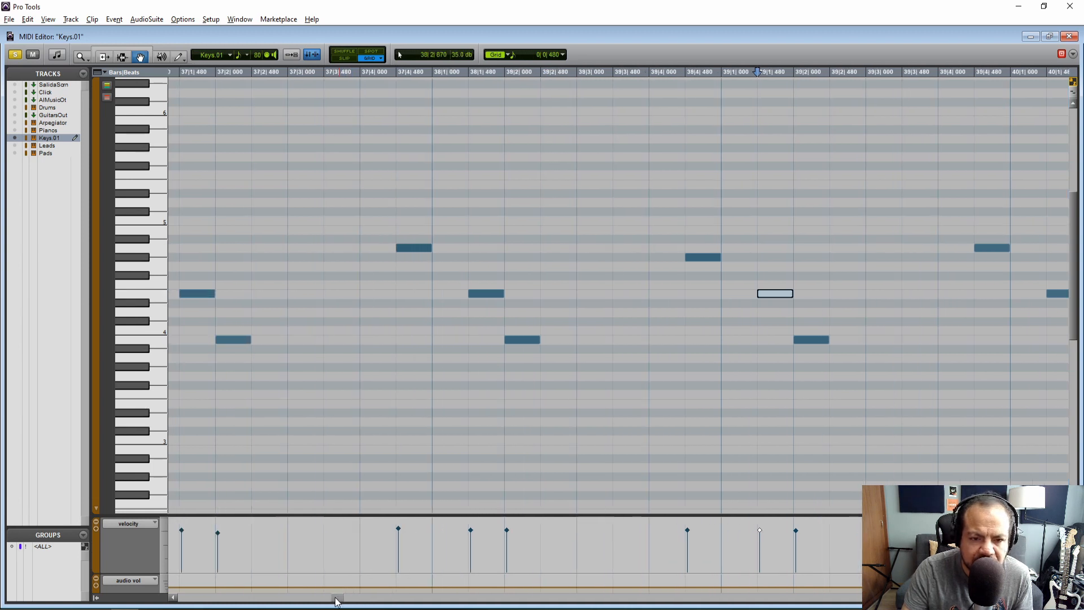
Play the corrected Keys.01 notes from bar 37 through the end of bar 41 and close the MIDI Editor
{"action": "left_click", "coordinate": [302, 258]}
{"action": "key", "text": "space"}
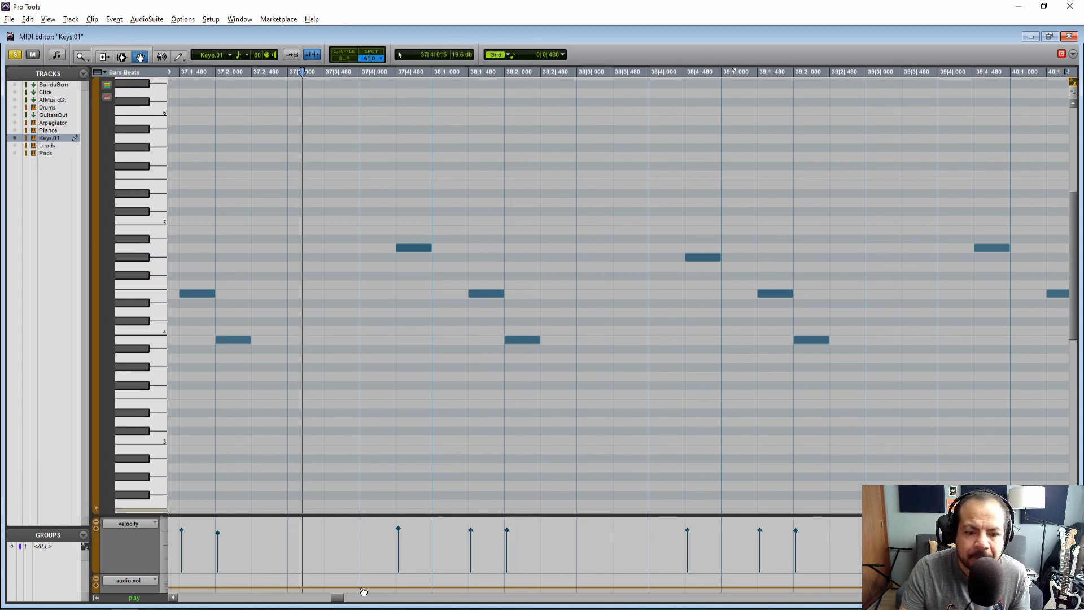
{"action": "left_click_drag", "start_coordinate": [337, 599], "coordinate": [347, 600]}
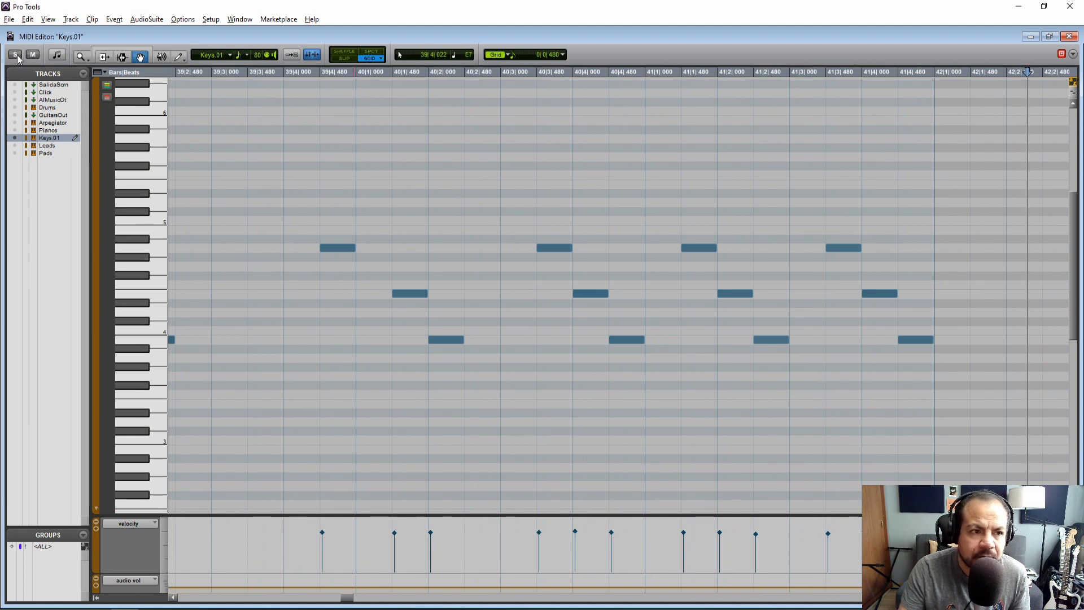
{"action": "left_click", "coordinate": [1070, 37]}
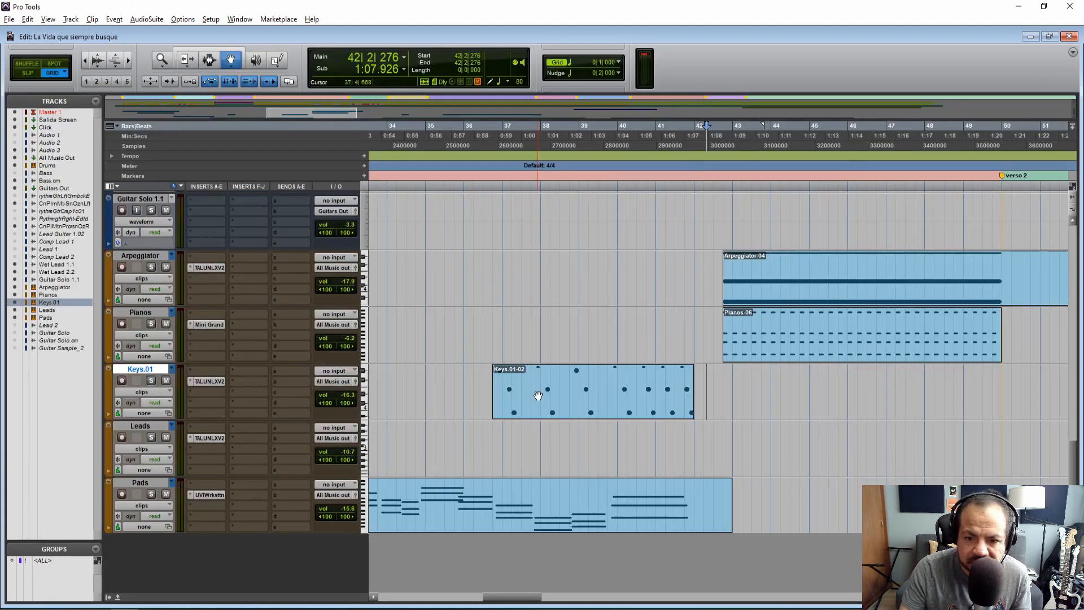
Play the Keys.01-02 clip together with the other tracks from 36|4|000
{"action": "key", "text": "F7"}
{"action": "left_click", "coordinate": [492, 391]}
{"action": "key", "text": "space"}
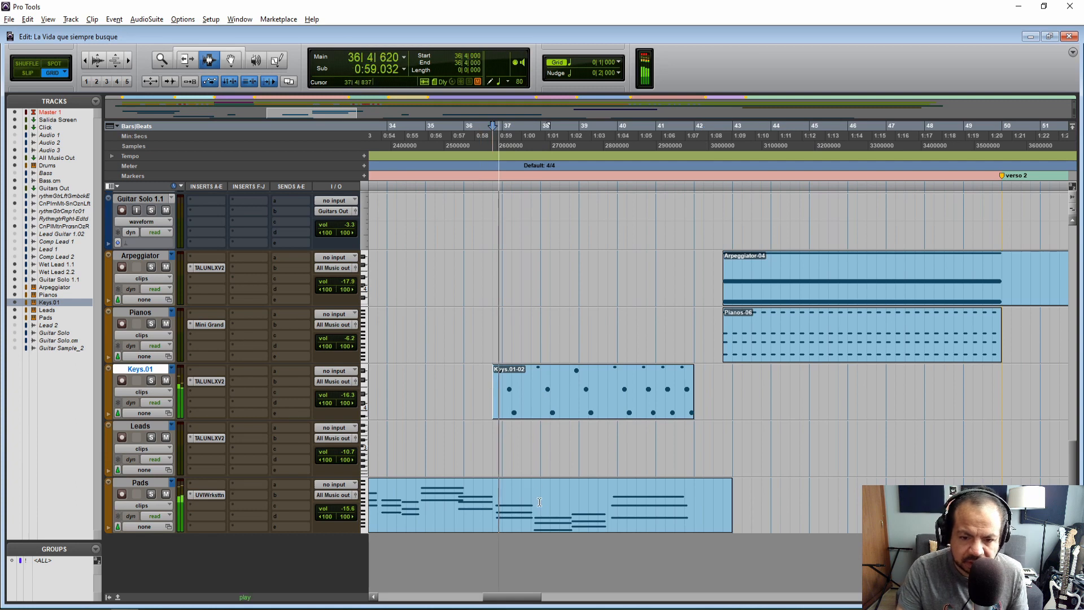
{"action": "mouse_move", "coordinate": [517, 600]}
{"action": "left_mouse_down"}
{"action": "mouse_move", "coordinate": [455, 600]}
{"action": "mouse_move", "coordinate": [529, 597]}
{"action": "left_mouse_up"}
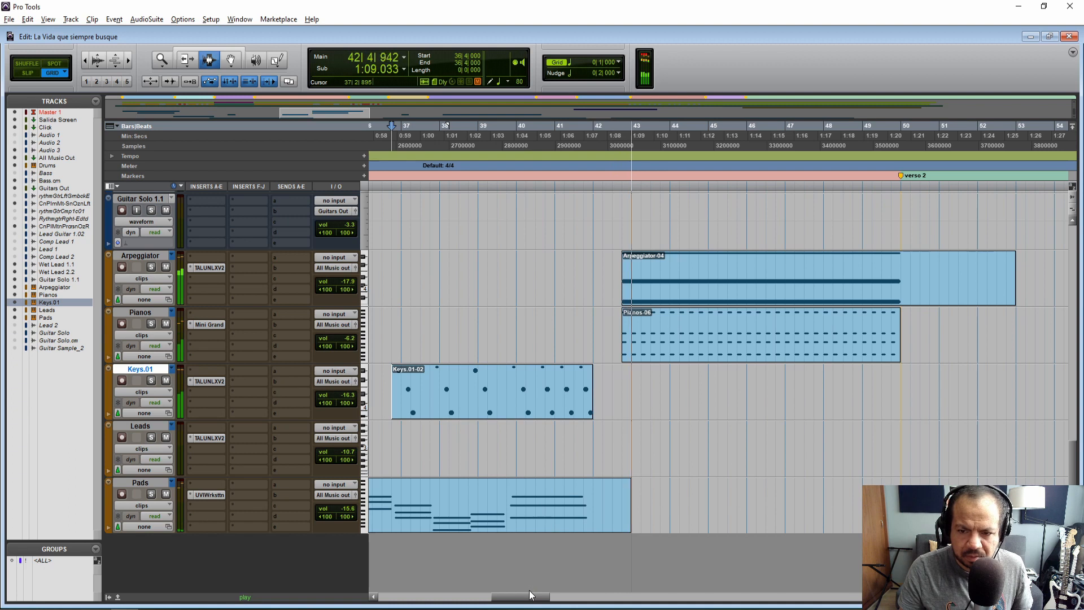
{"action": "key", "text": "space"}
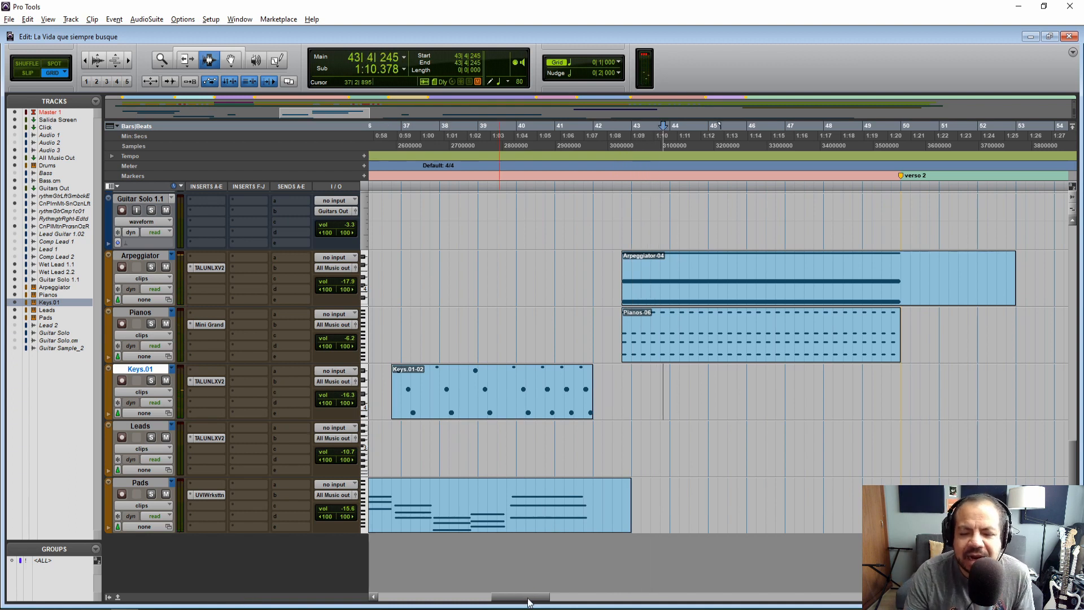
Review the MIDI clips of the instrument tracks along the whole song and return to the Intro
{"action": "left_click_drag", "start_coordinate": [529, 600], "coordinate": [522, 599]}
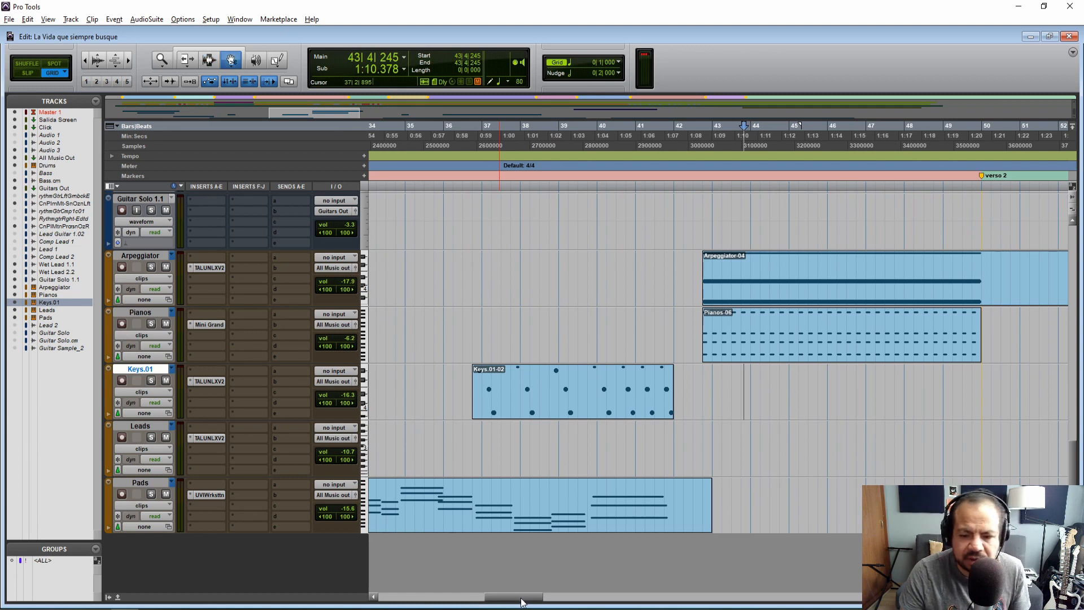
{"action": "left_click_drag", "start_coordinate": [521, 602], "coordinate": [517, 603]}
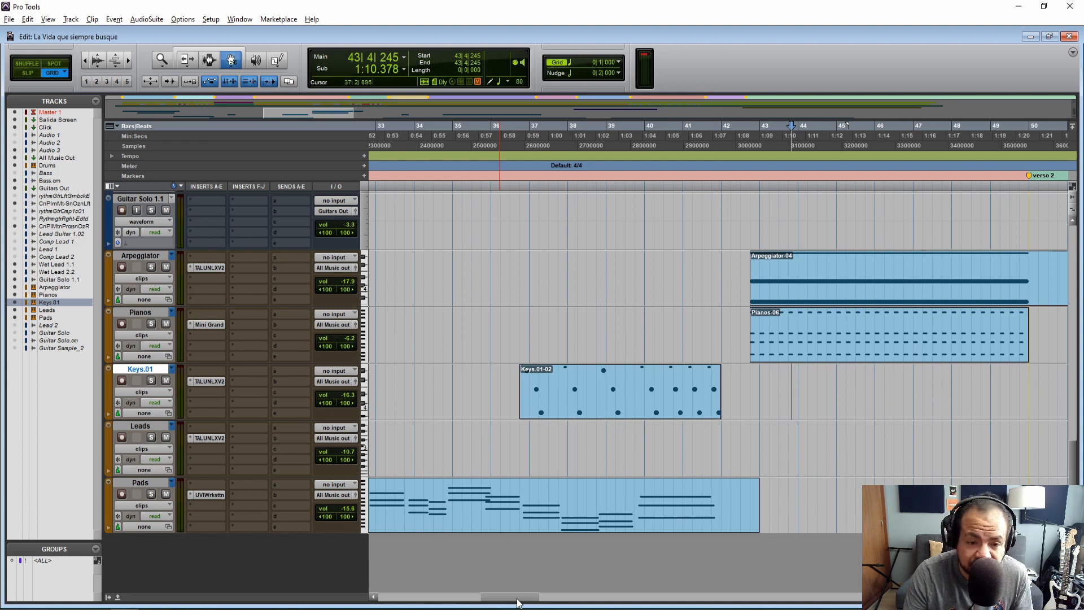
{"action": "left_click_drag", "start_coordinate": [517, 603], "coordinate": [486, 603]}
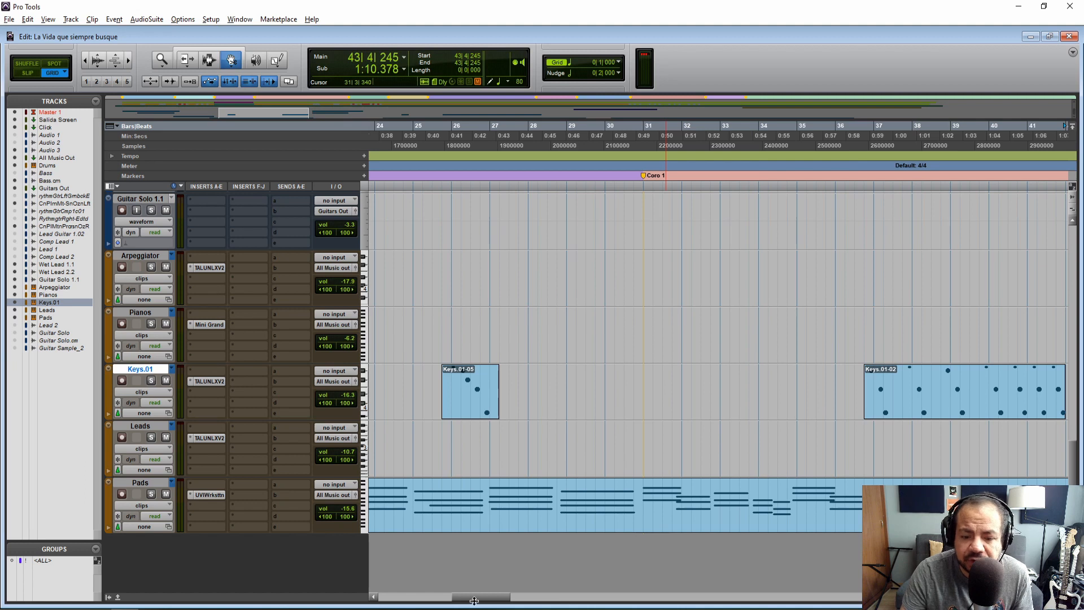
{"action": "mouse_move", "coordinate": [483, 600]}
{"action": "left_mouse_down"}
{"action": "mouse_move", "coordinate": [813, 585]}
{"action": "mouse_move", "coordinate": [400, 578]}
{"action": "mouse_move", "coordinate": [473, 580]}
{"action": "left_mouse_up"}
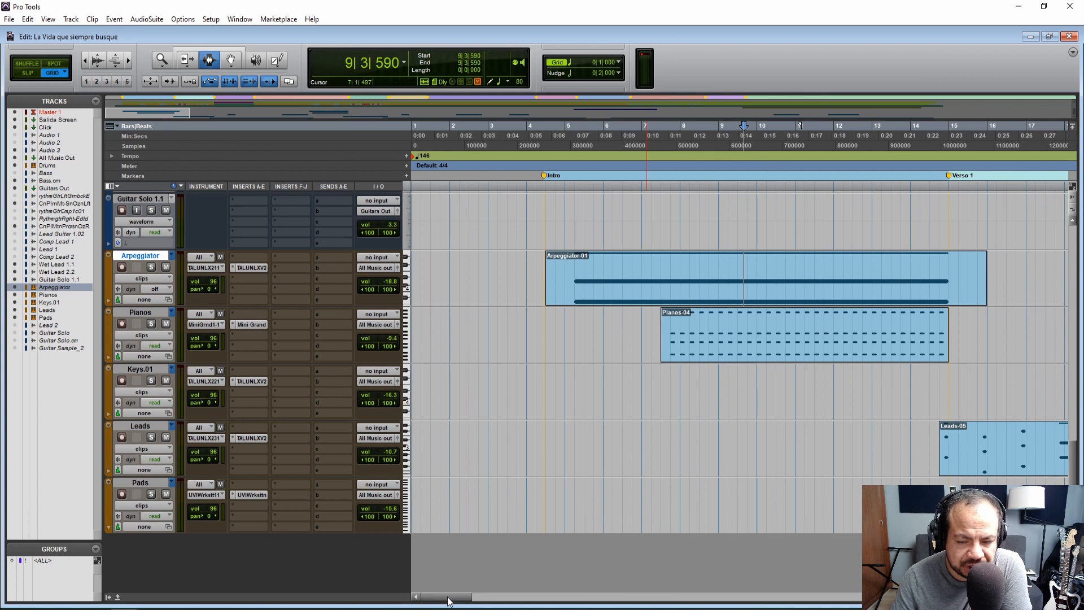
{"action": "left_click_drag", "start_coordinate": [448, 601], "coordinate": [487, 601]}
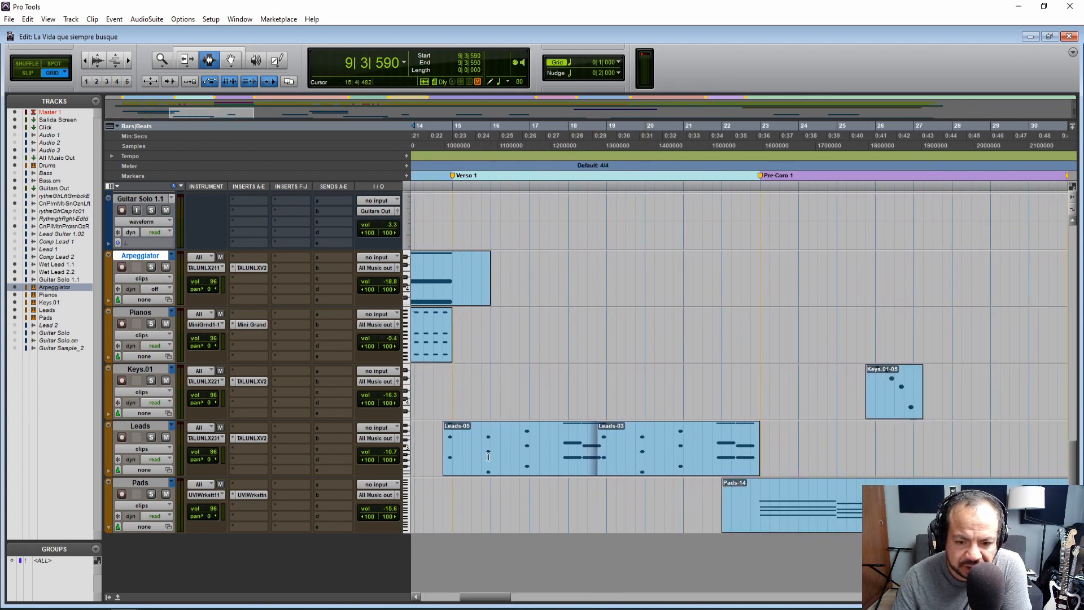
{"action": "left_click_drag", "start_coordinate": [499, 600], "coordinate": [519, 590]}
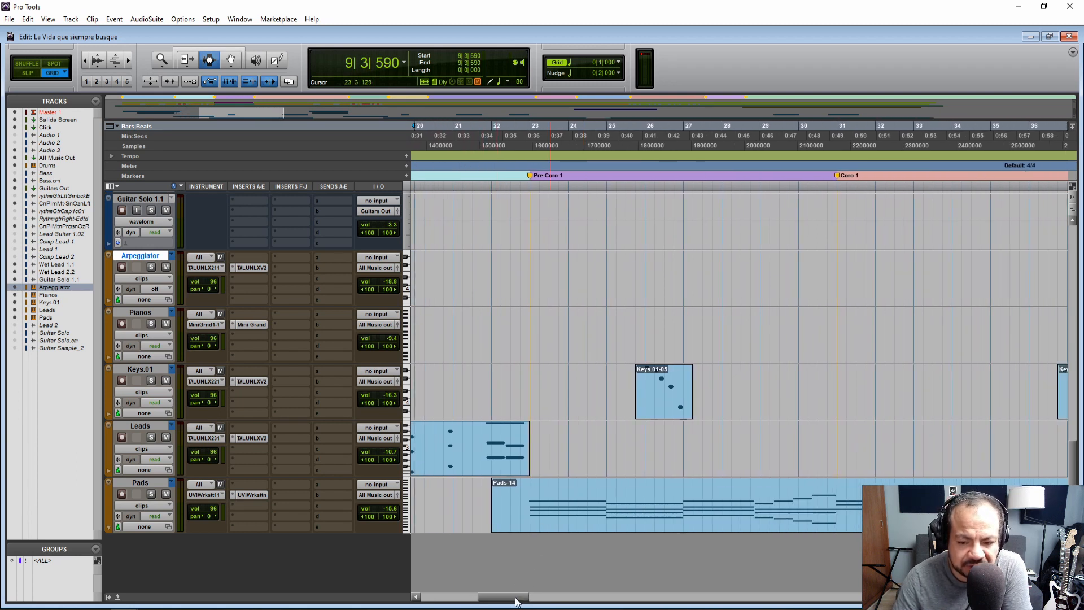
{"action": "left_click_drag", "start_coordinate": [515, 602], "coordinate": [572, 602]}
{"action": "key", "text": "r"}
{"action": "key", "text": "r"}
{"action": "key", "text": "r"}
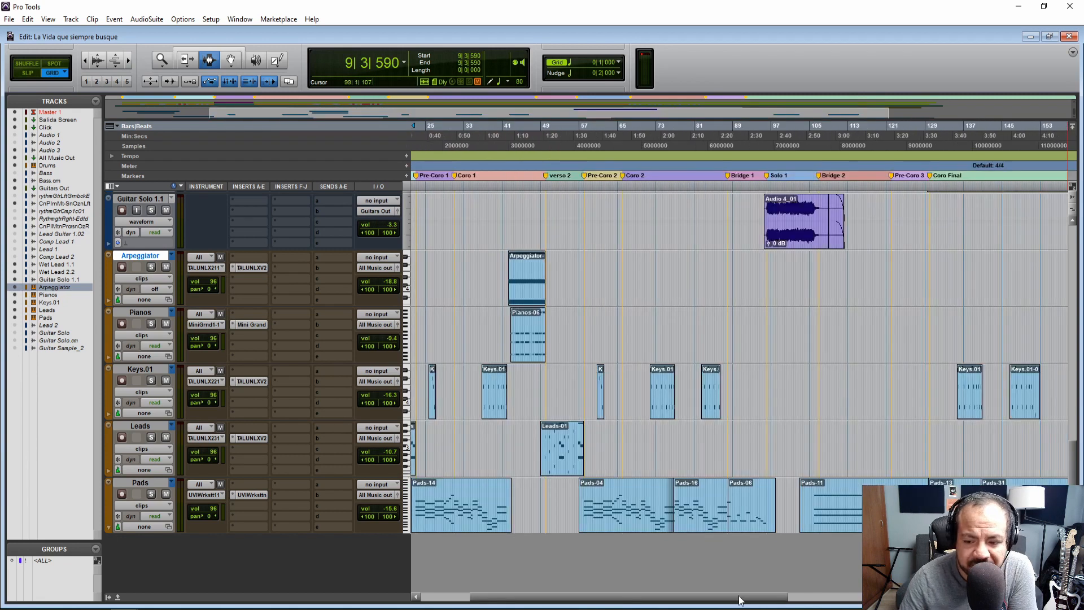
{"action": "left_click_drag", "start_coordinate": [741, 600], "coordinate": [658, 585]}
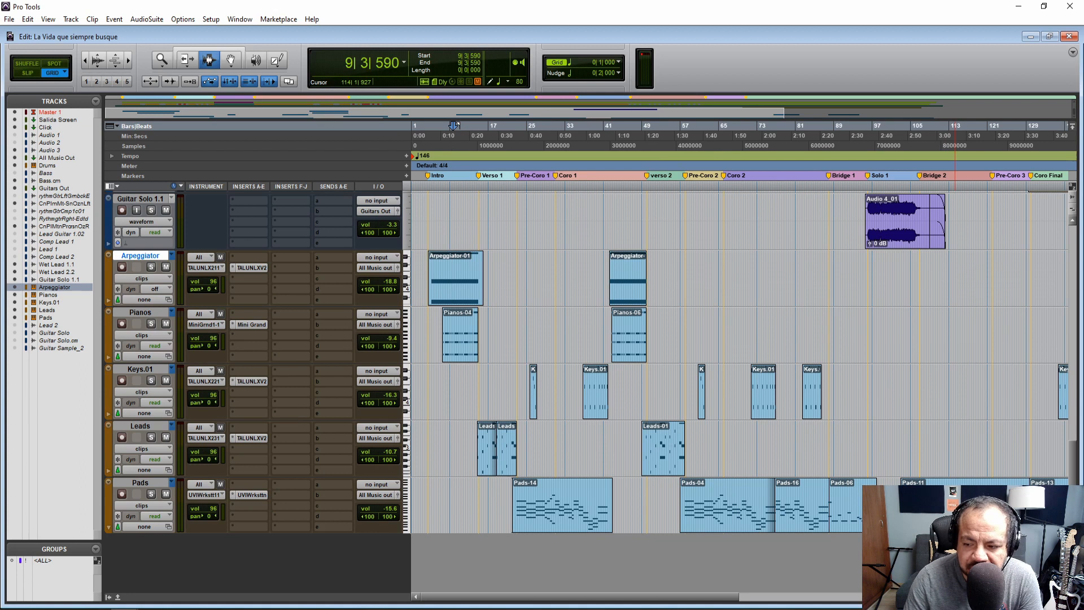
{"action": "key", "text": "t"}
{"action": "key", "text": "t"}
{"action": "key", "text": "t"}
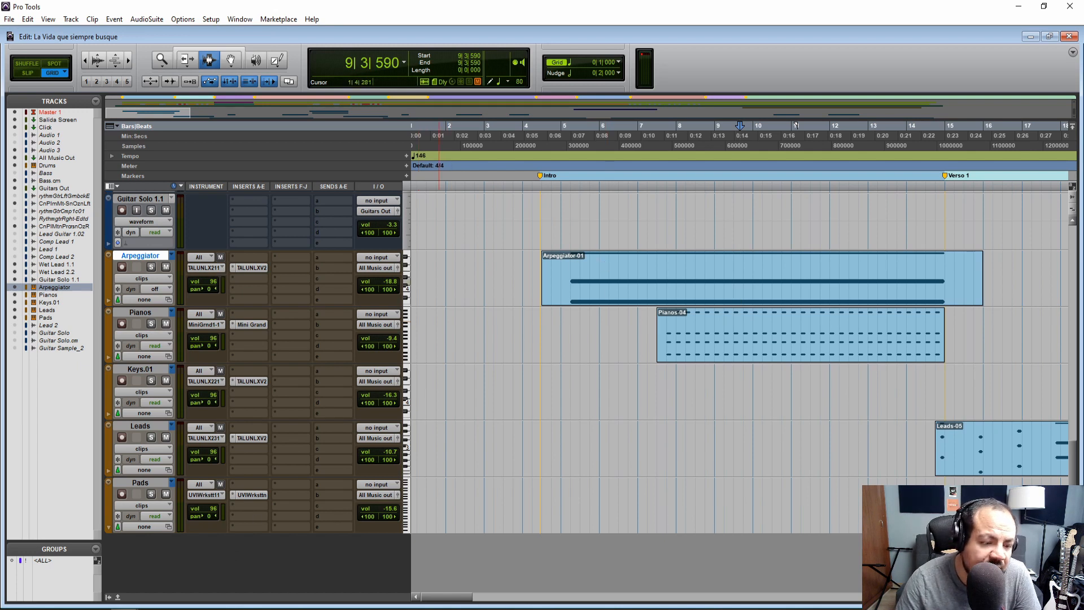
Consult the synth sounds list in the Google Docs document and inspect the TAL U-No-LX plug-in on the Arpeggiator track
{"action": "left_click", "coordinate": [125, 599]}
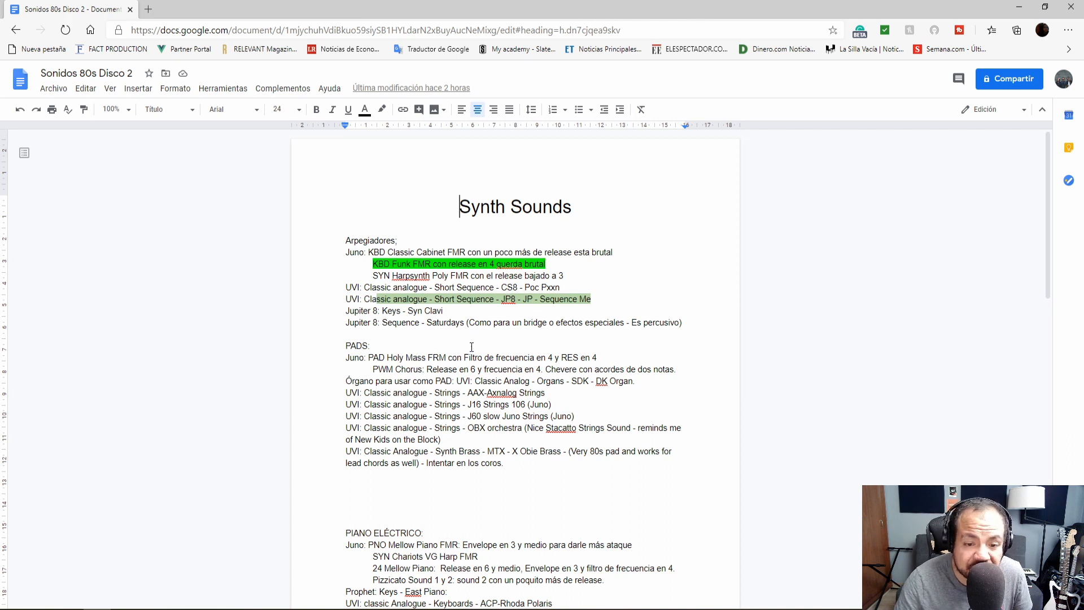
{"action": "key", "text": "alt+Tab"}
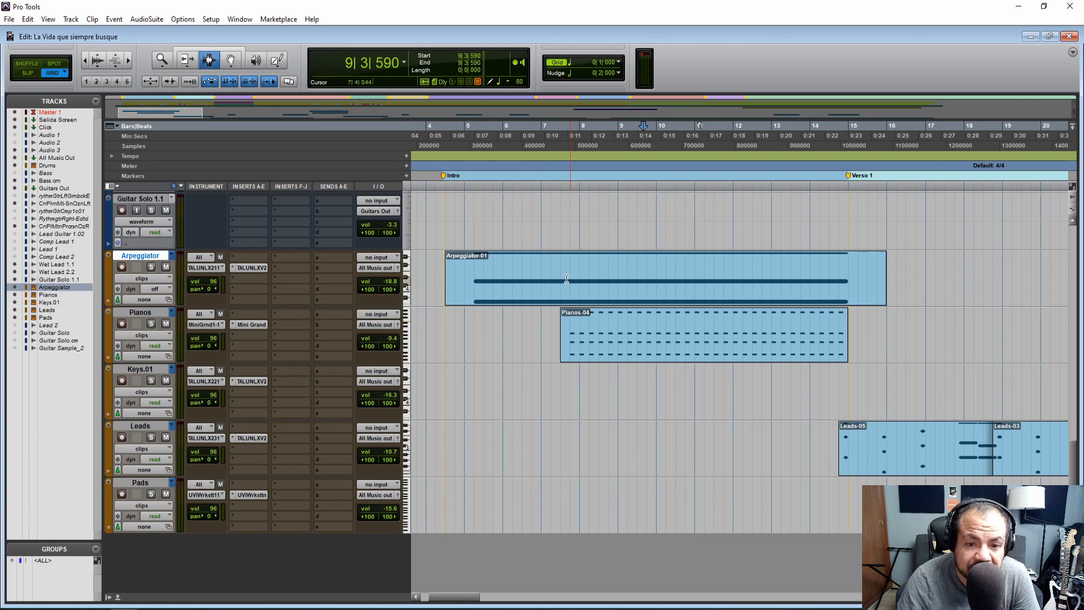
{"action": "left_click", "coordinate": [253, 270]}
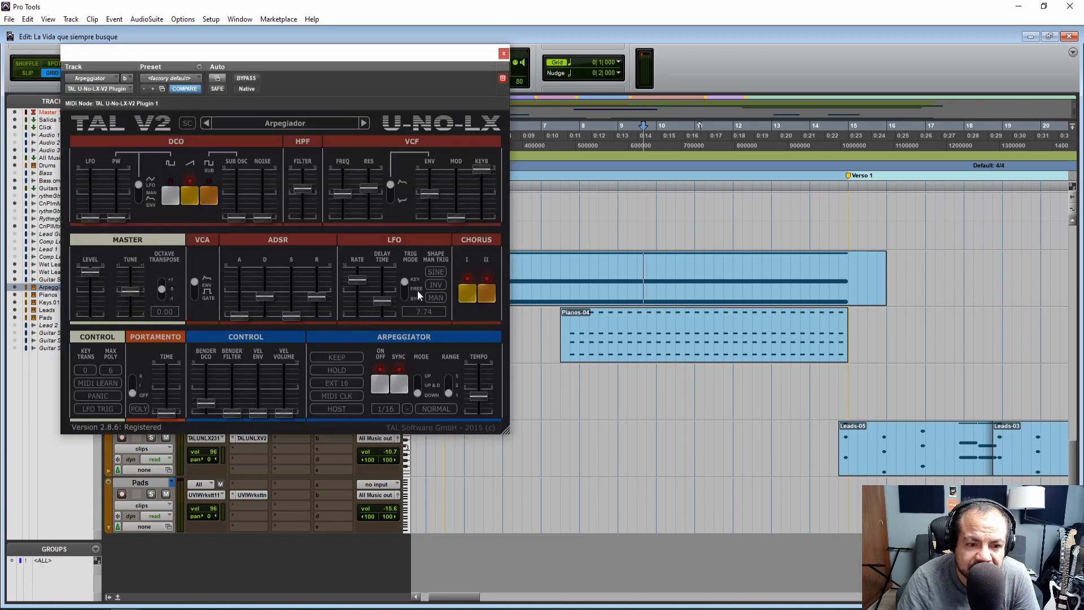
{"action": "left_click", "coordinate": [503, 54]}
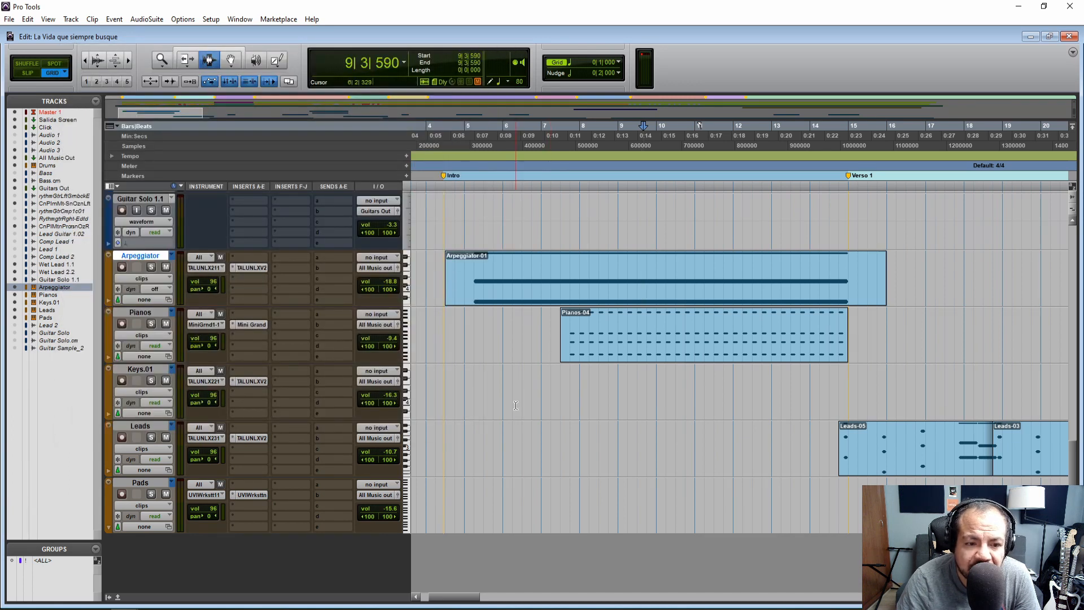
Save the Arpeggiator track's TAL U-No-LX sound as the preset Arpegiador in the FMR Presets Bank's Keyboard folder and close the plug-in
{"action": "left_click", "coordinate": [262, 274]}
{"action": "left_click", "coordinate": [260, 266]}
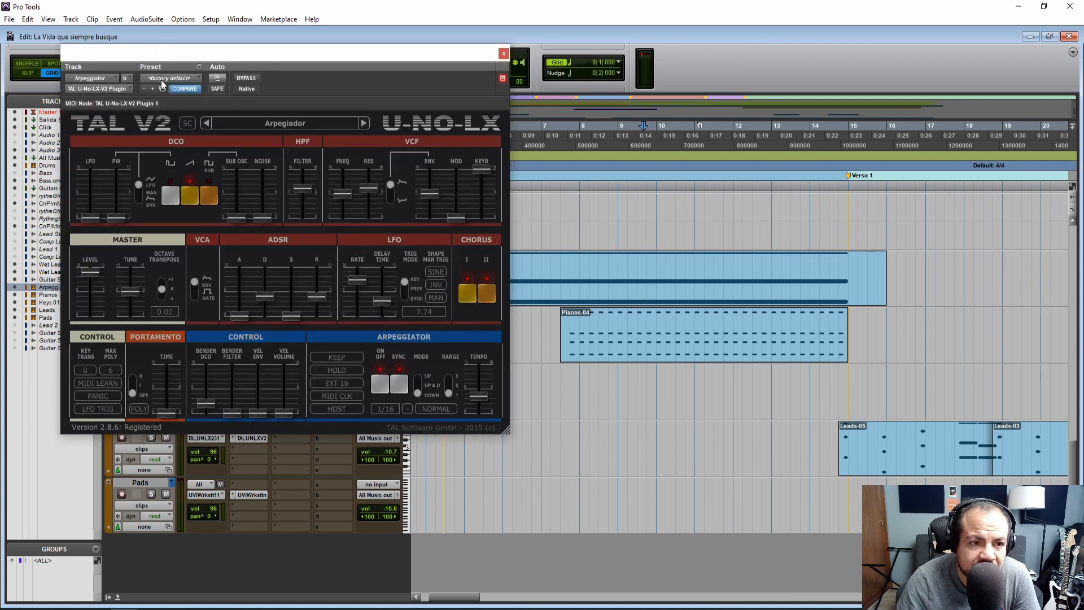
{"action": "left_click", "coordinate": [286, 123]}
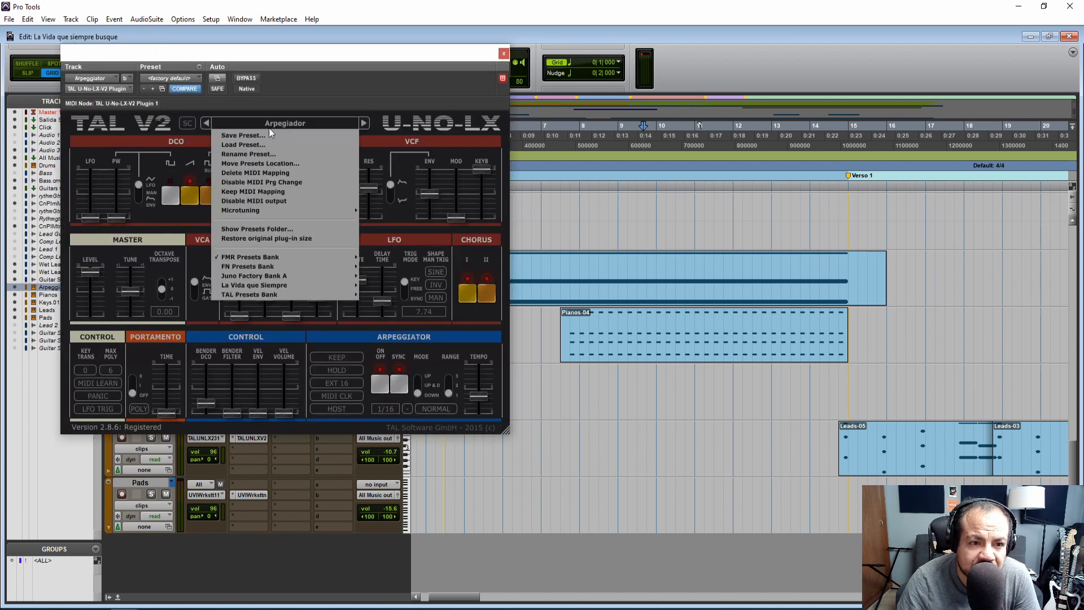
{"action": "left_click", "coordinate": [262, 130]}
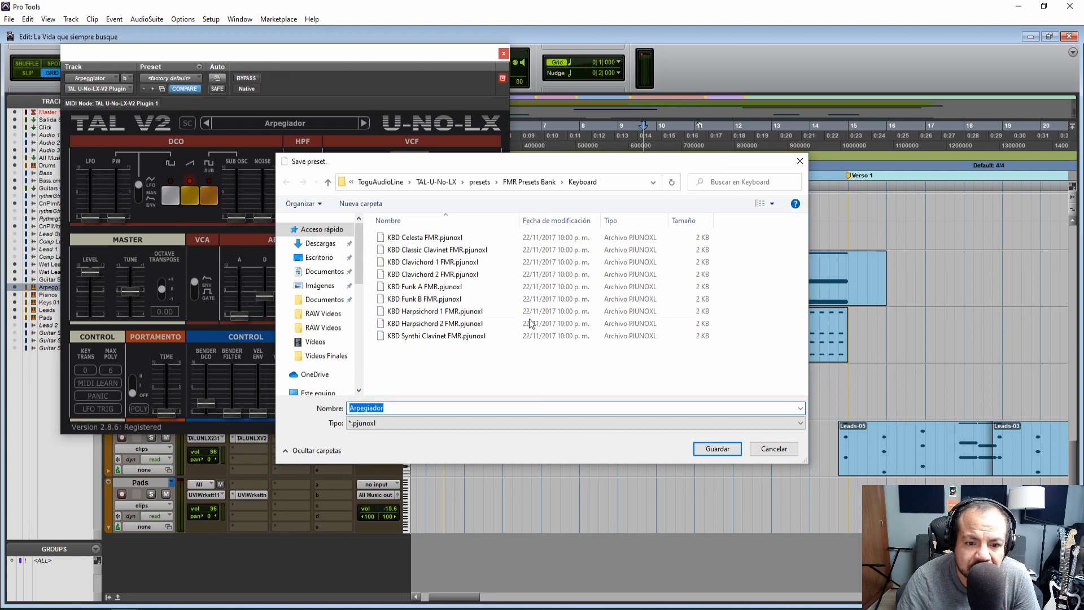
{"action": "left_click", "coordinate": [708, 453]}
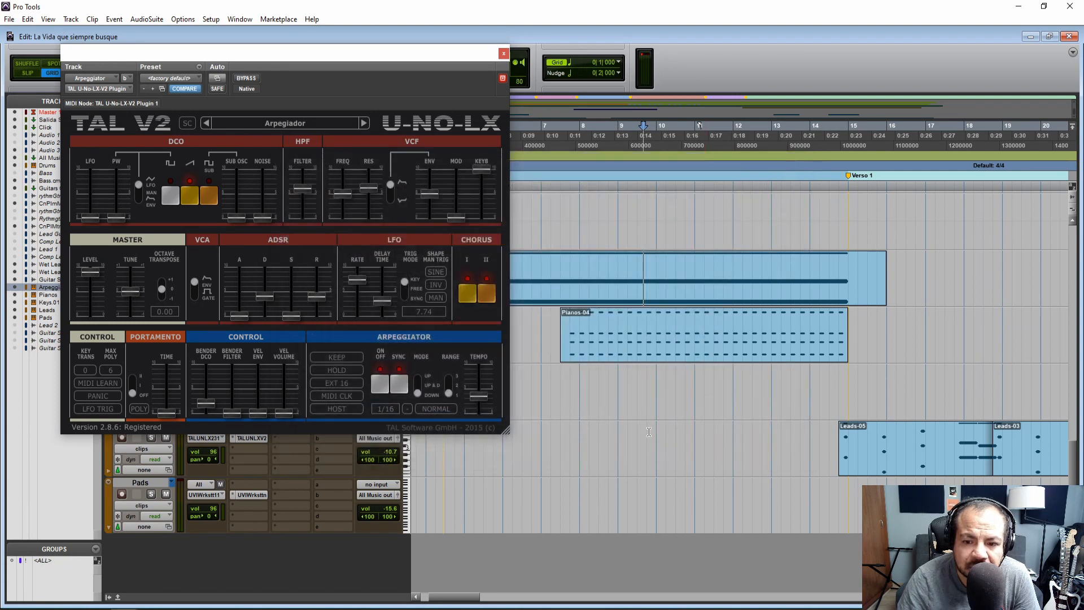
{"action": "left_click", "coordinate": [503, 54]}
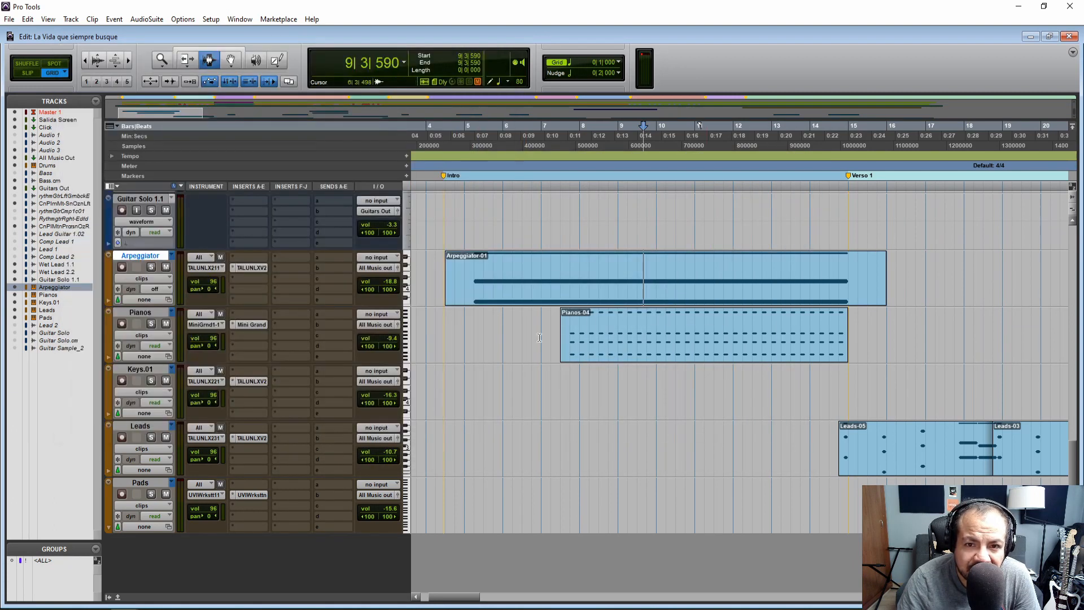
Play the Keys.01-05 clip with all tracks from 25|4|000
{"action": "left_click_drag", "start_coordinate": [463, 598], "coordinate": [471, 602]}
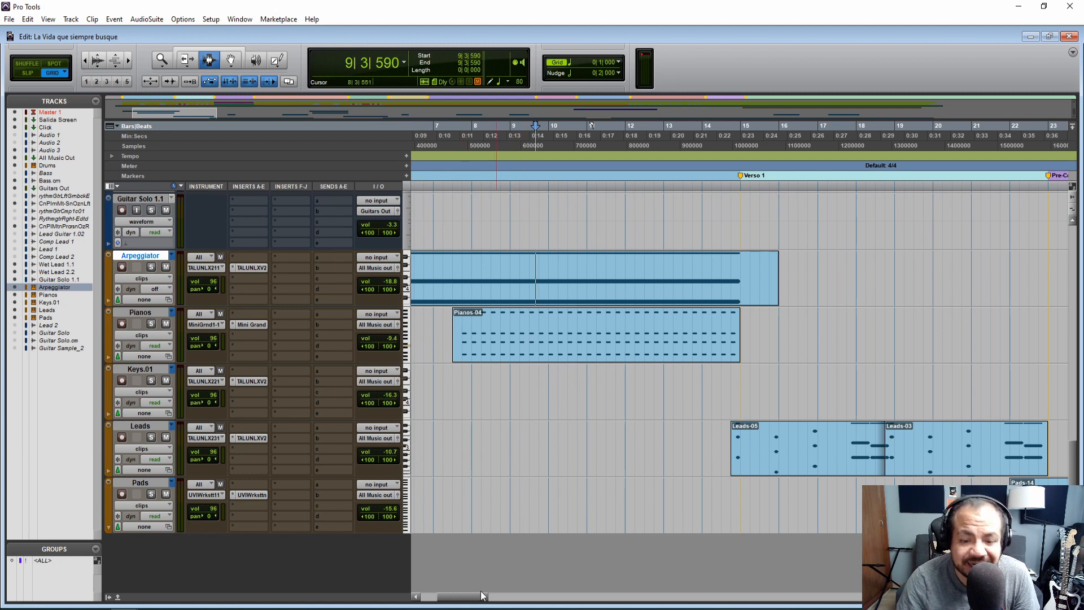
{"action": "left_click_drag", "start_coordinate": [463, 600], "coordinate": [518, 602]}
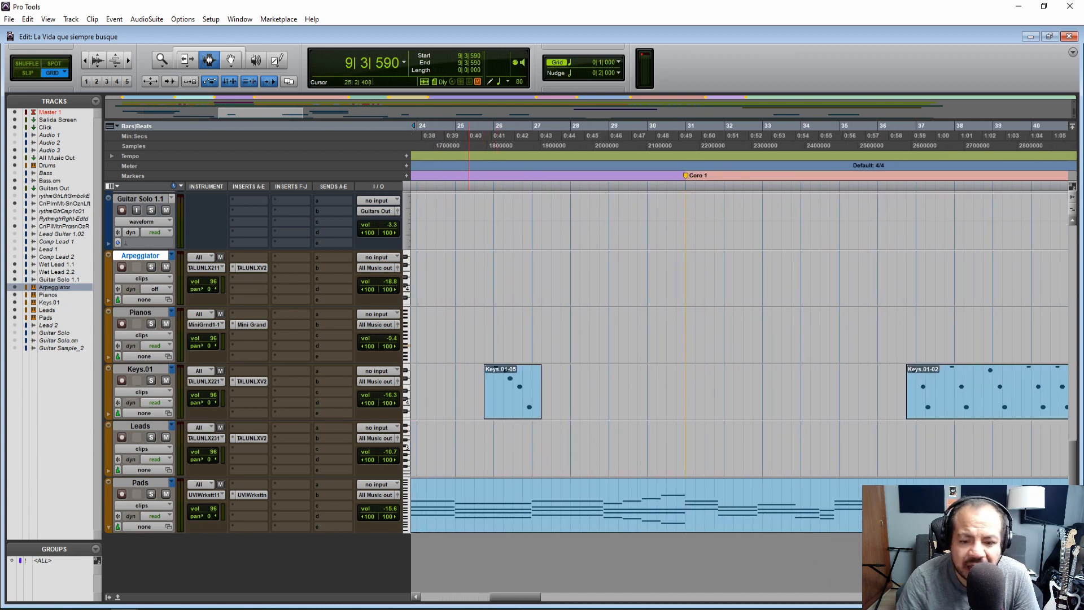
{"action": "mouse_move", "coordinate": [528, 600]}
{"action": "left_mouse_down"}
{"action": "mouse_move", "coordinate": [520, 603]}
{"action": "mouse_move", "coordinate": [529, 603]}
{"action": "left_mouse_up"}
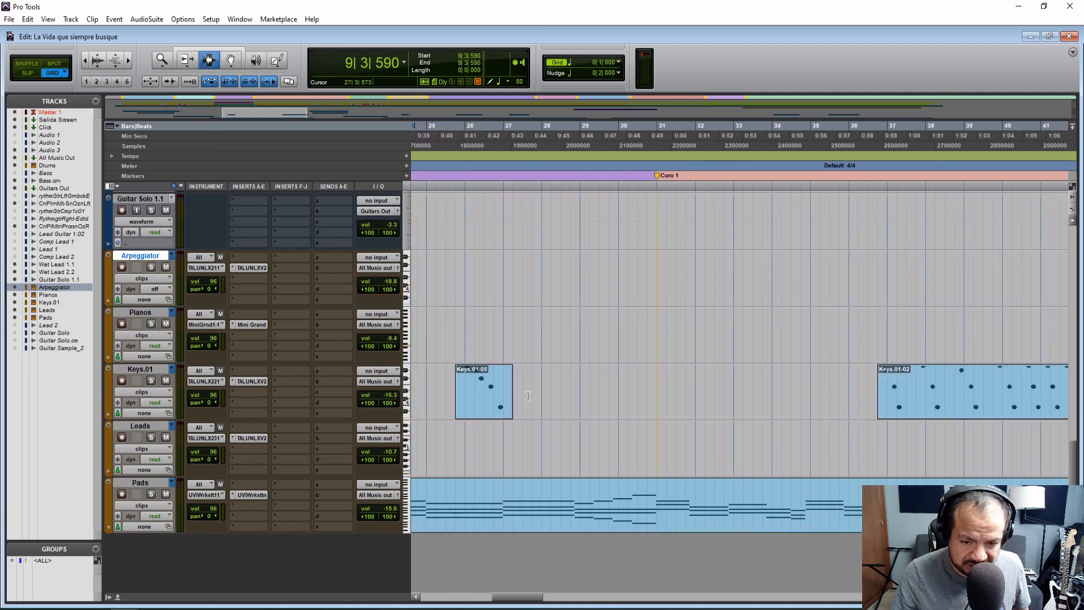
{"action": "left_click", "coordinate": [455, 373]}
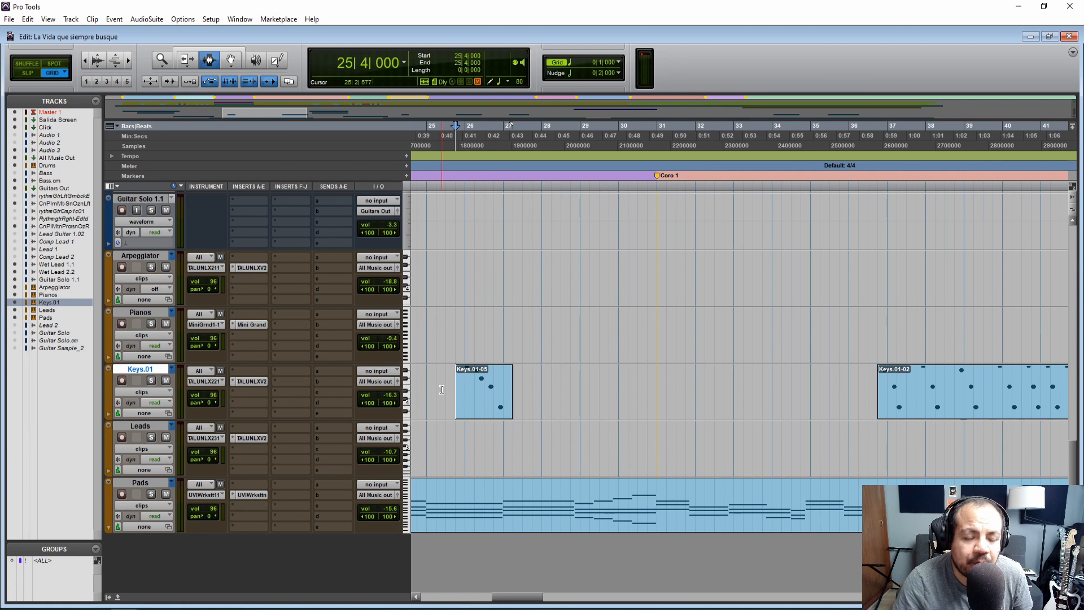
{"action": "key", "text": "space"}
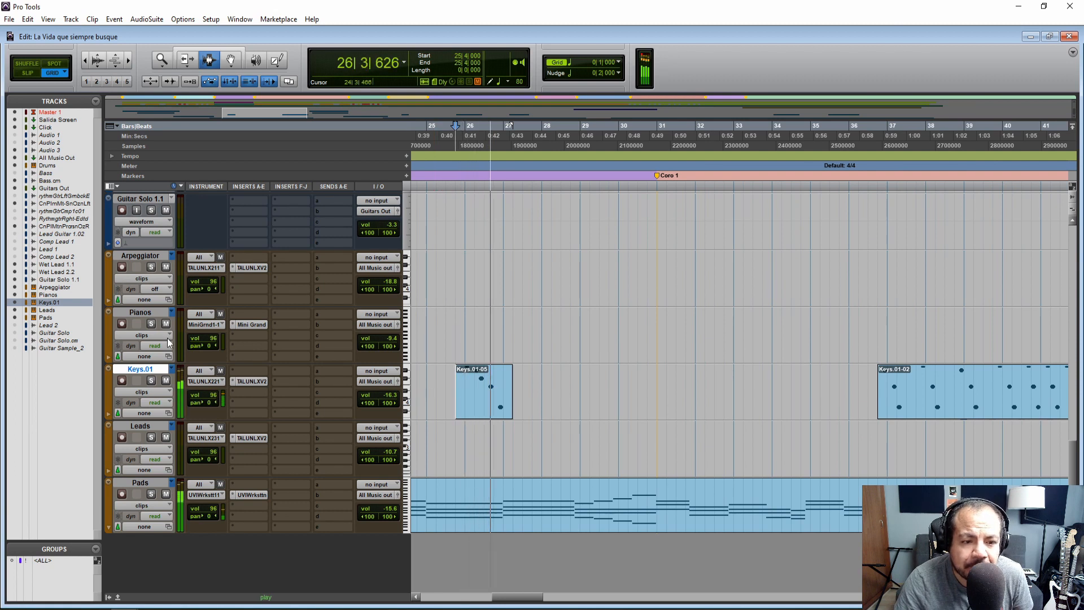
{"action": "key", "text": "space"}
Solo the Keys.01 track and play its Keys.01-05 clip again
{"action": "left_click", "coordinate": [151, 381]}
{"action": "key", "text": "n"}
{"action": "key", "text": "n"}
{"action": "key", "text": "space"}
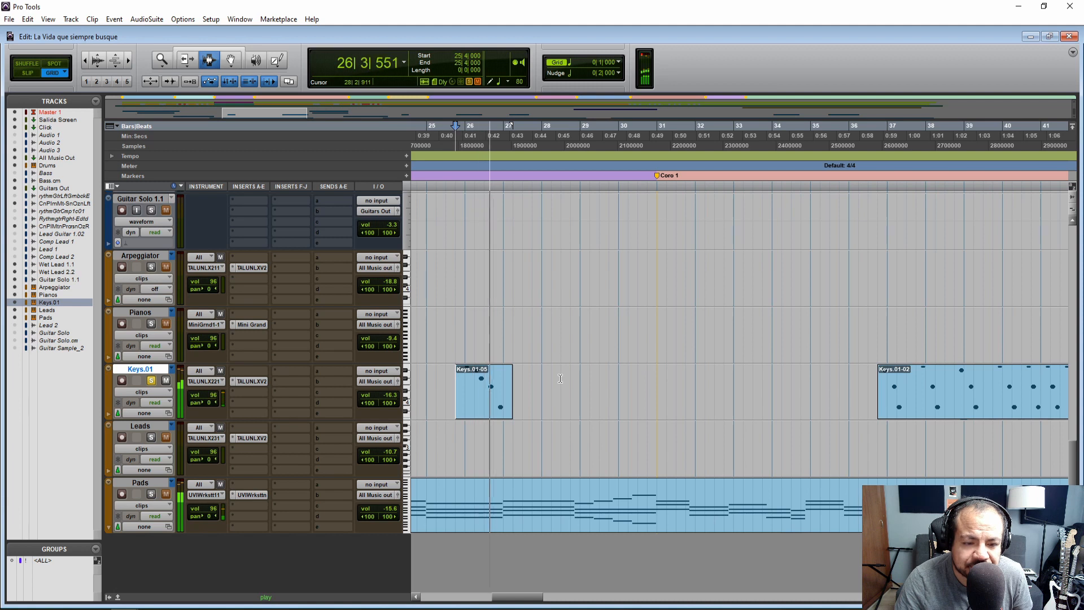
{"action": "key", "text": "space"}
Make the TAL U-No-LX insert on the Keys.01 track inactive
{"action": "right_click", "coordinate": [251, 382]}
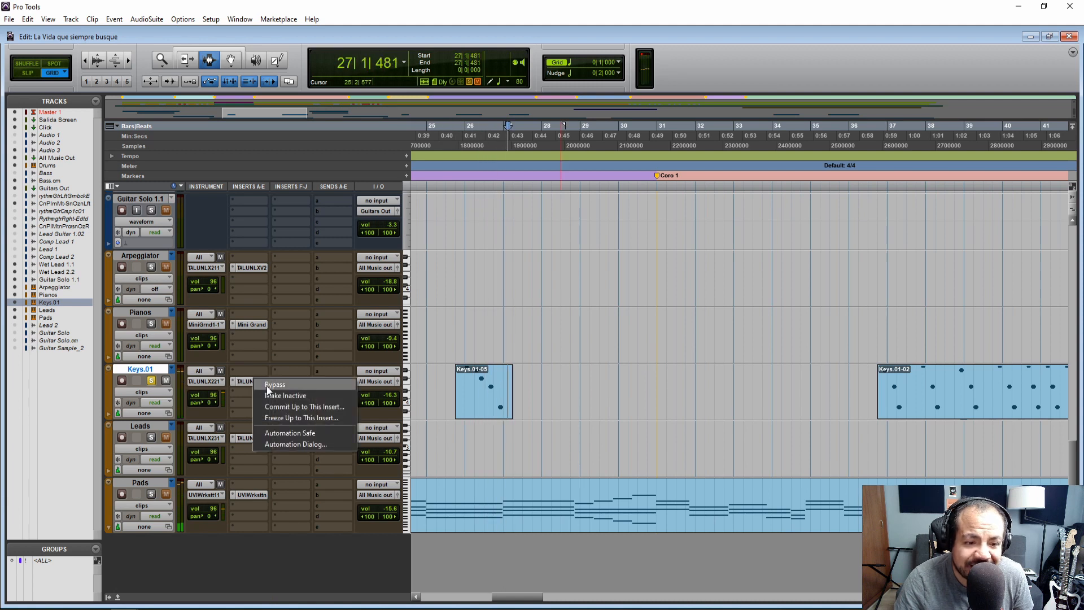
{"action": "left_click", "coordinate": [273, 395]}
Consult the electric piano sounds in the Google Docs document Sonidos 80s Disco 2 and return to the Pro Tools session
{"action": "key", "text": "alt+Tab"}
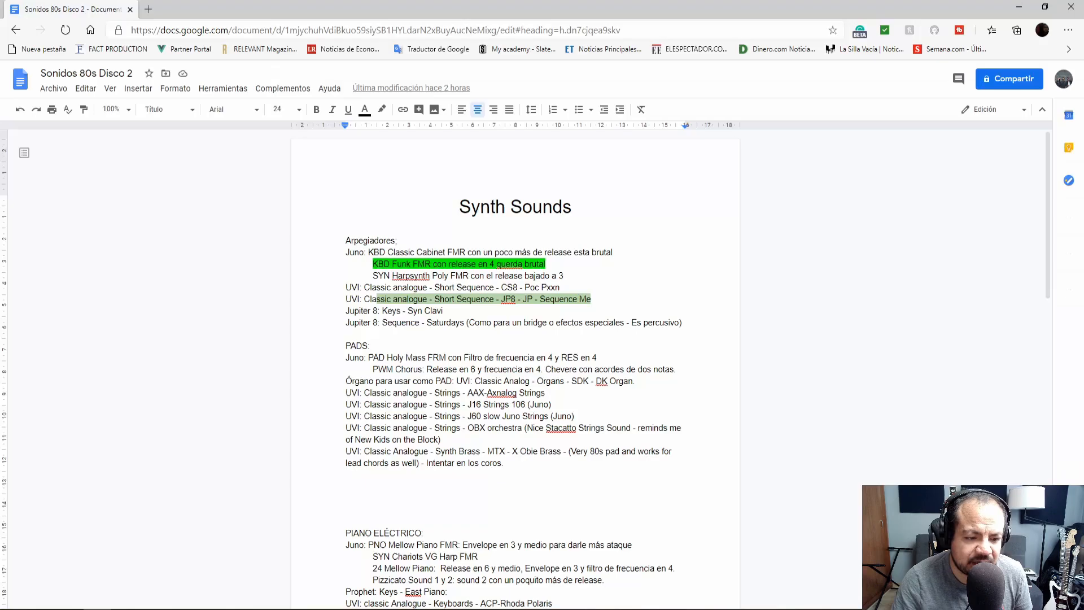
{"action": "scroll", "coordinate": [471, 352], "scroll_direction": "down", "scroll_amount": 5}
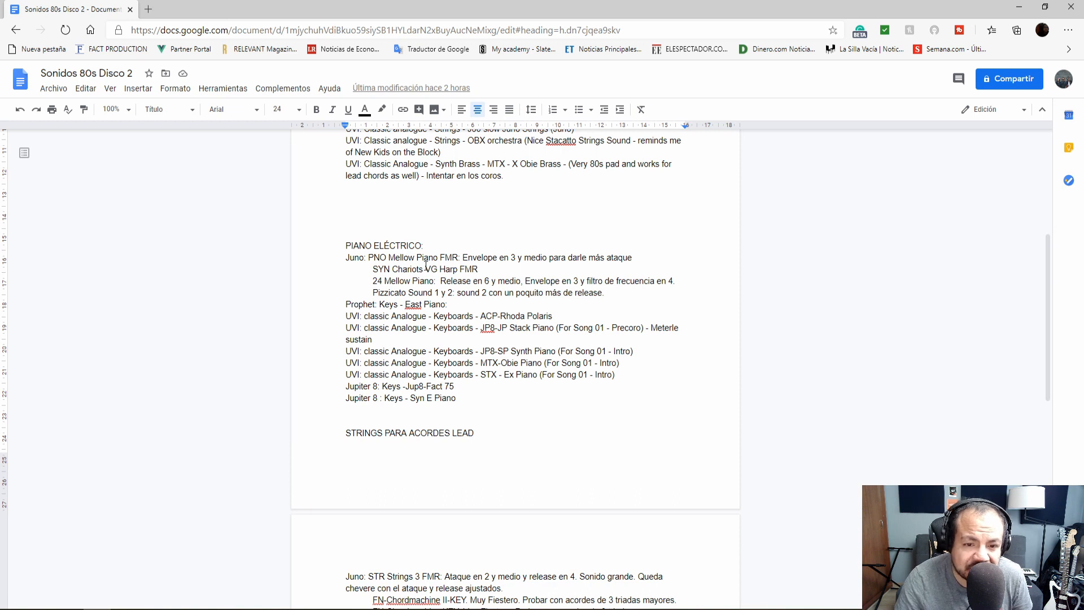
{"action": "key", "text": "alt+Tab"}
{"action": "key", "text": "alt+Tab"}
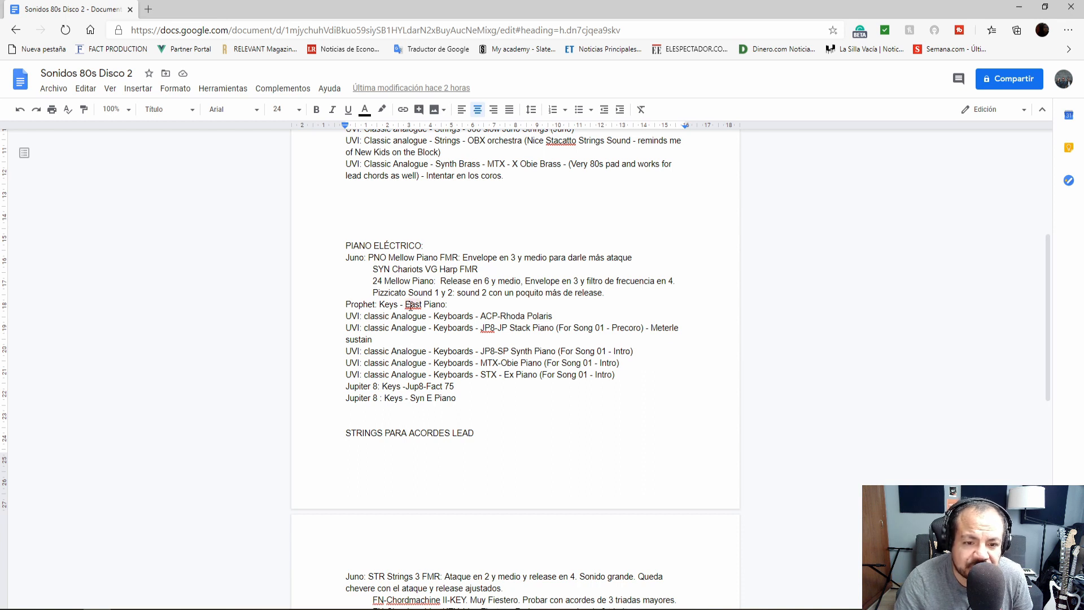
{"action": "key", "text": "alt+Tab"}
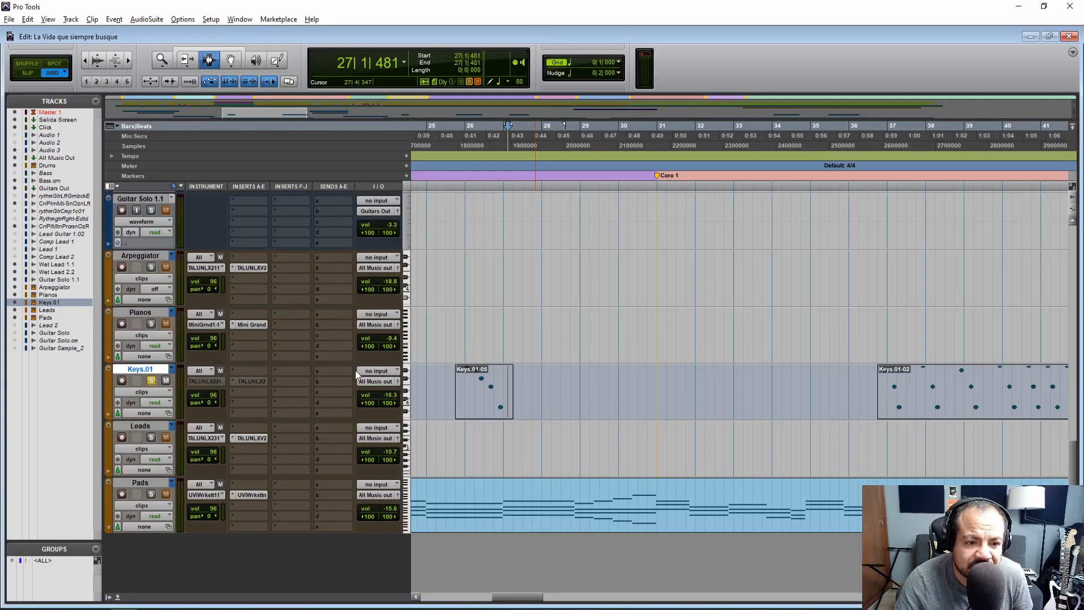
Insert the stereo Arturia Prophet V3 on the Keys.01 track and route the track's MIDI output to Prophet V3 1, channel-1
{"action": "left_click", "coordinate": [248, 392]}
{"action": "mouse_move", "coordinate": [287, 411]}
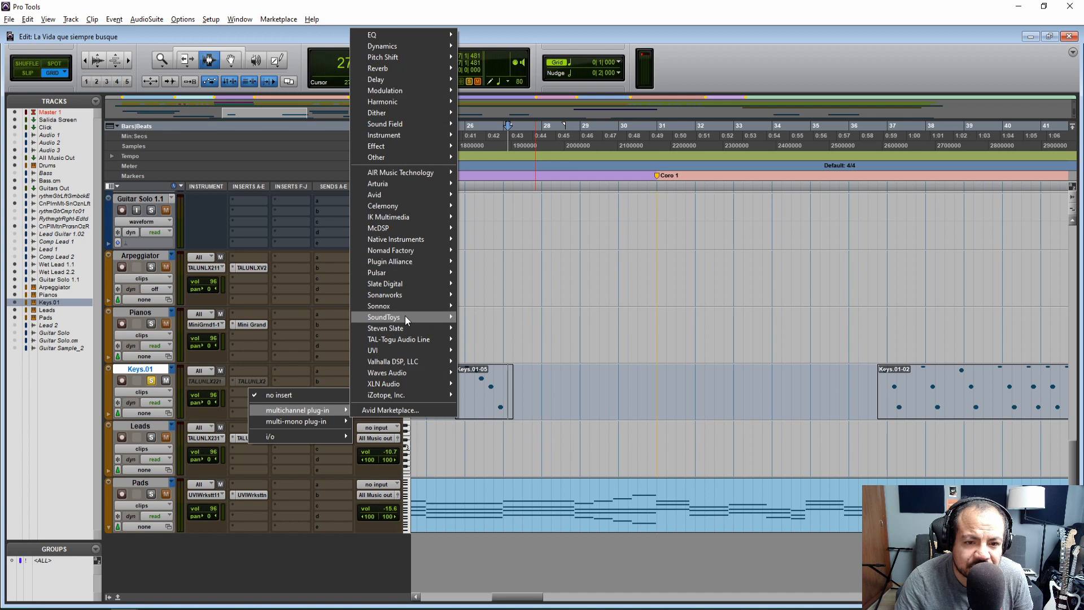
{"action": "mouse_move", "coordinate": [412, 181]}
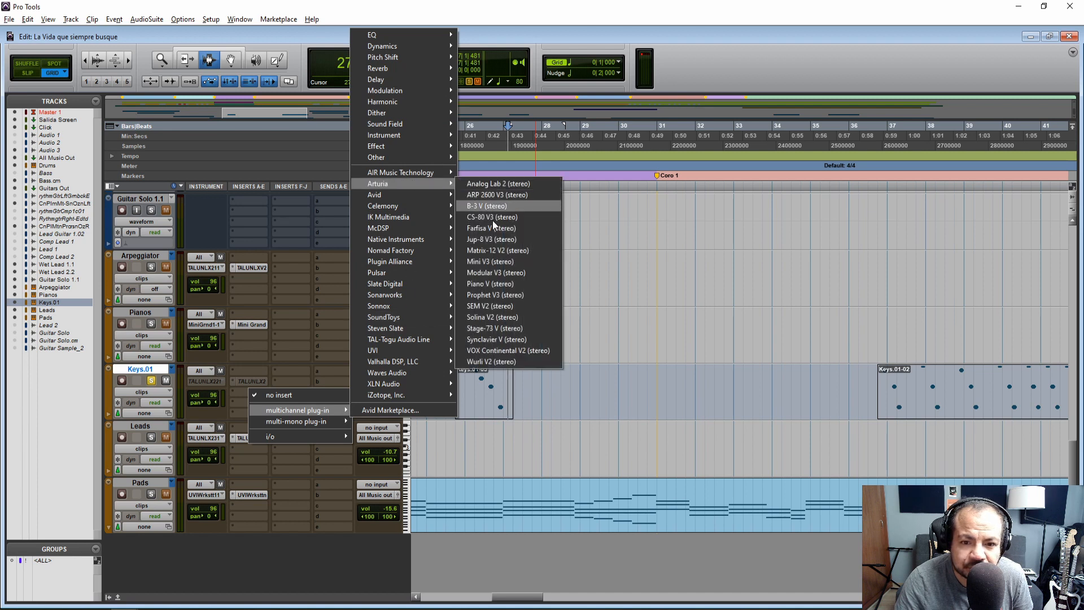
{"action": "left_click", "coordinate": [493, 294]}
{"action": "left_click", "coordinate": [206, 381]}
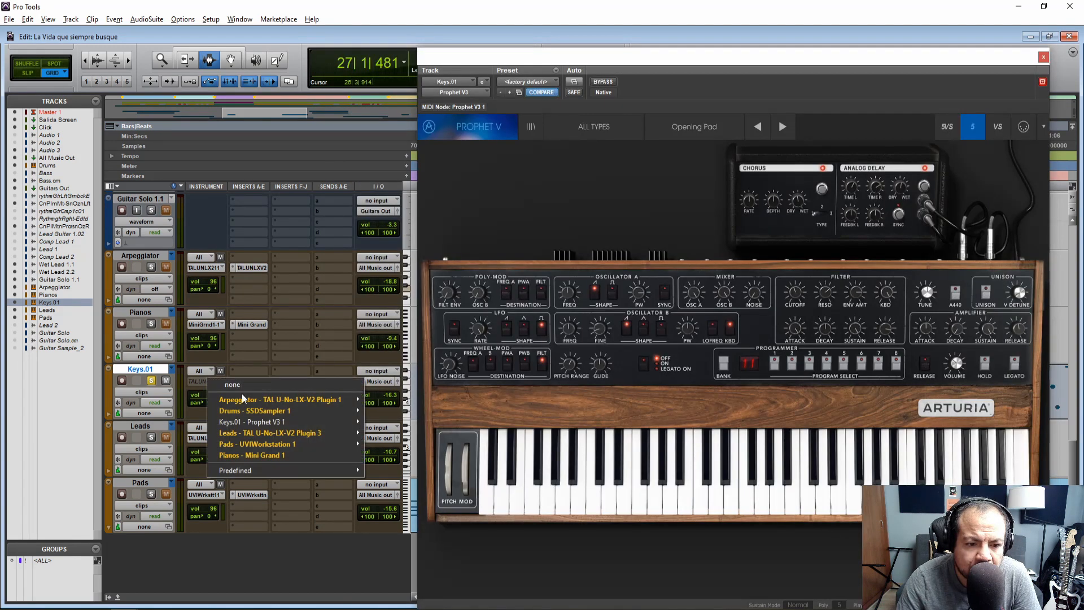
{"action": "mouse_move", "coordinate": [286, 423]}
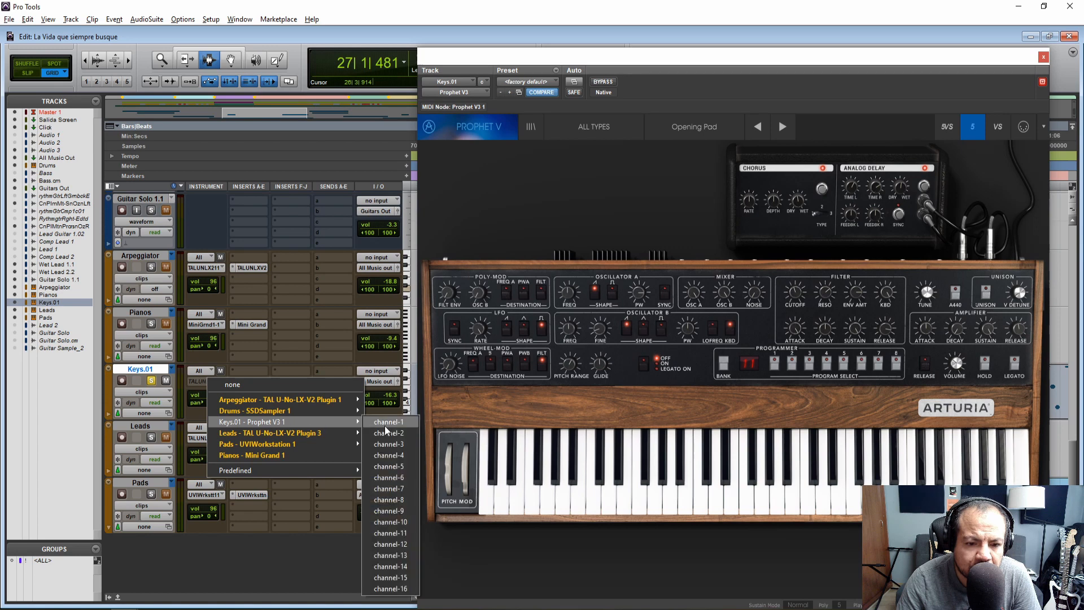
{"action": "left_click", "coordinate": [385, 426]}
Check the Prophet piano in the sound notes document and load the Eeast Piano preset from the Keys category
{"action": "key", "text": "alt+Tab"}
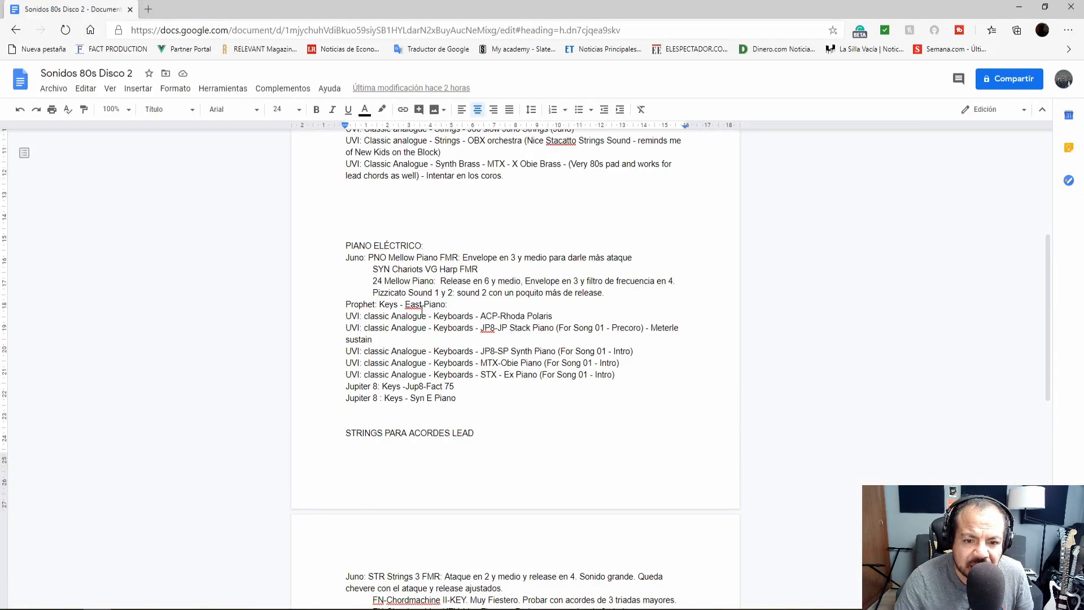
{"action": "key", "text": "alt+Tab"}
{"action": "left_click", "coordinate": [577, 126]}
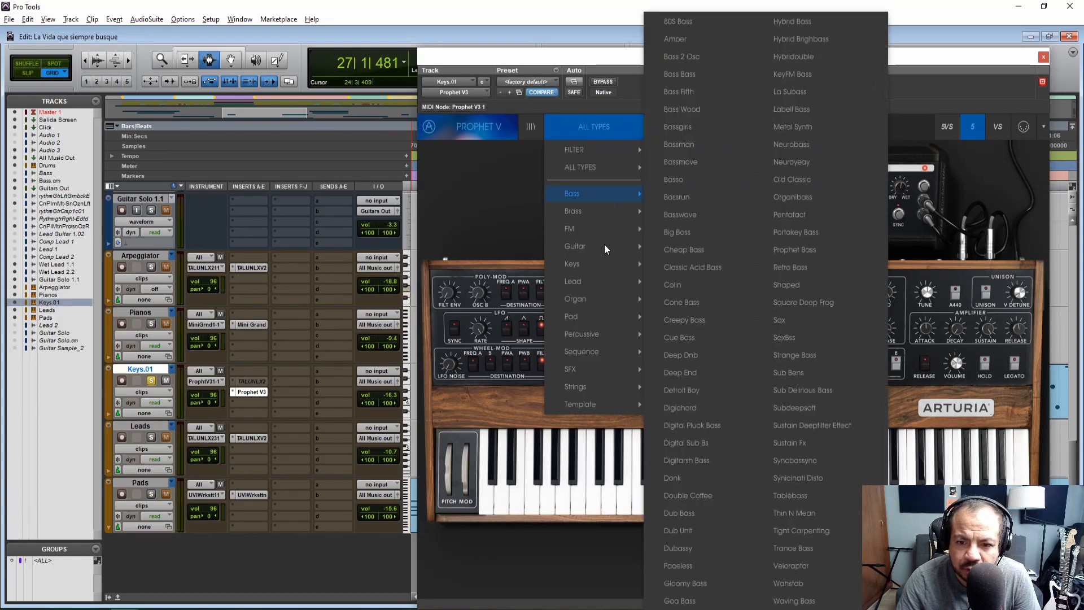
{"action": "mouse_move", "coordinate": [617, 265]}
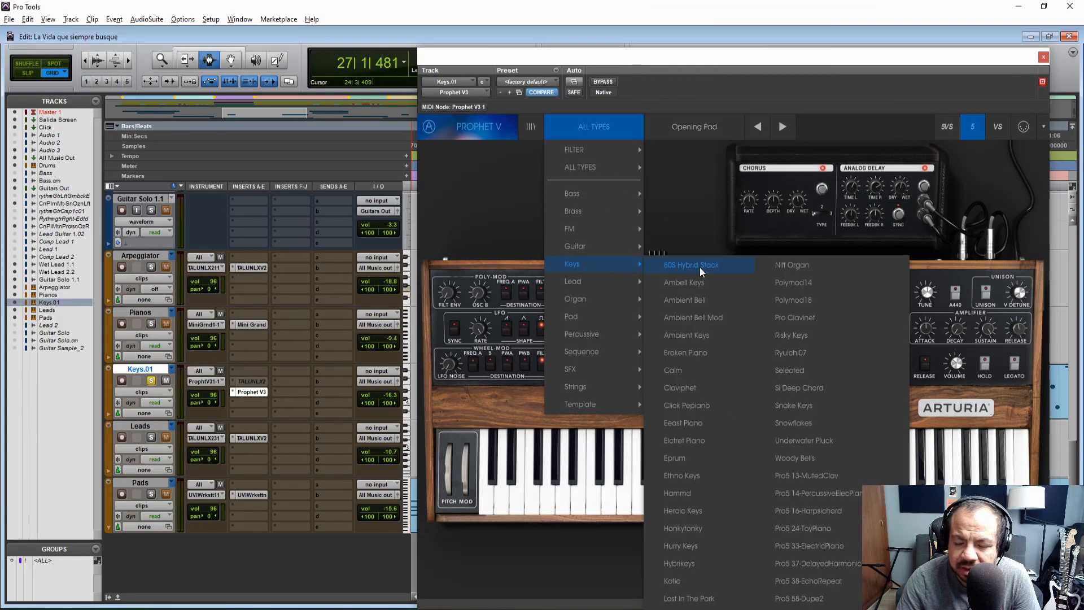
{"action": "left_click", "coordinate": [692, 422]}
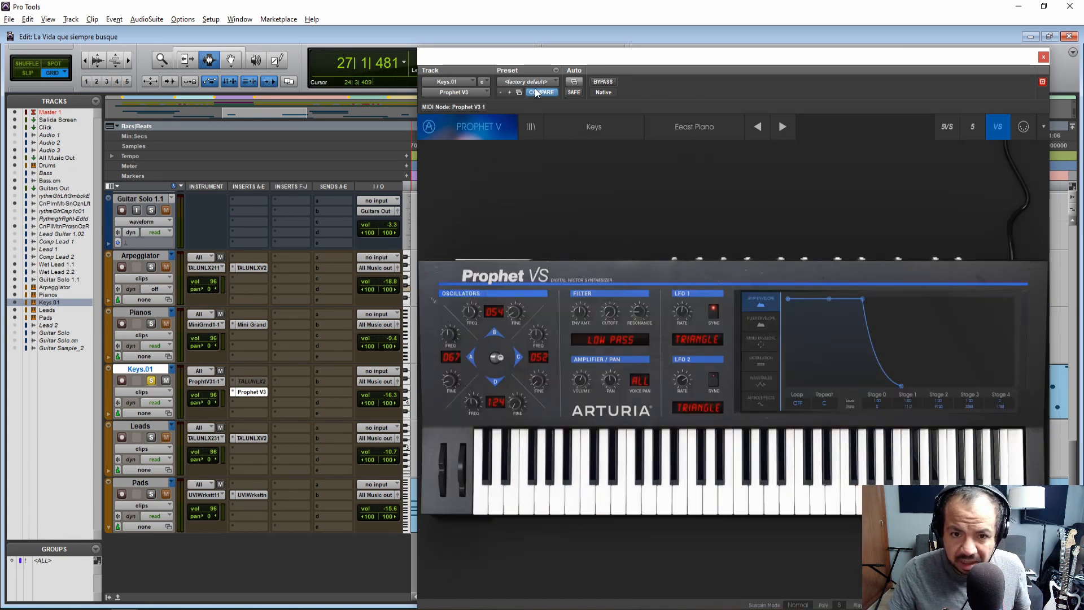
Move the Prophet V3 window aside and play the Keys.01-05 clip from 25|4|000 and from 25|3|000
{"action": "left_click_drag", "start_coordinate": [523, 48], "coordinate": [655, 38]}
{"action": "left_click", "coordinate": [456, 384]}
{"action": "key", "text": "space"}
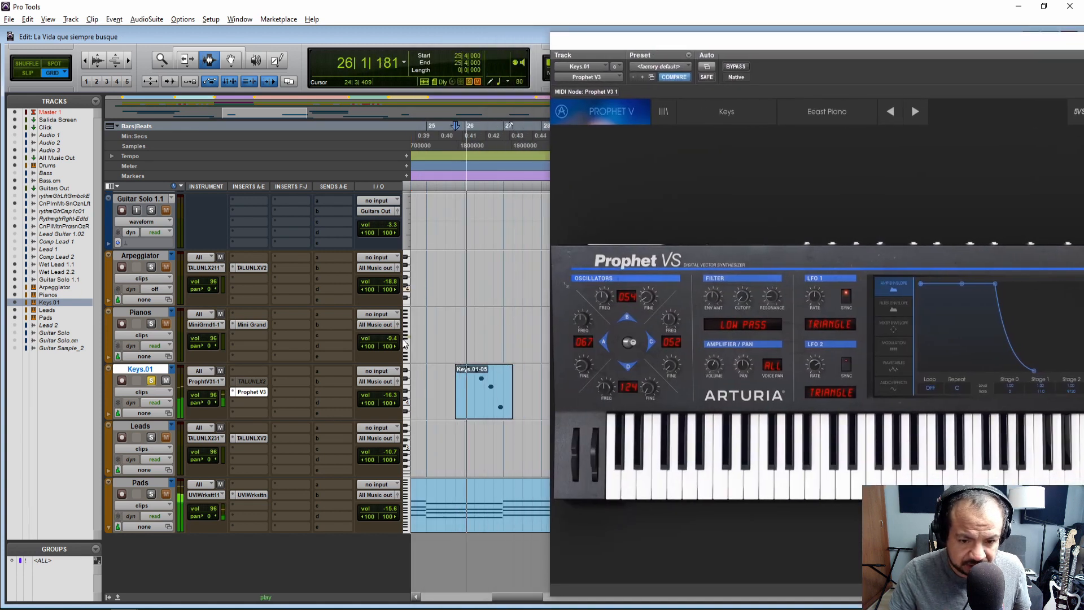
{"action": "key", "text": "space"}
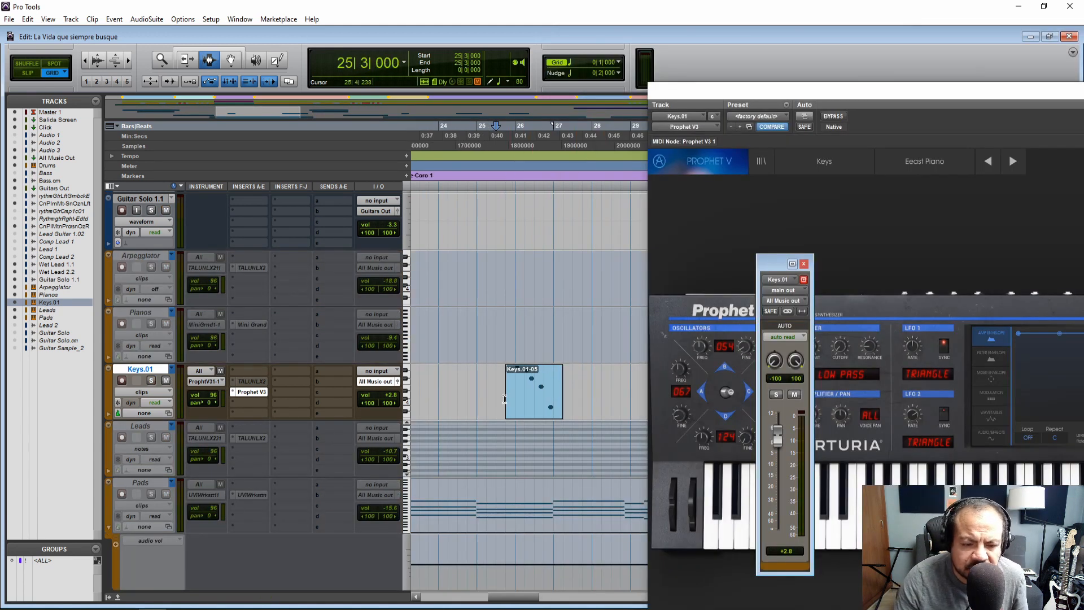
{"action": "key", "text": "space"}
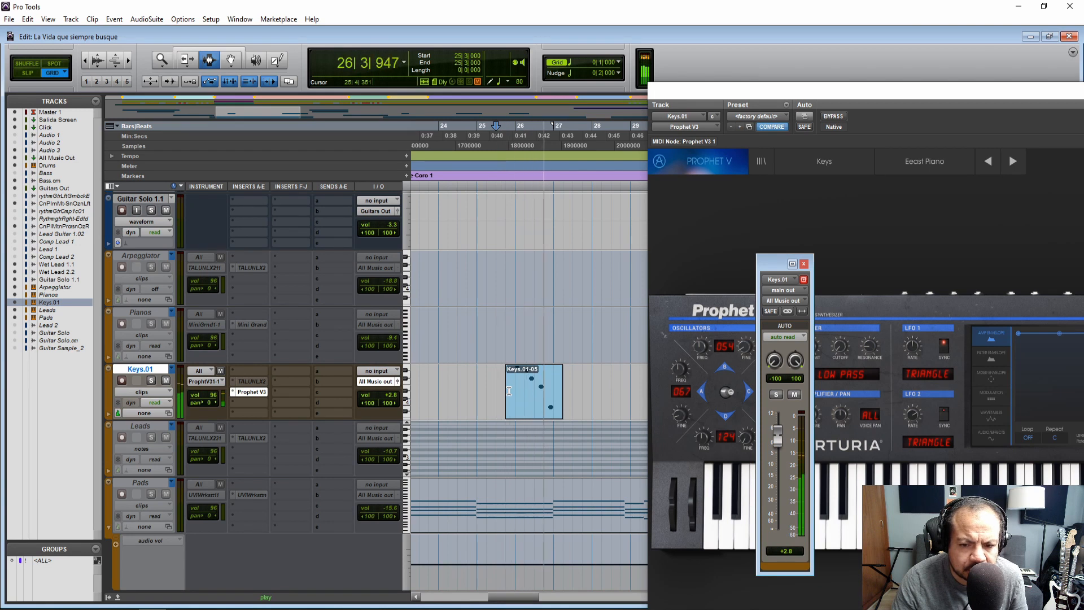
{"action": "key", "text": "space"}
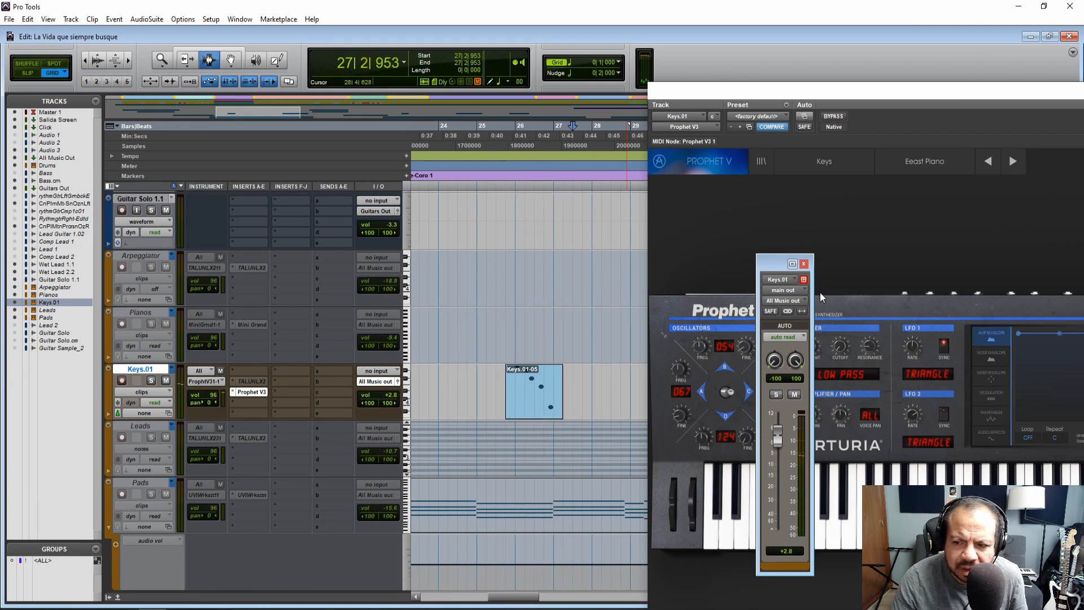
Close the Keys.01 output and Prophet V3 windows and consult the electric piano list in the sound notes document
{"action": "left_click", "coordinate": [803, 264]}
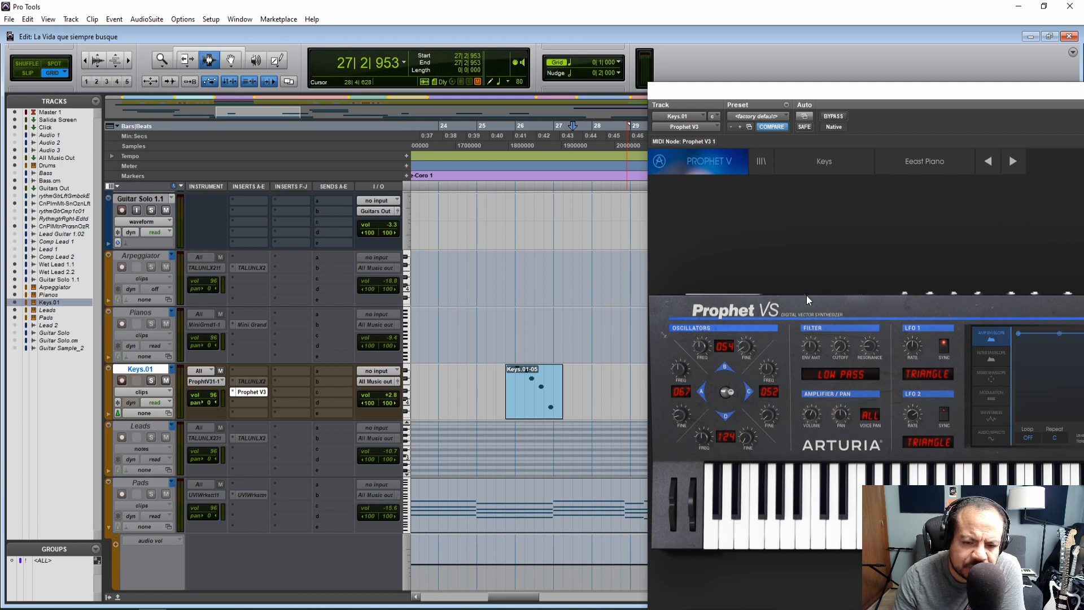
{"action": "left_click_drag", "start_coordinate": [732, 93], "coordinate": [432, 84]}
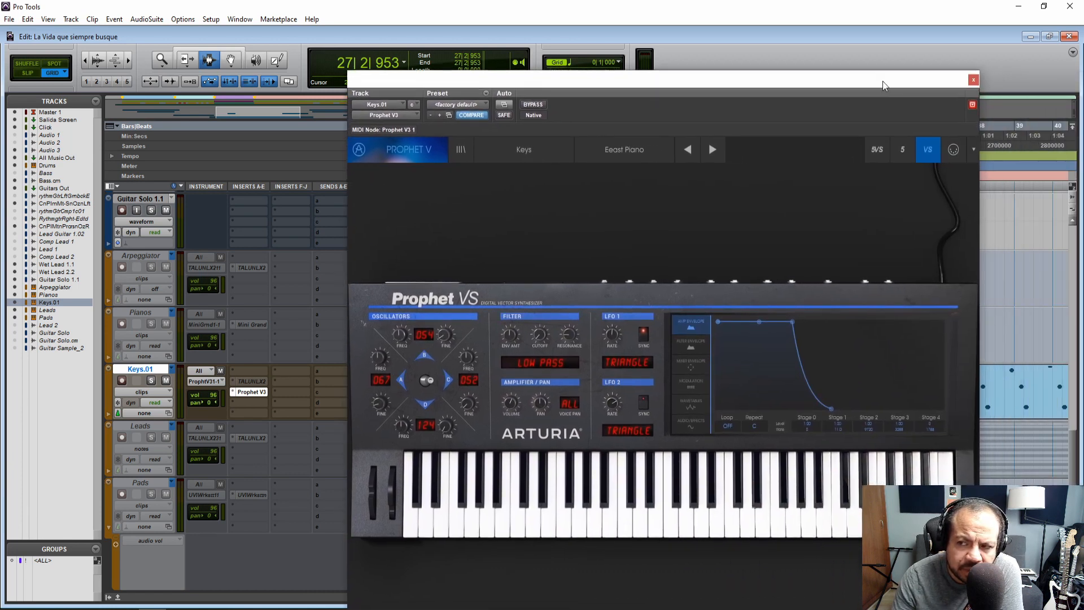
{"action": "left_click", "coordinate": [974, 80]}
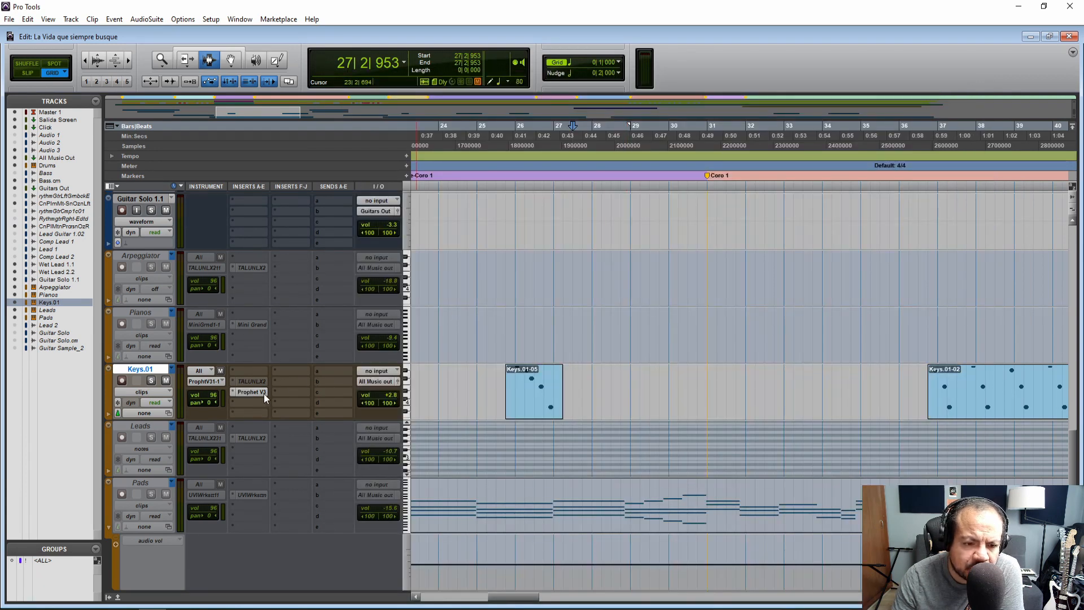
{"action": "key", "text": "alt+Tab"}
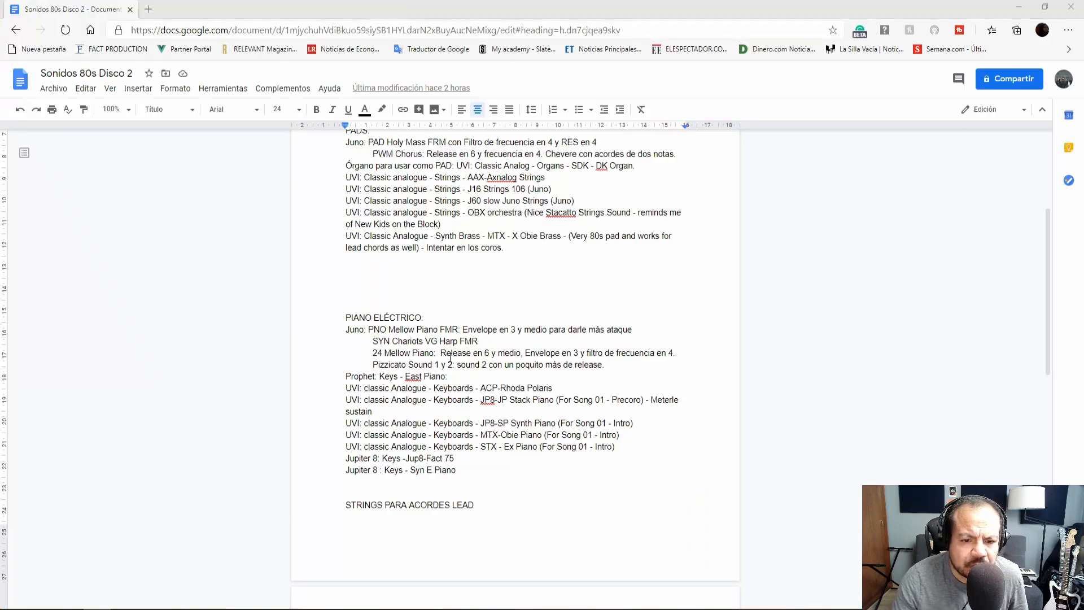
{"action": "key", "text": "alt+Tab"}
Insert UVIWorkstation on the Keys.01 track and load ACP-Rhoda Polaris from Synth Anthology II's Classic Analog keyboards
{"action": "left_click", "coordinate": [252, 405]}
{"action": "mouse_move", "coordinate": [286, 422]}
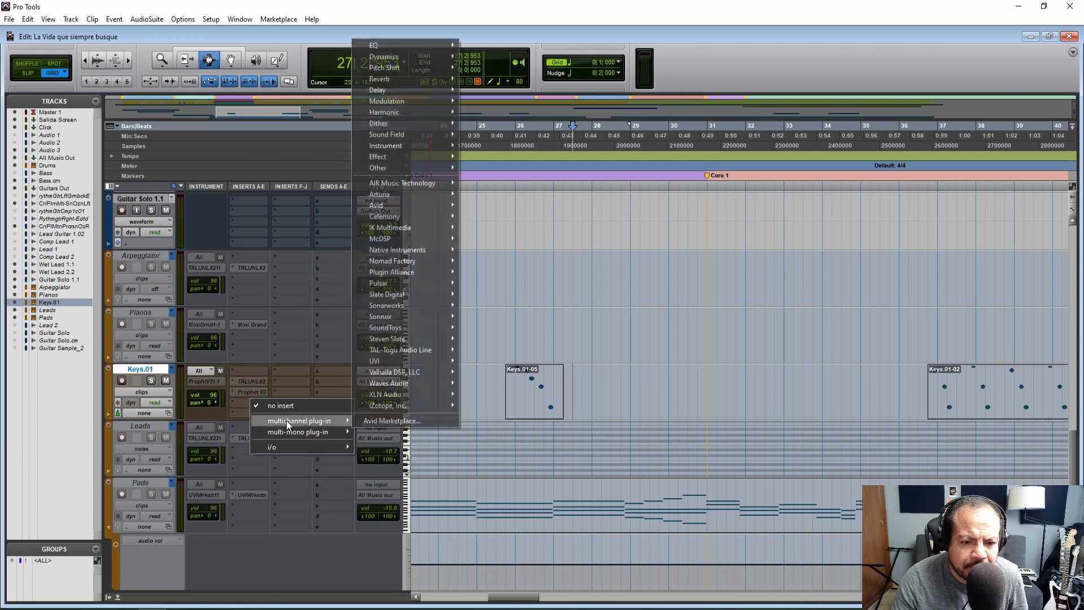
{"action": "left_click", "coordinate": [677, 190]}
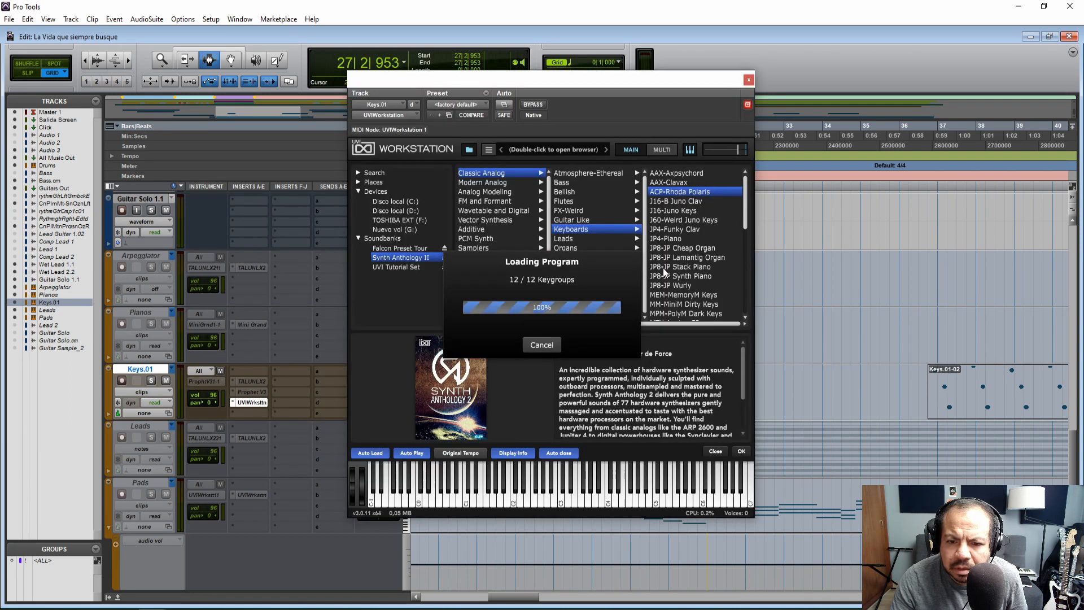
{"action": "left_click", "coordinate": [748, 81]}
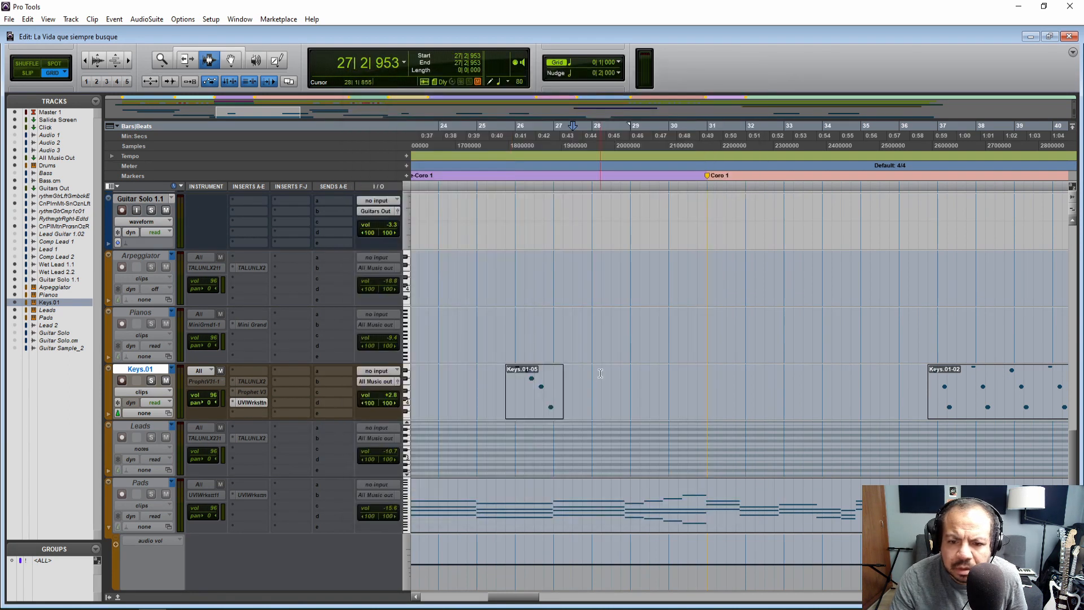
Route the Keys.01 MIDI output to UVIWorkstation 1 and play the Keys.01-05 clip from 25|4|000
{"action": "left_click", "coordinate": [210, 381]}
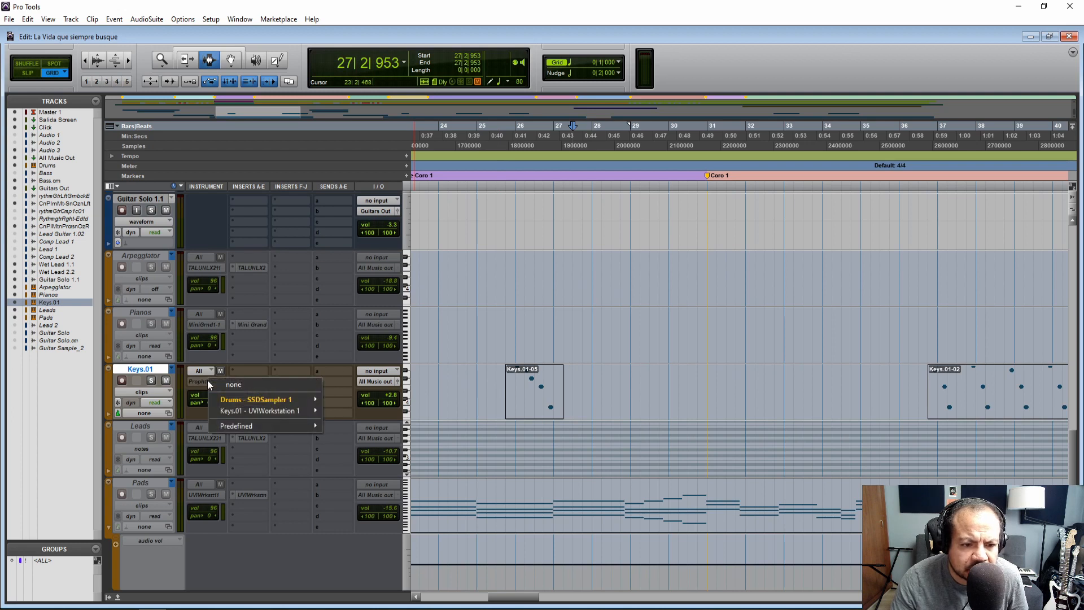
{"action": "mouse_move", "coordinate": [254, 409]}
{"action": "left_click", "coordinate": [344, 407]}
{"action": "left_click", "coordinate": [509, 402]}
{"action": "key", "text": "space"}
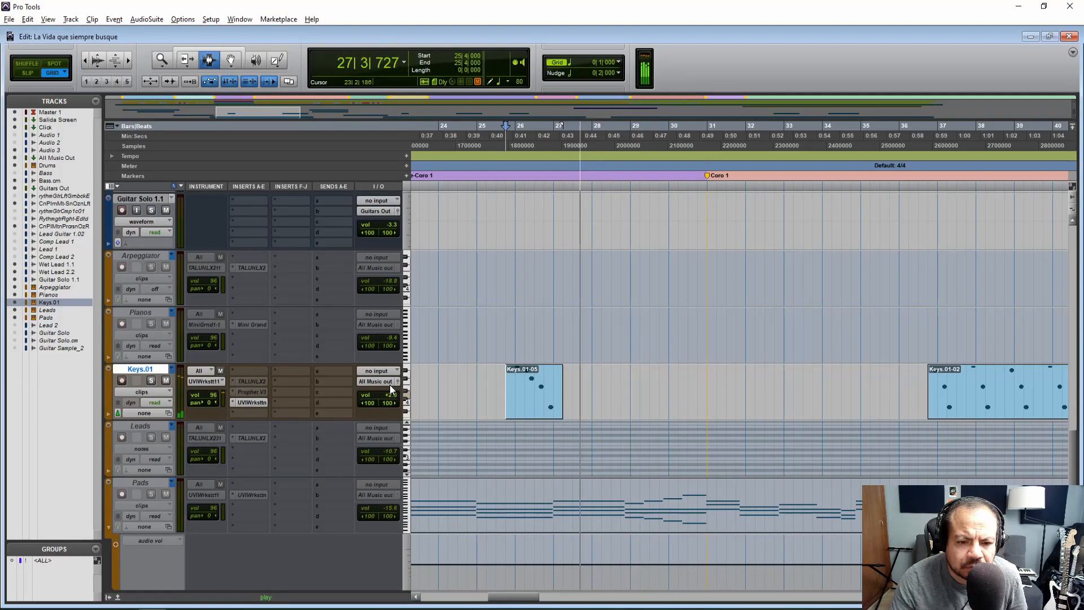
{"action": "key", "text": "space"}
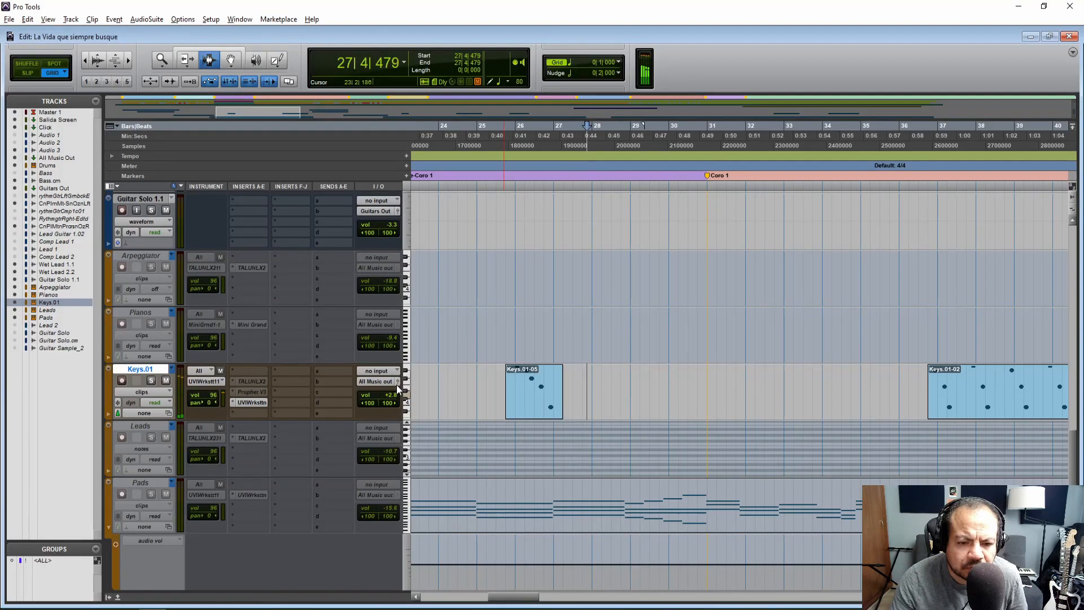
Set the Keys.01 track volume to -5.4 dB while playing the Keys.01-05 clip
{"action": "left_click", "coordinate": [398, 384]}
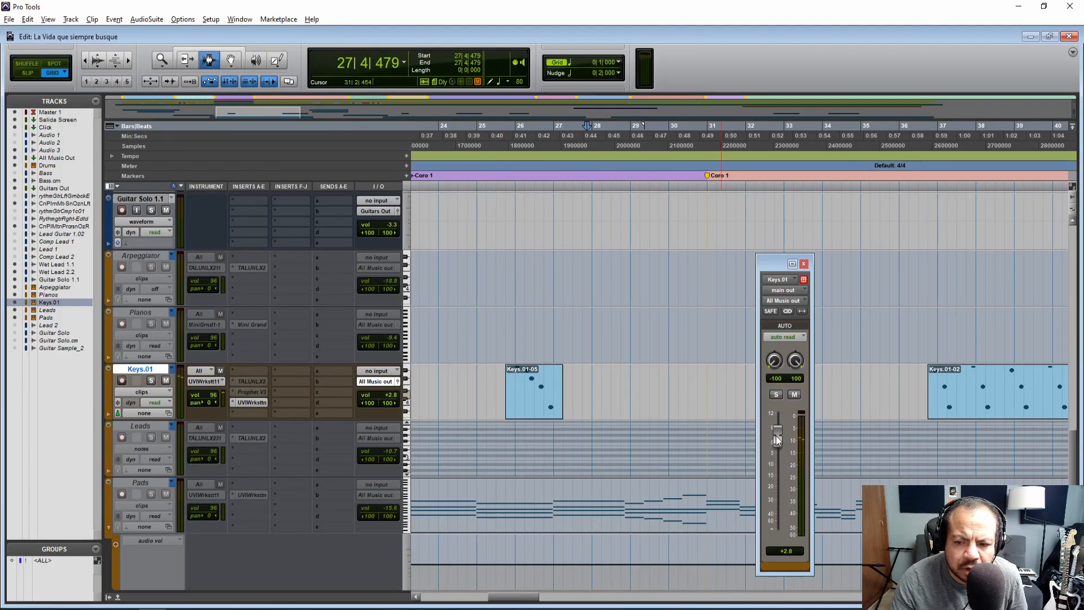
{"action": "left_click", "coordinate": [505, 407]}
{"action": "key", "text": "space"}
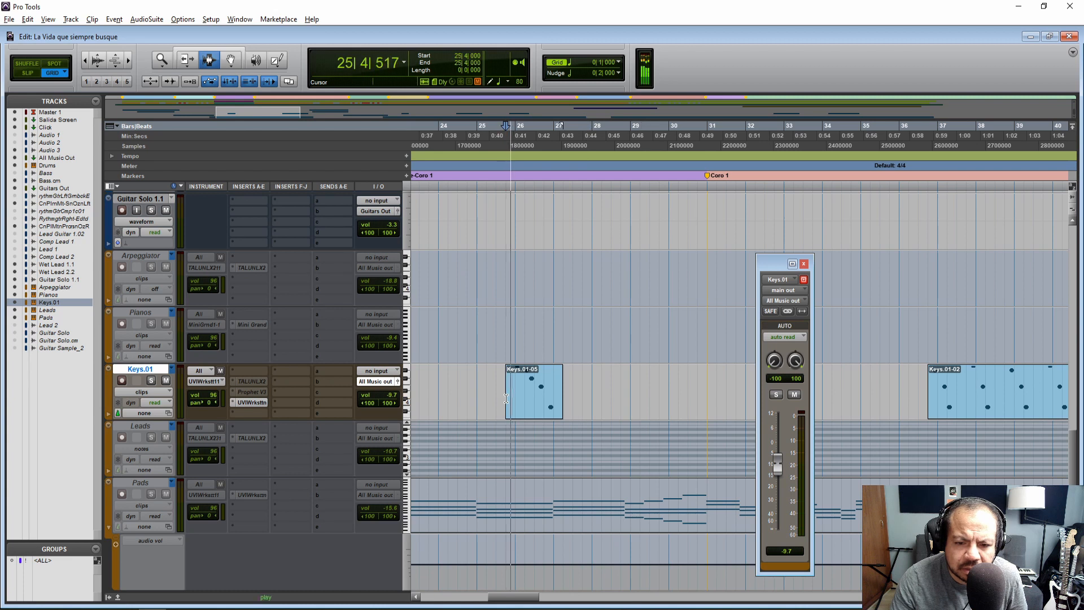
{"action": "left_click_drag", "start_coordinate": [778, 467], "coordinate": [778, 455]}
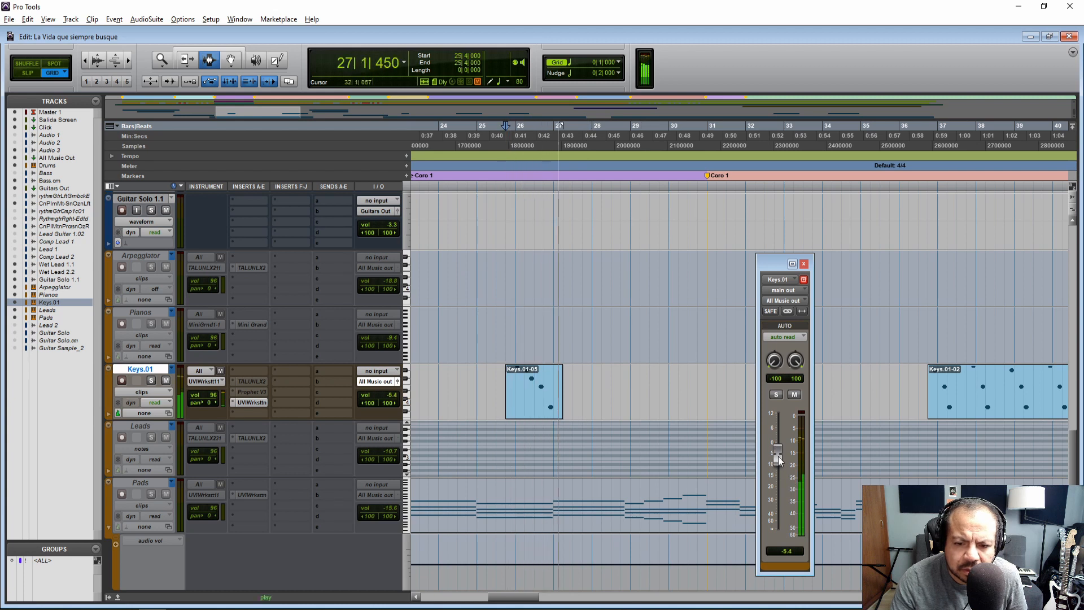
{"action": "left_click", "coordinate": [804, 264]}
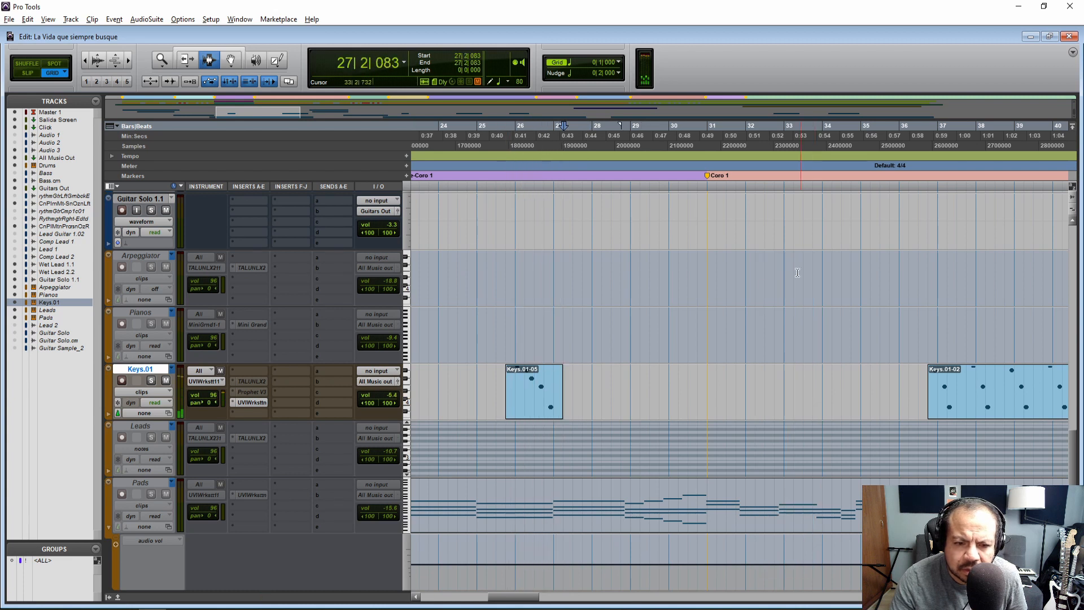
Raise the amp sustain and release and the filter sustain of the ACP-Rhoda Polaris sound while auditioning notes
{"action": "left_click", "coordinate": [252, 402]}
{"action": "left_click", "coordinate": [542, 486]}
{"action": "left_click_drag", "start_coordinate": [616, 500], "coordinate": [640, 499]}
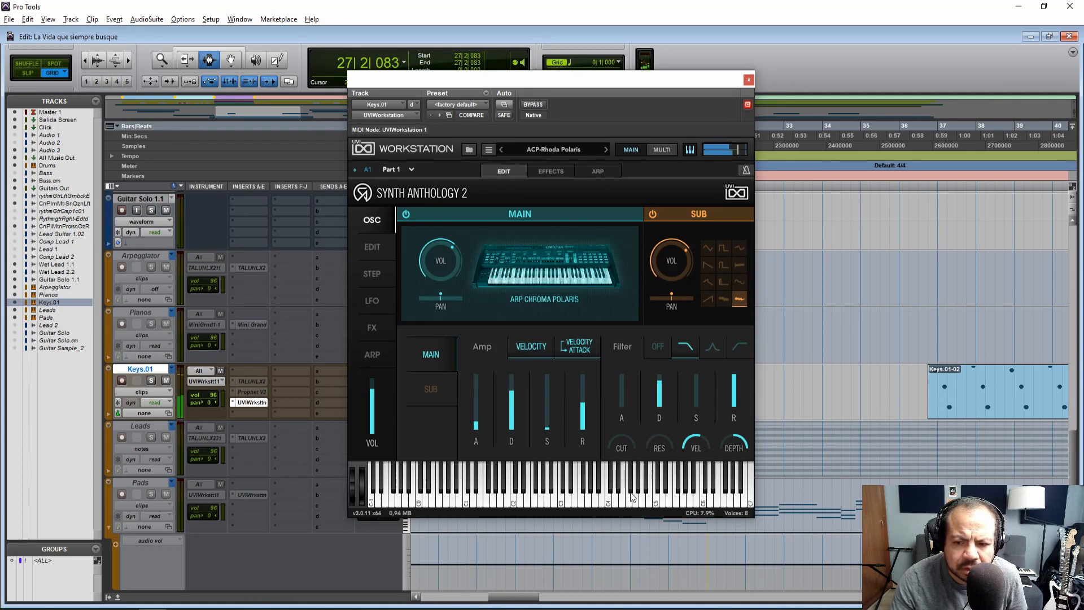
{"action": "mouse_move", "coordinate": [696, 404]}
{"action": "left_click_drag", "start_coordinate": [612, 505], "coordinate": [553, 501]}
{"action": "left_click_drag", "start_coordinate": [578, 409], "coordinate": [582, 388]}
{"action": "left_click_drag", "start_coordinate": [582, 502], "coordinate": [554, 503]}
{"action": "left_click_drag", "start_coordinate": [548, 432], "coordinate": [548, 406]}
{"action": "left_click_drag", "start_coordinate": [659, 496], "coordinate": [583, 502]}
{"action": "left_click", "coordinate": [748, 80]}
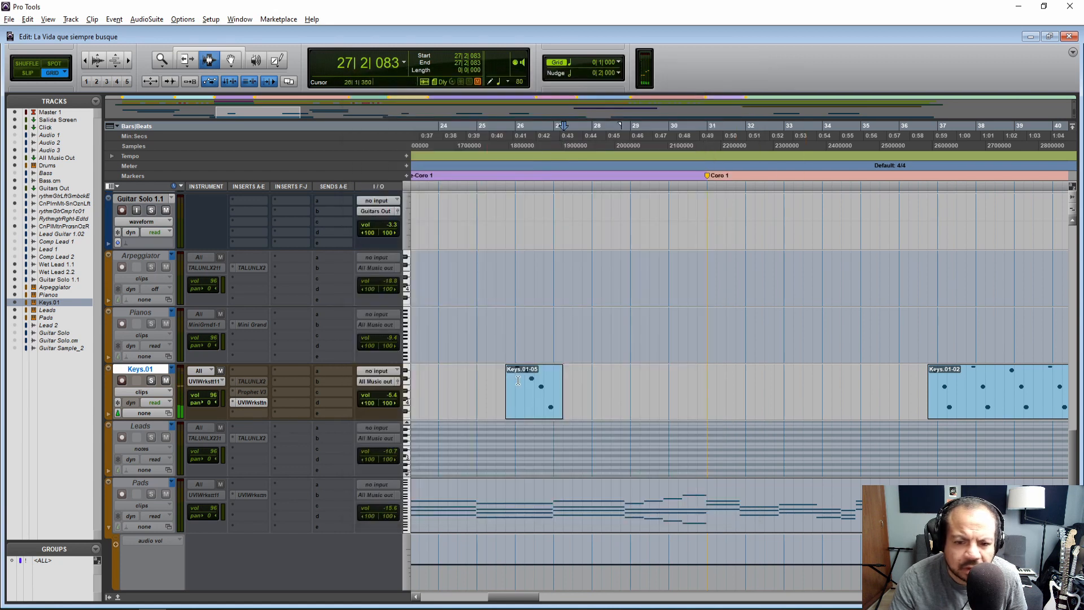
Play the Keys.01-05 clip from 25|4|000 with the adjusted ACP-Rhoda Polaris sound
{"action": "left_click", "coordinate": [501, 385]}
{"action": "key", "text": "space"}
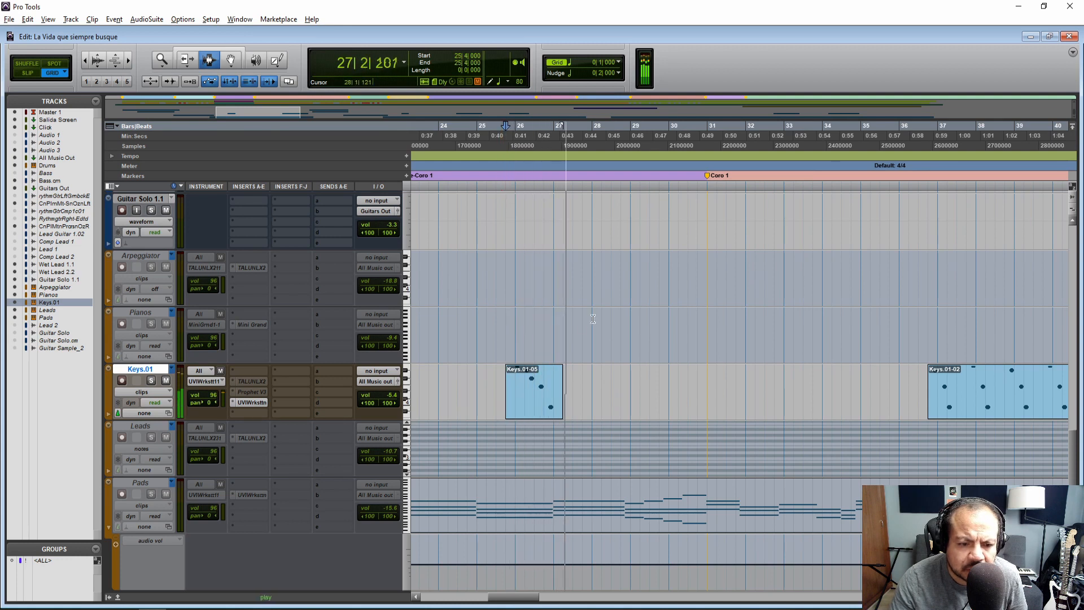
{"action": "key", "text": "space"}
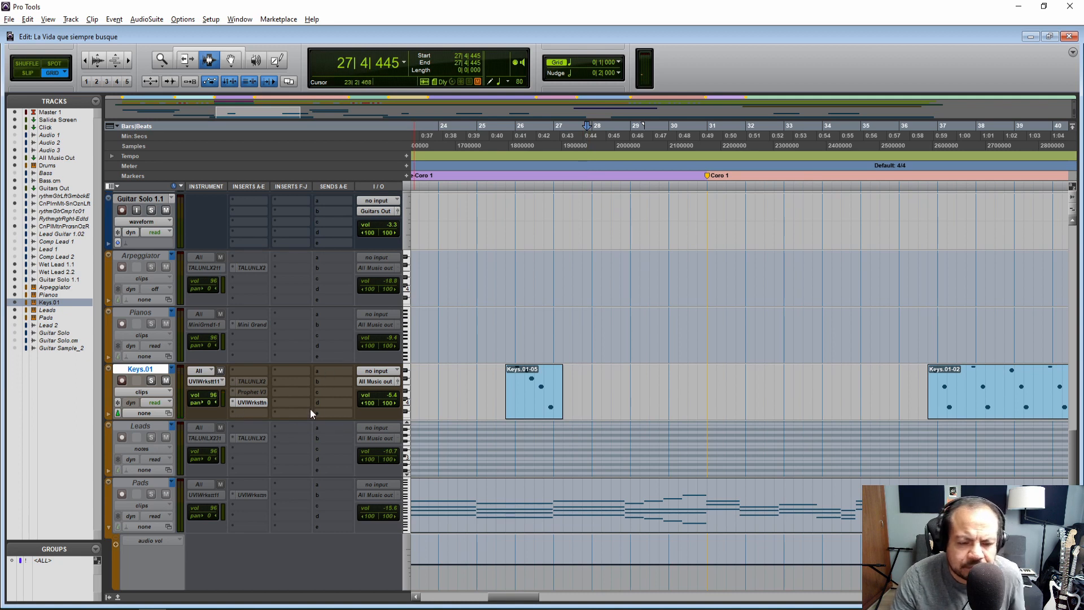
Check the sound notes, load the JP8-JP Stack Piano program in UVIWorkstation, and raise its amp sustain and release
{"action": "key", "text": "alt+Tab"}
{"action": "key", "text": "alt+Tab"}
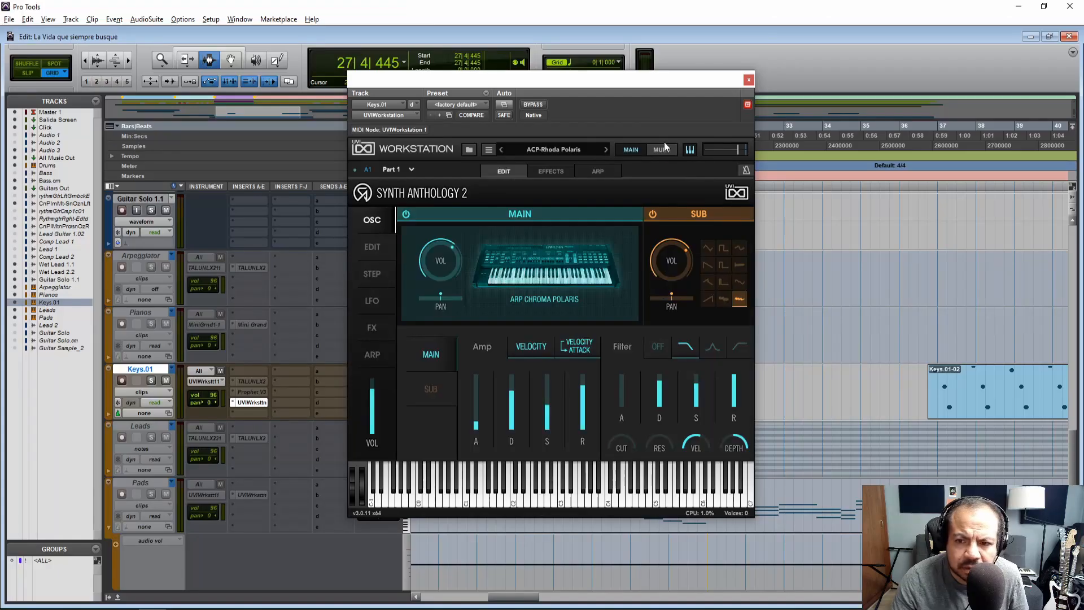
{"action": "left_click", "coordinate": [571, 148]}
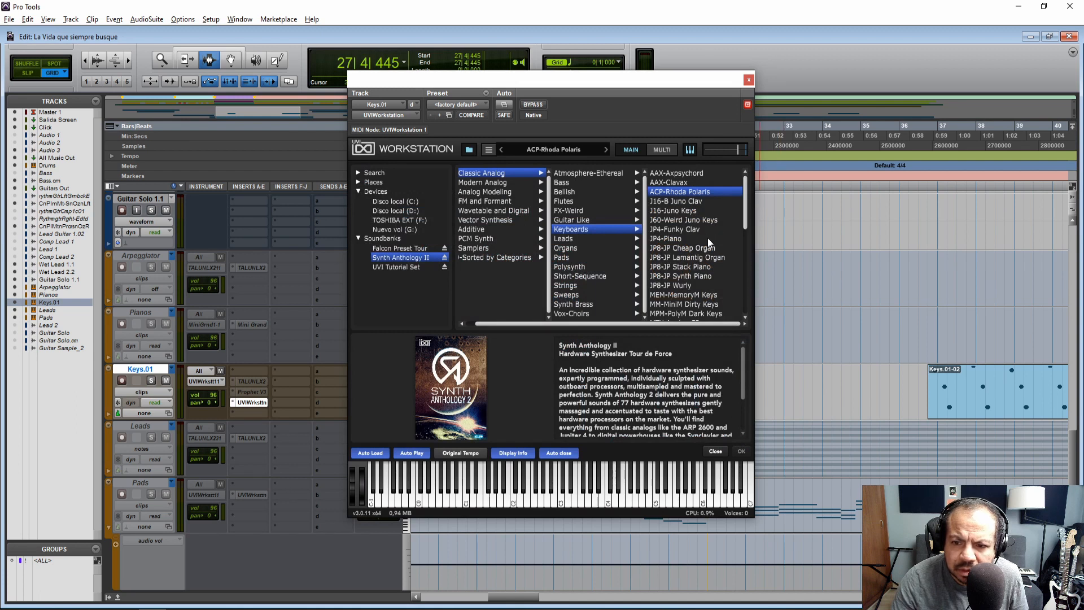
{"action": "left_click", "coordinate": [683, 266]}
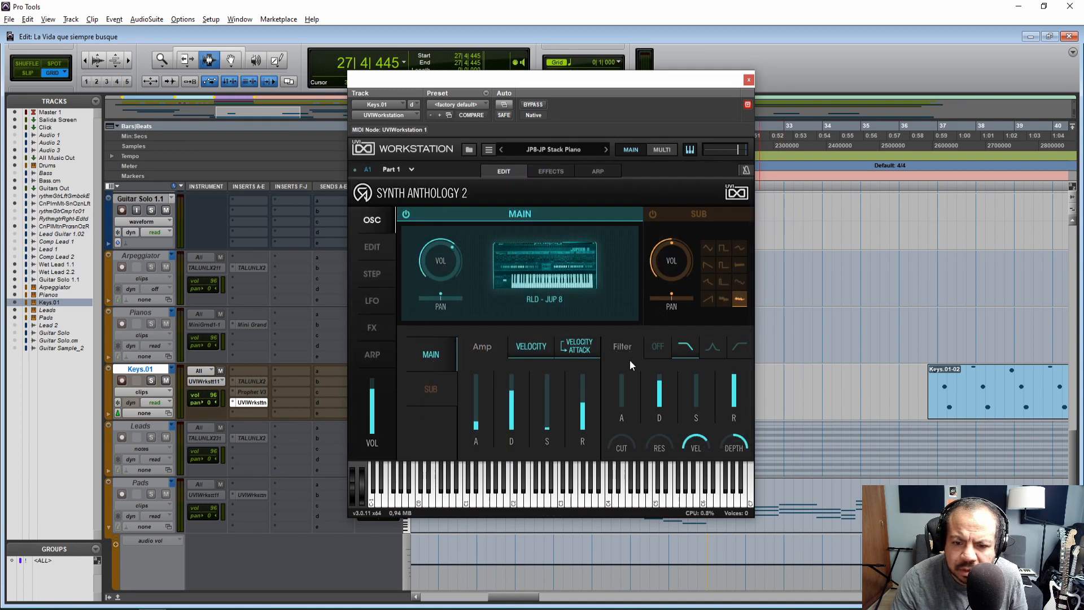
{"action": "mouse_move", "coordinate": [585, 411]}
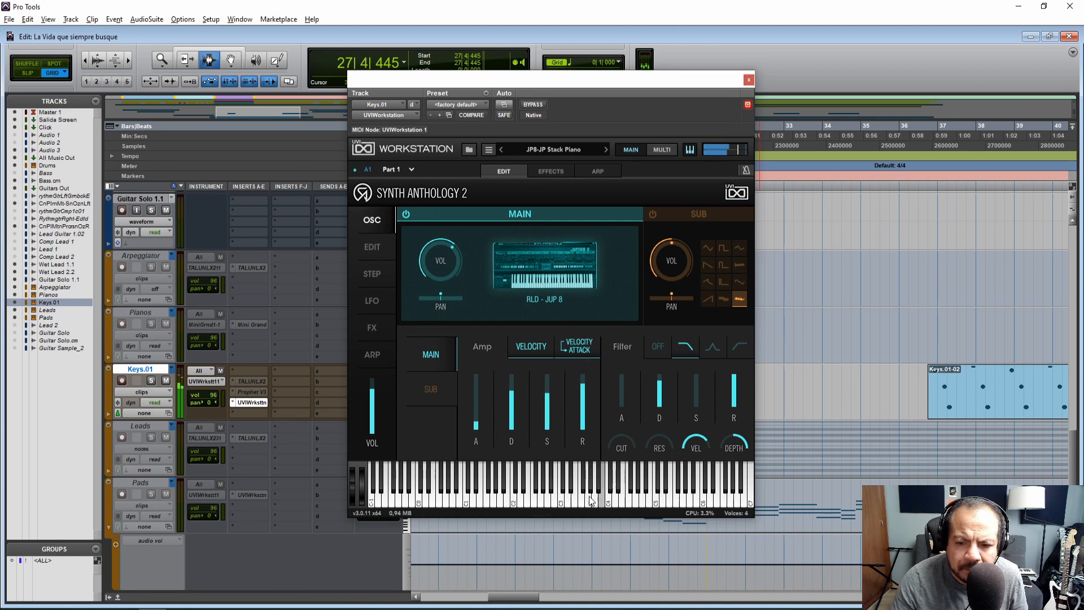
{"action": "left_click", "coordinate": [748, 80]}
Play the Keys.01-05 clip from 25|4|000 with the adjusted JP8-JP Stack Piano sound
{"action": "left_click", "coordinate": [506, 373]}
{"action": "key", "text": "space"}
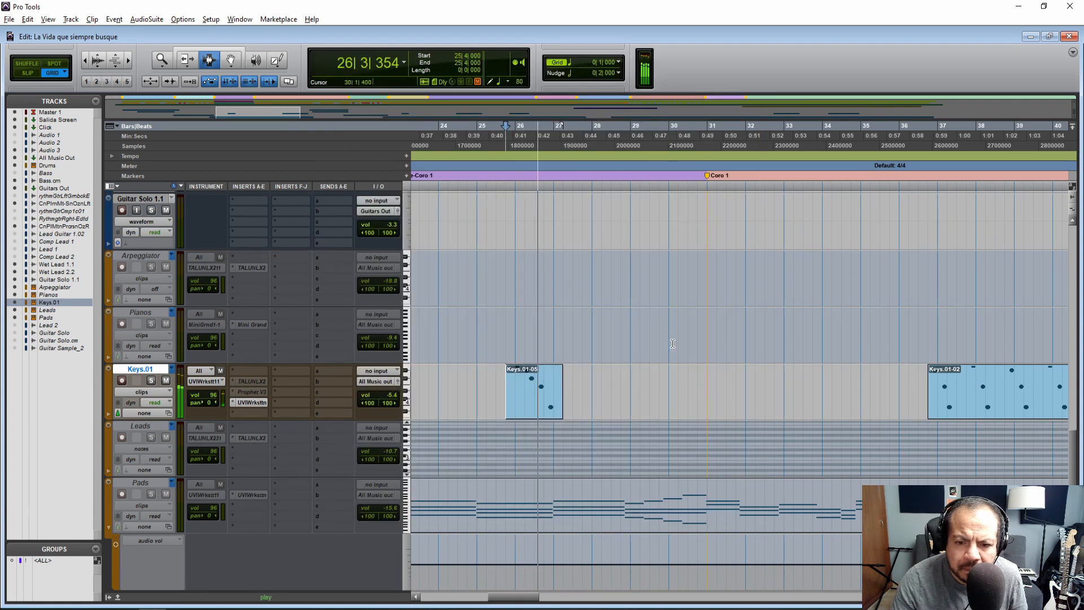
{"action": "key", "text": "space"}
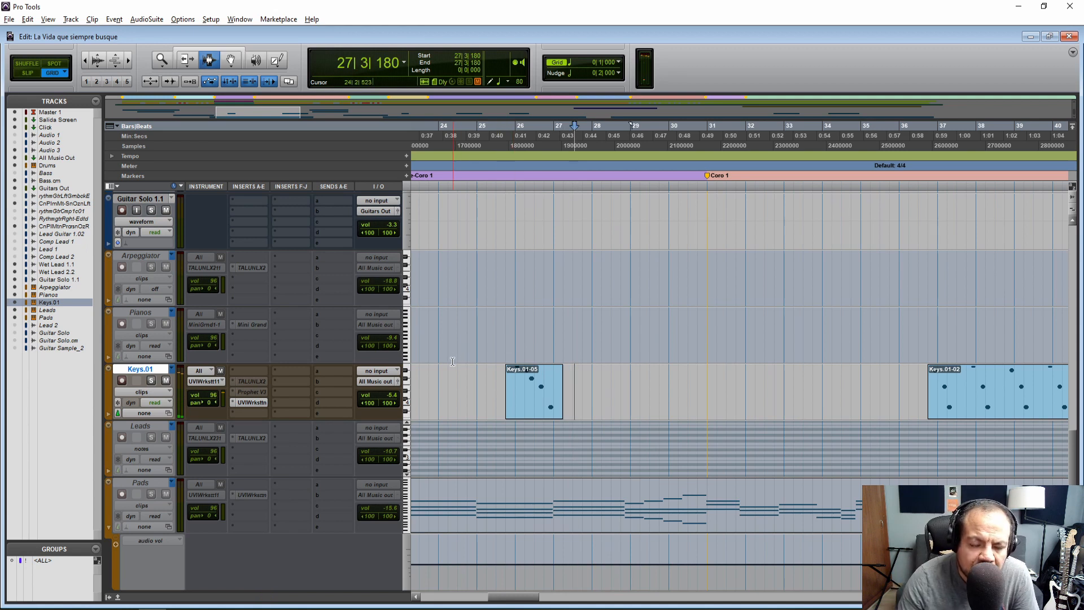
Lower the Keys.01 track volume to -9.9 dB and play the Keys.01-05 clip from 25|1|000
{"action": "left_click", "coordinate": [396, 386]}
{"action": "left_click_drag", "start_coordinate": [778, 452], "coordinate": [777, 460]}
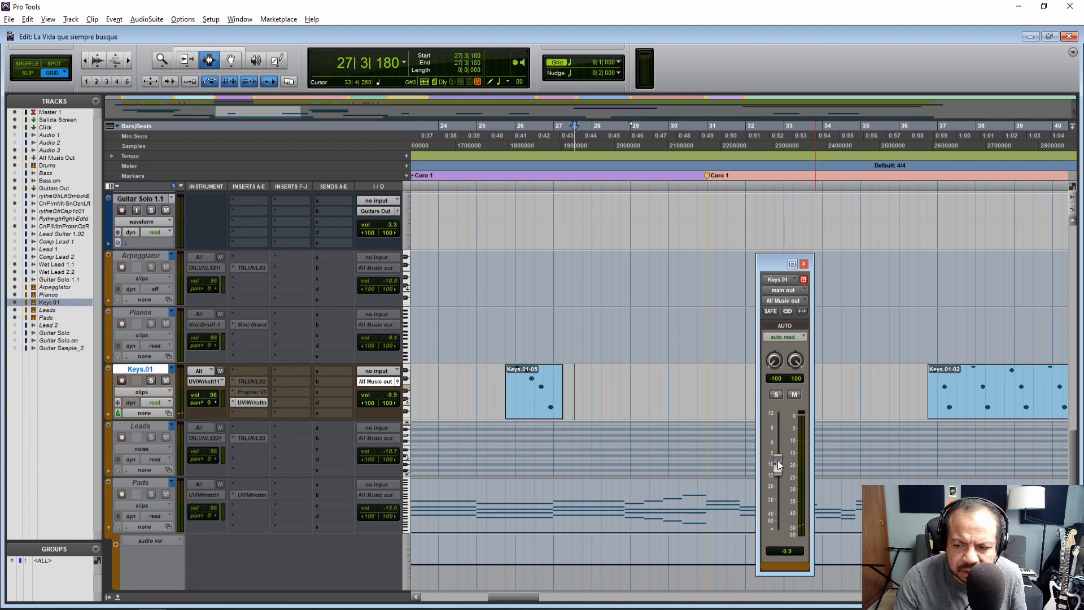
{"action": "left_click", "coordinate": [489, 372]}
{"action": "key", "text": "space"}
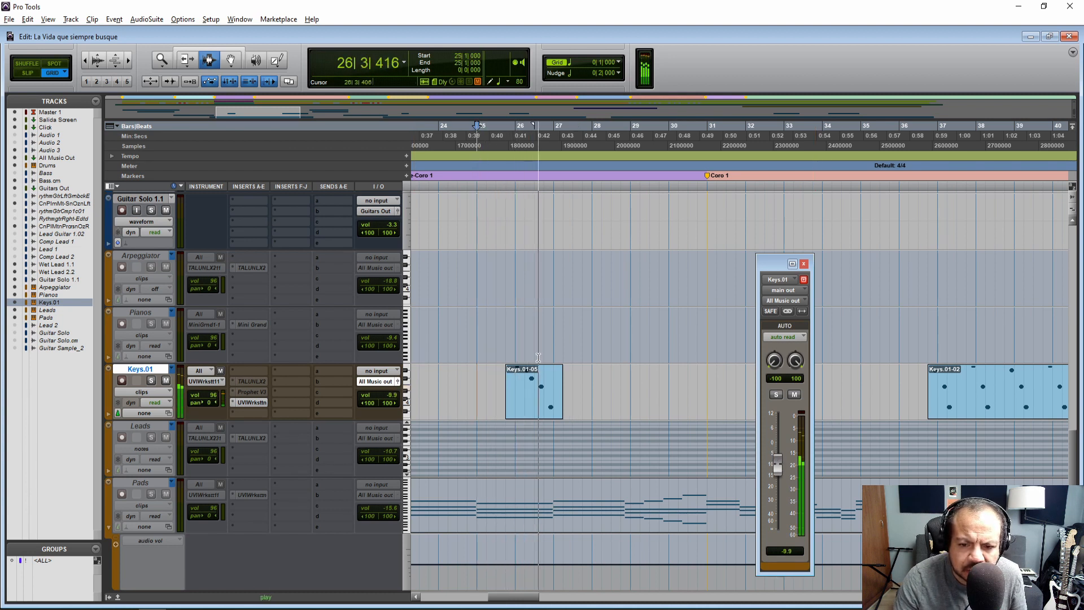
{"action": "key", "text": "space"}
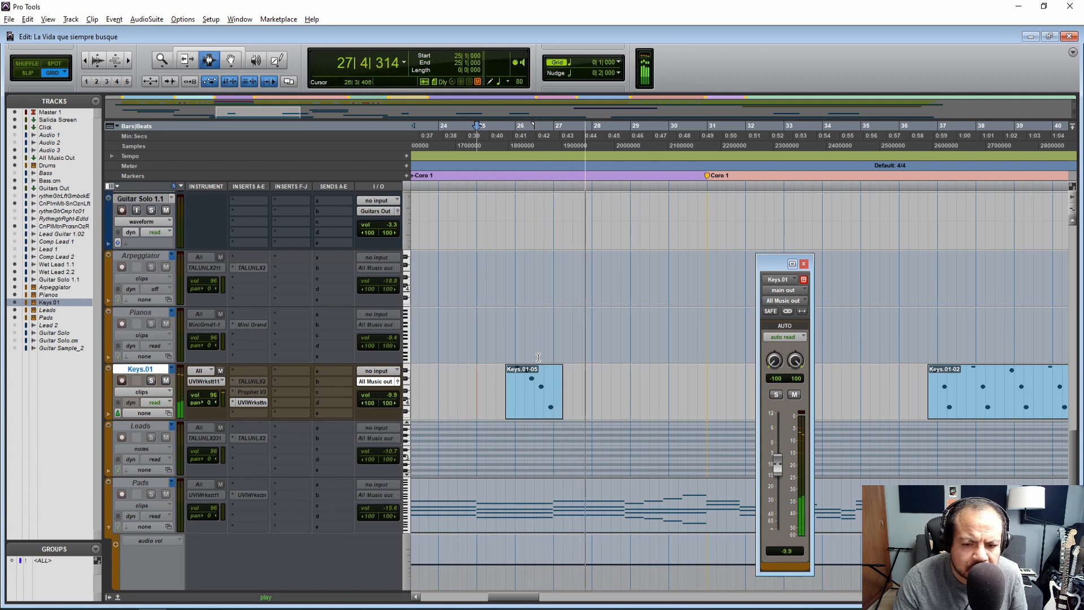
Switch Keys.01 from the UVIWorkstation insert to the TALUNLX2 insert and play the Keys.01-05 clip for comparison
{"action": "left_click", "coordinate": [803, 264]}
{"action": "right_click", "coordinate": [255, 402]}
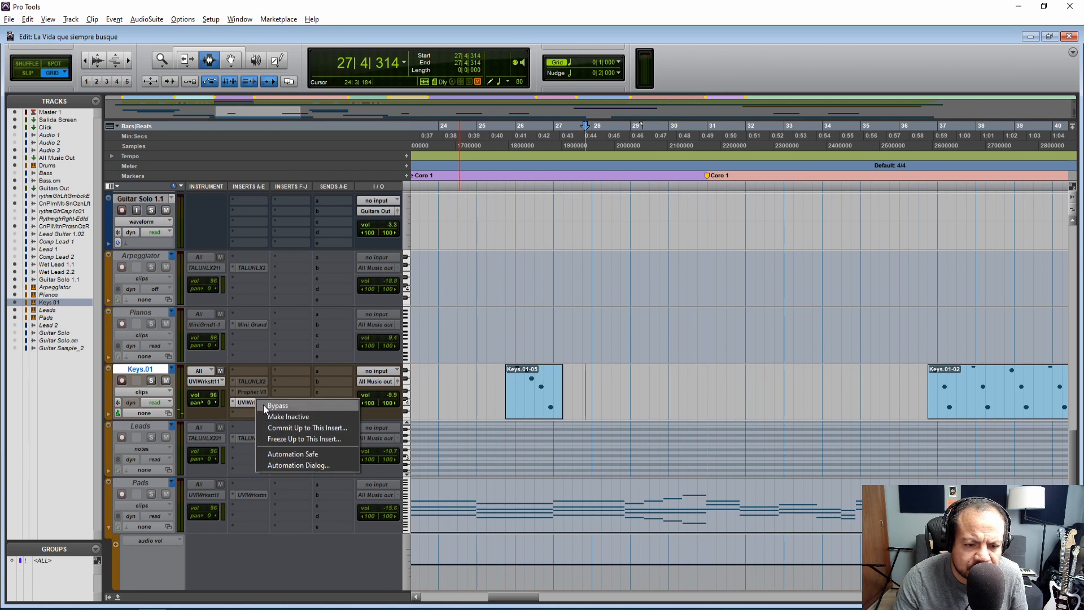
{"action": "left_click", "coordinate": [282, 415]}
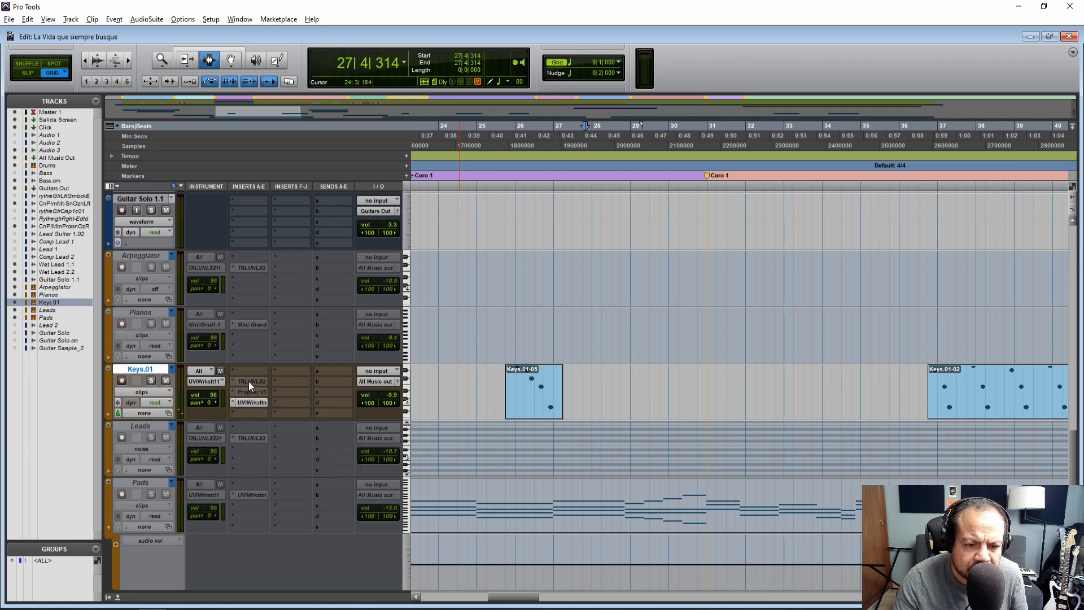
{"action": "left_click", "coordinate": [506, 388]}
{"action": "key", "text": "space"}
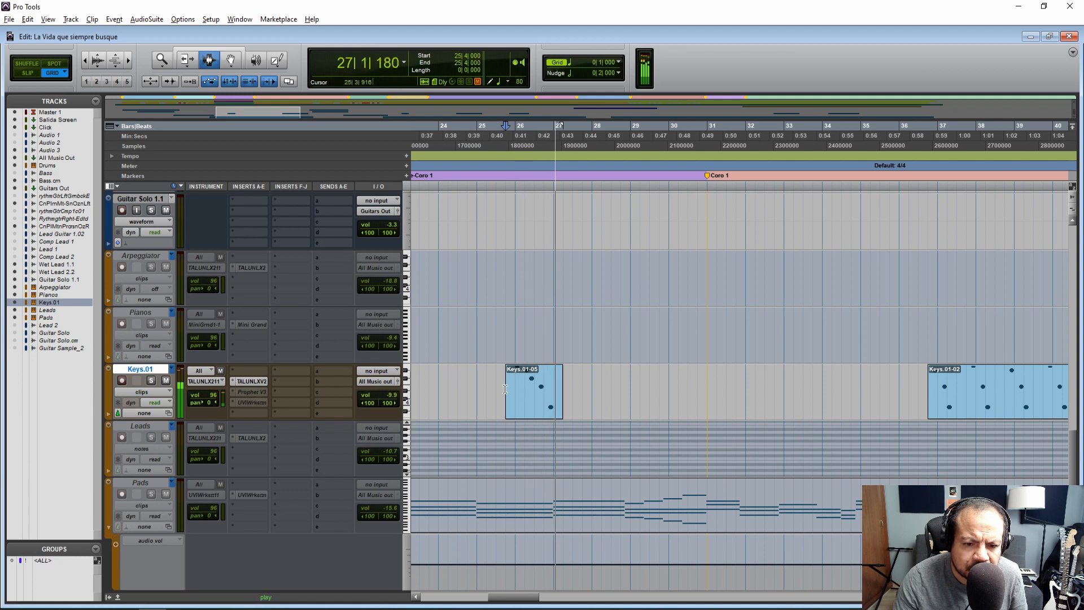
{"action": "key", "text": "space"}
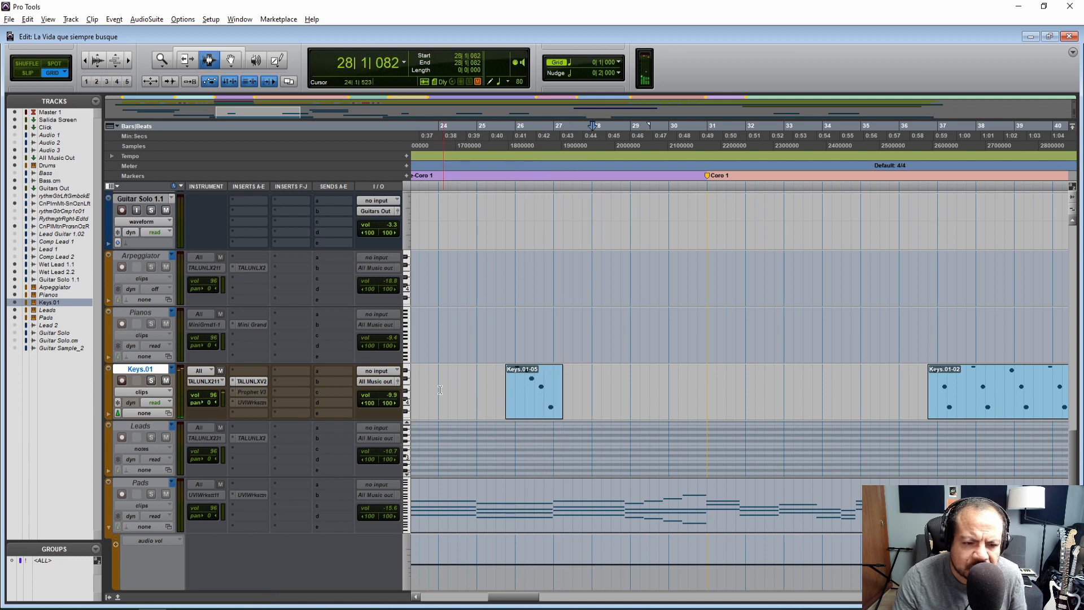
Make TALUNLX2 inactive, reactivate UVIWorkstation as the MIDI output of Keys.01, and play the Keys.01-05 clip from 25|4|000
{"action": "right_click", "coordinate": [243, 381]}
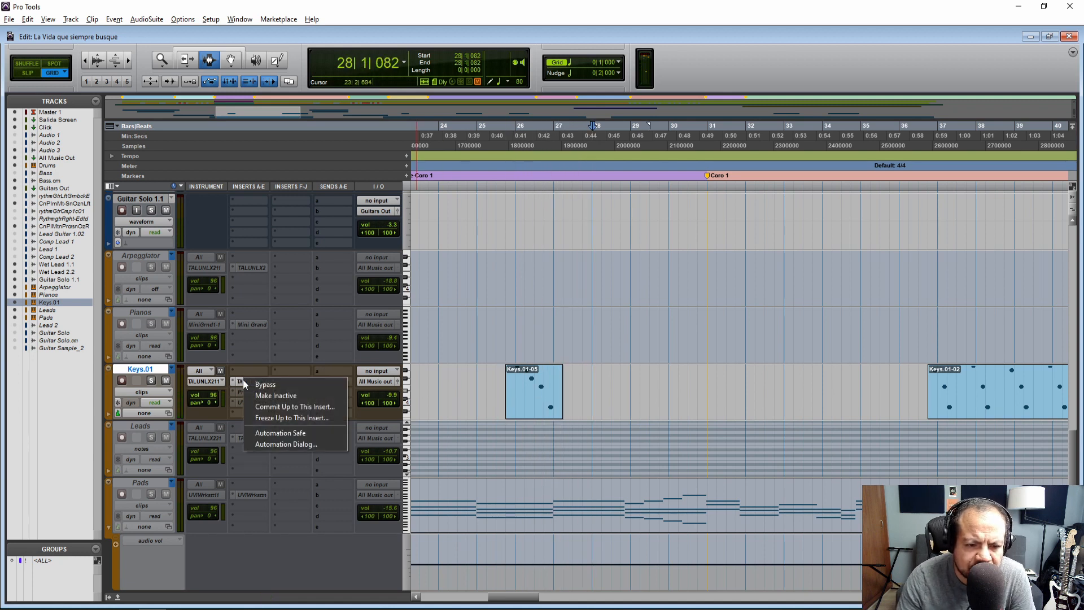
{"action": "left_click", "coordinate": [283, 396]}
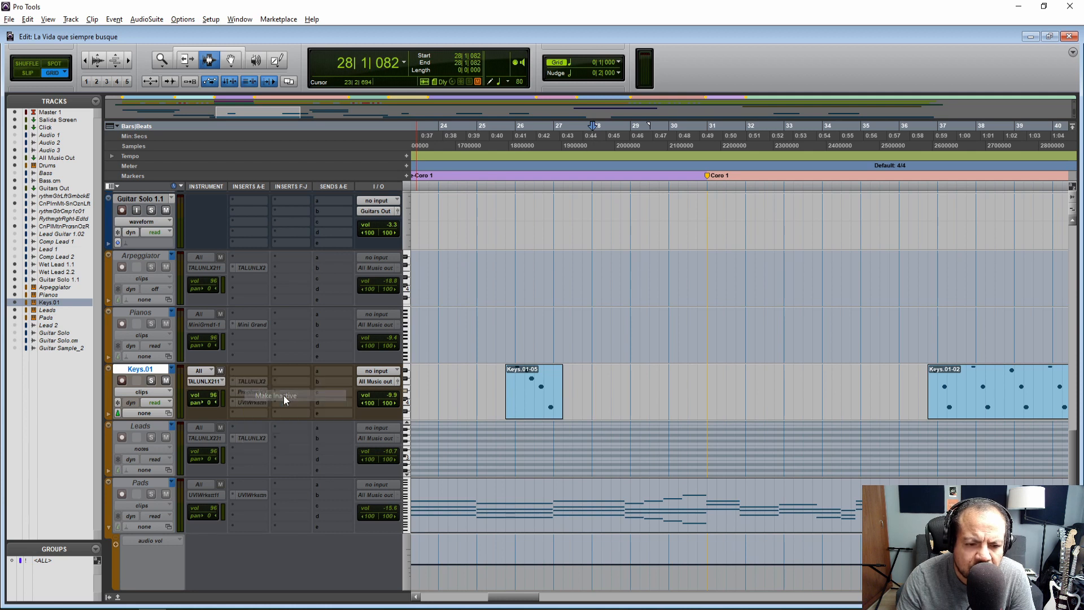
{"action": "right_click", "coordinate": [253, 401]}
{"action": "left_click", "coordinate": [285, 416]}
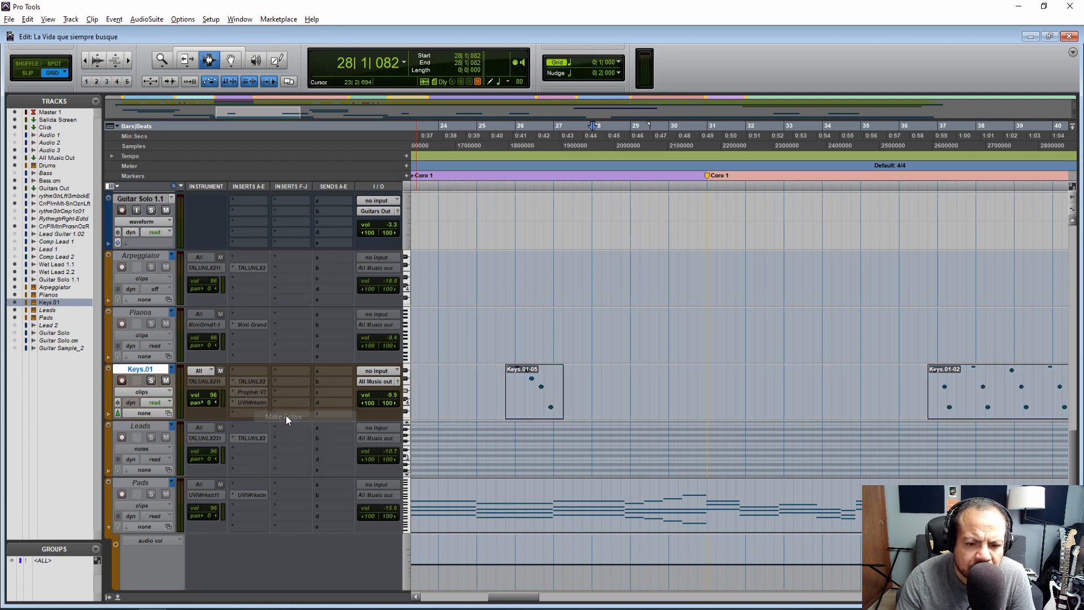
{"action": "left_click", "coordinate": [215, 381]}
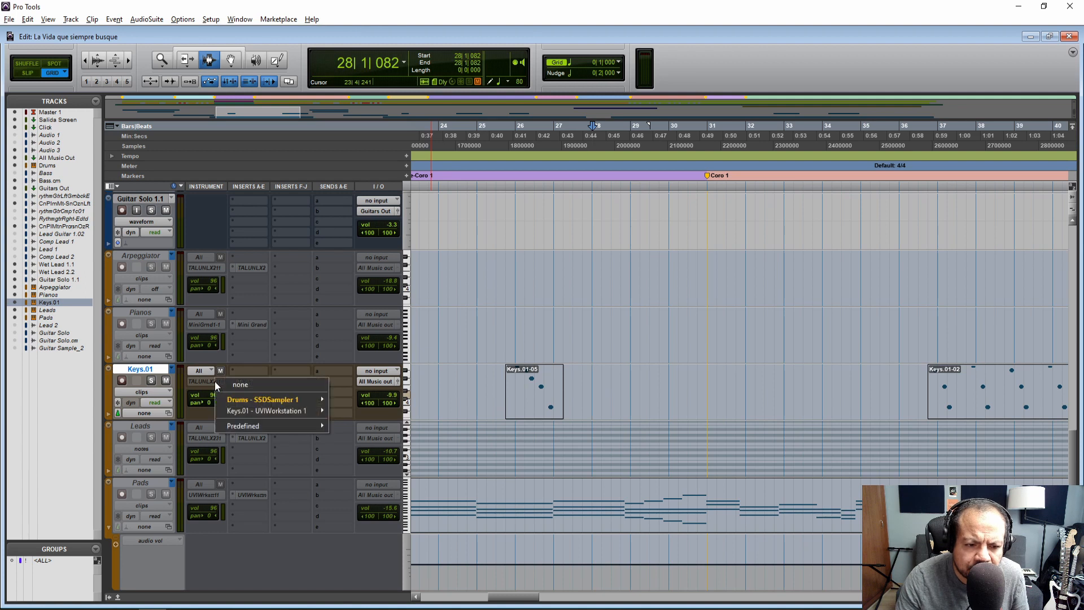
{"action": "mouse_move", "coordinate": [272, 411]}
{"action": "left_click", "coordinate": [506, 389]}
{"action": "key", "text": "space"}
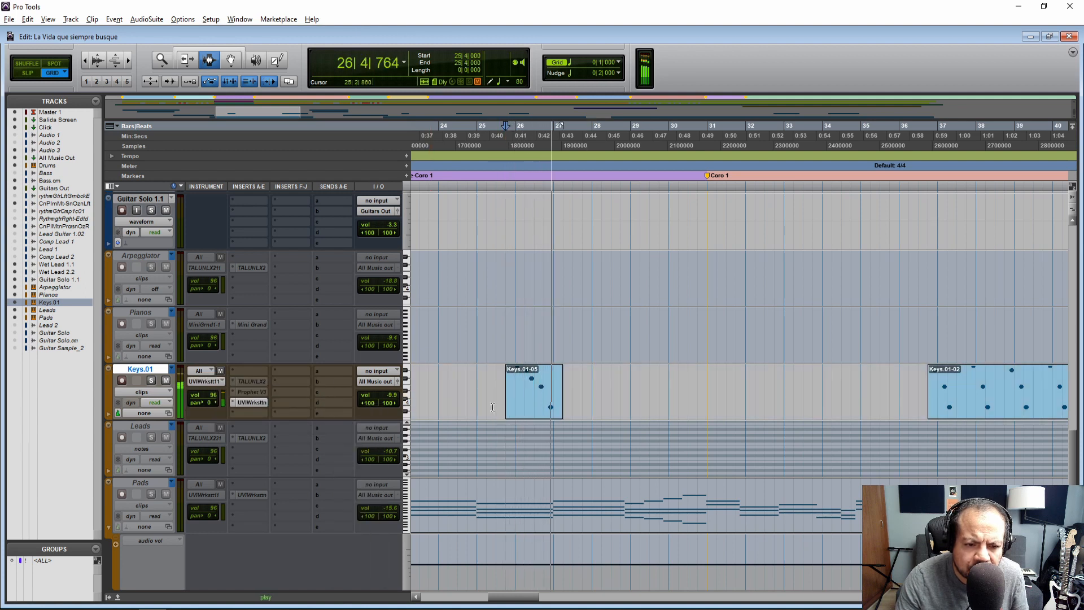
{"action": "key", "text": "space"}
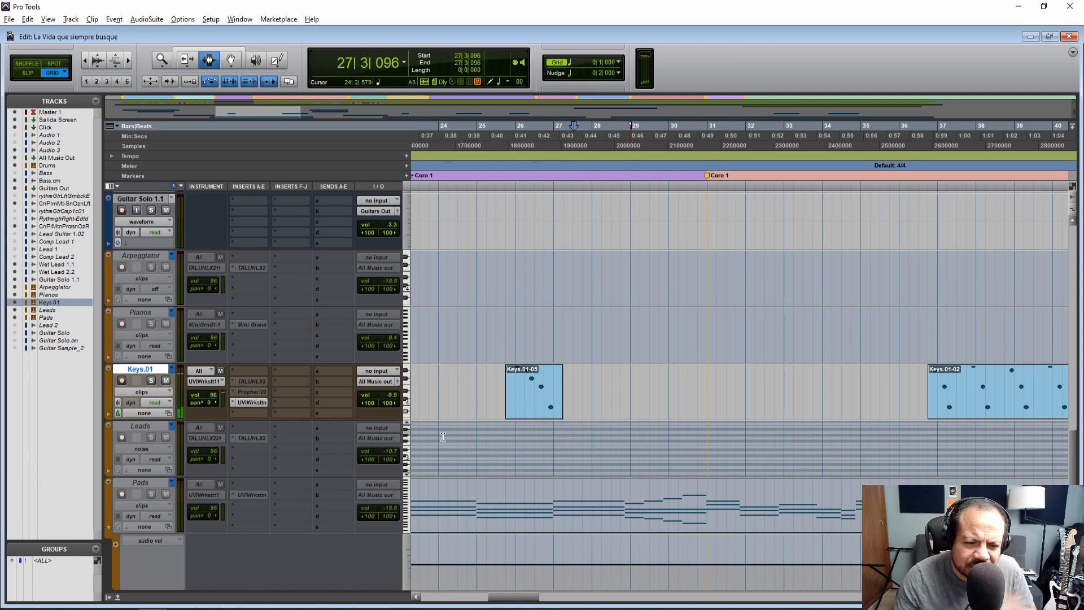
Check the sound notes, load the JP8-JP Synth Piano program in UVIWorkstation, and raise its amp sustain and release while auditioning notes
{"action": "left_click", "coordinate": [253, 402]}
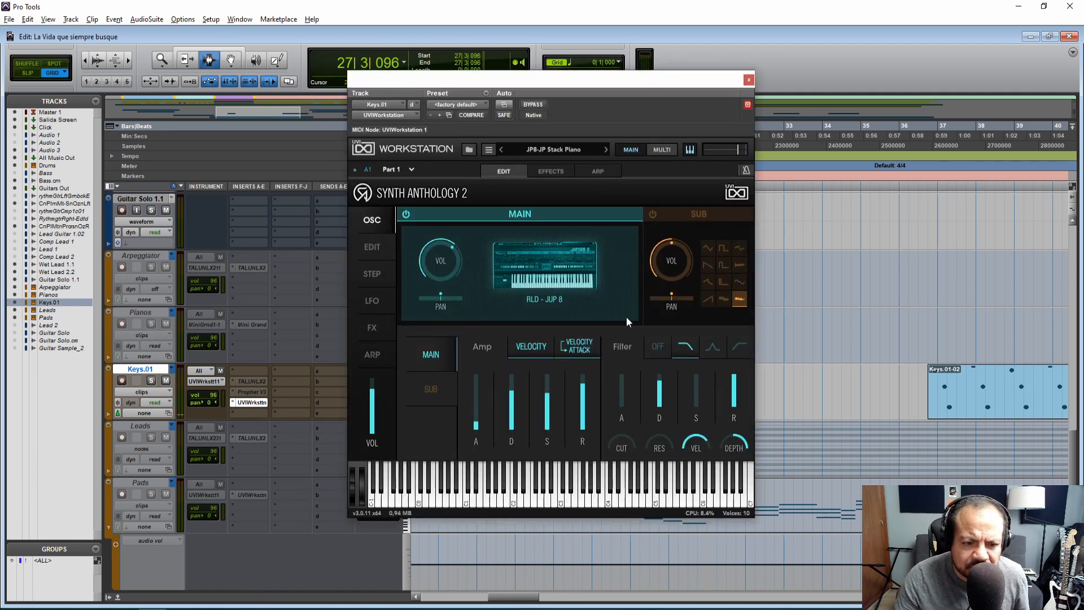
{"action": "left_click", "coordinate": [96, 597]}
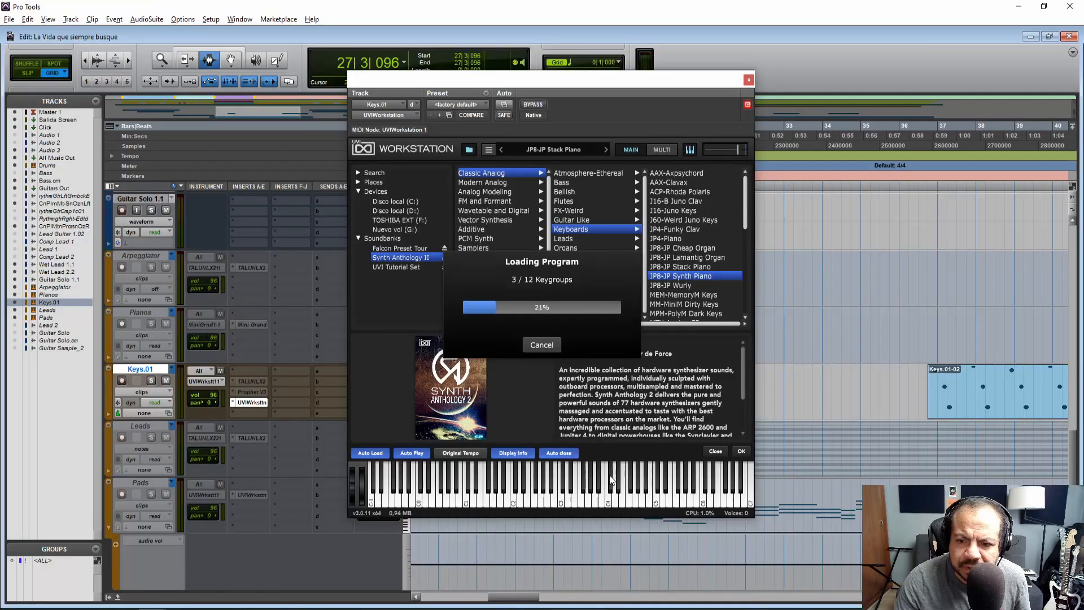
{"action": "left_click", "coordinate": [567, 503]}
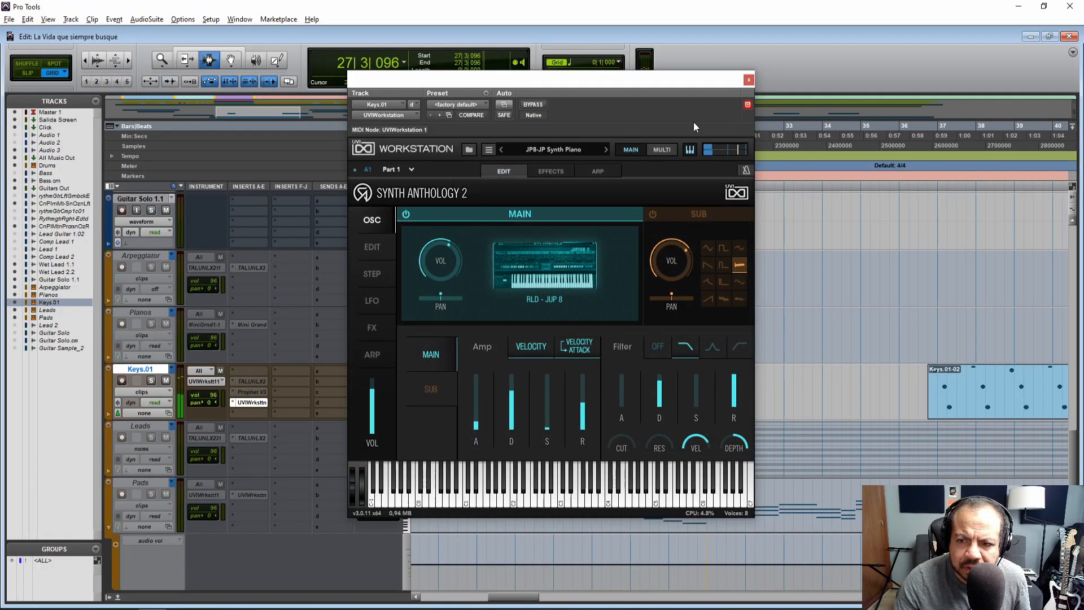
{"action": "left_click_drag", "start_coordinate": [547, 427], "coordinate": [545, 399]}
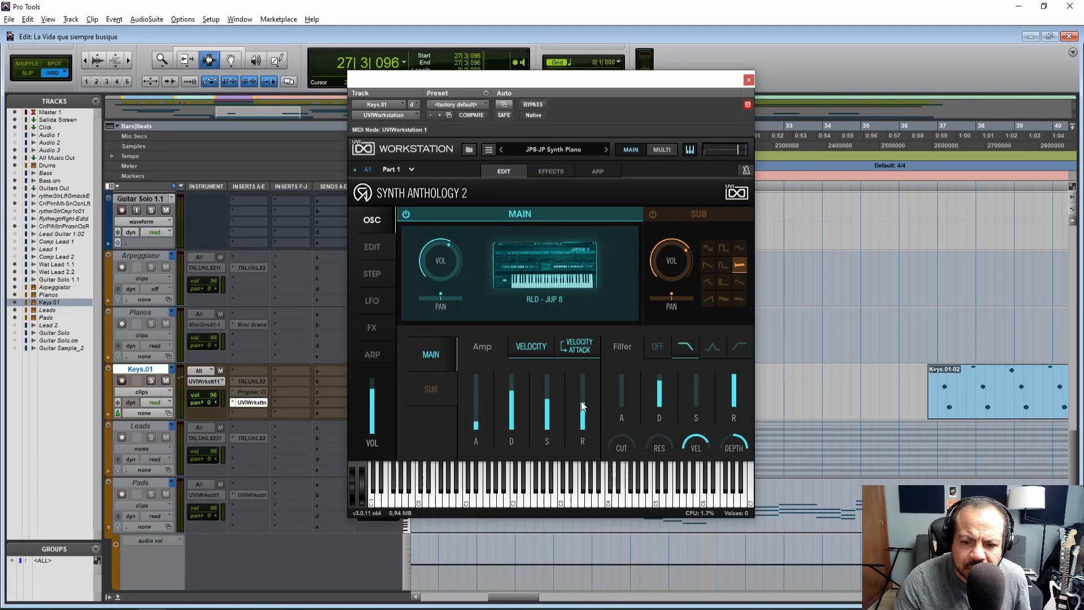
{"action": "left_click_drag", "start_coordinate": [654, 501], "coordinate": [595, 502]}
{"action": "left_click", "coordinate": [748, 80]}
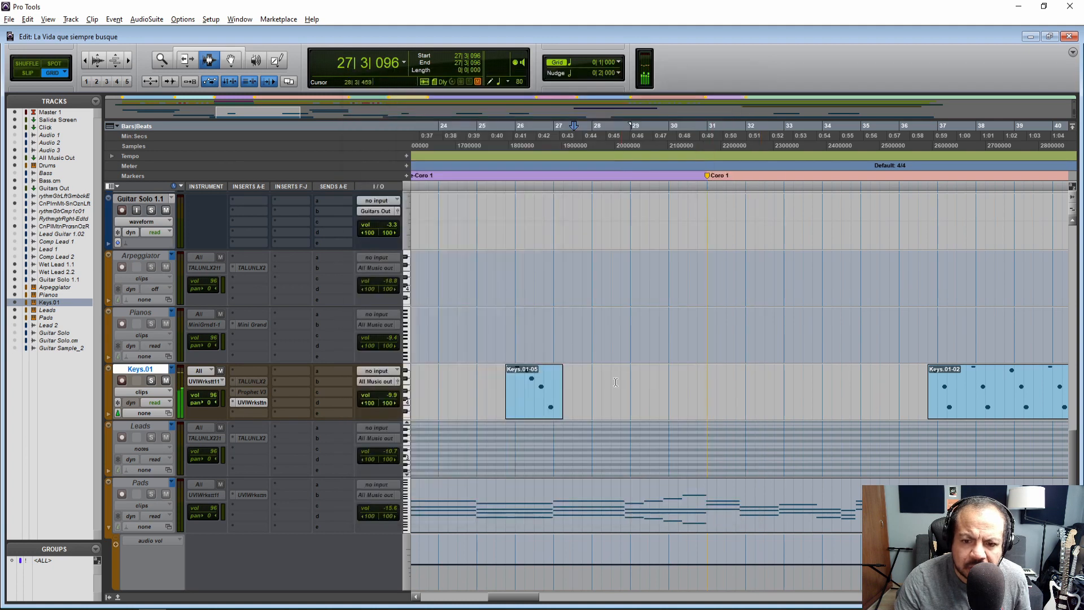
Play the Keys.01-05 clip from 25|4|000 with the JP8-JP Synth Piano sound, first in the mix and again with Keys.01 soloed
{"action": "left_click", "coordinate": [510, 401]}
{"action": "key", "text": "space"}
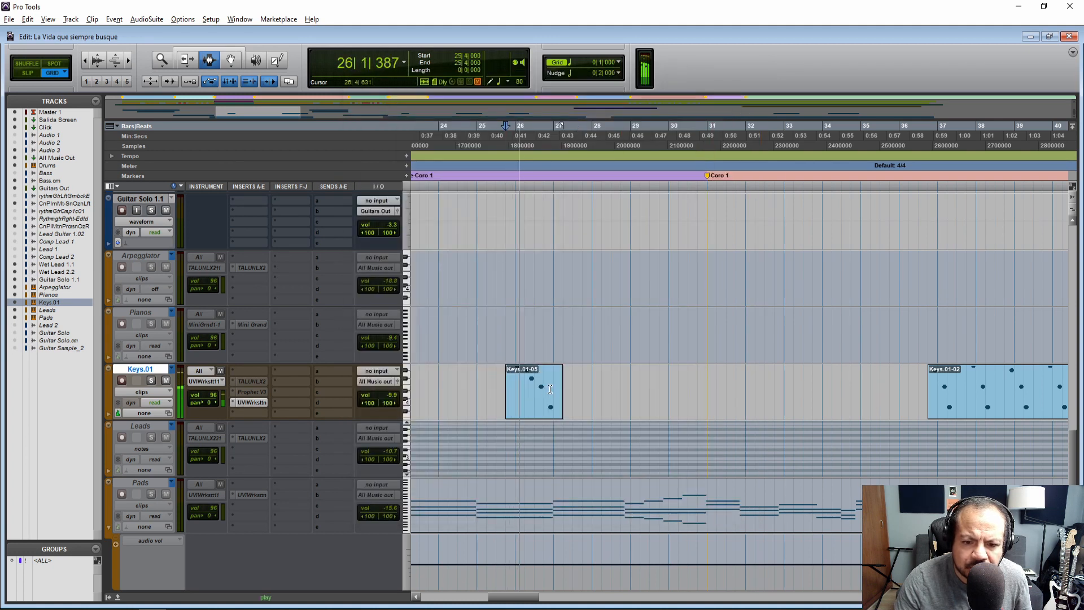
{"action": "key", "text": "space"}
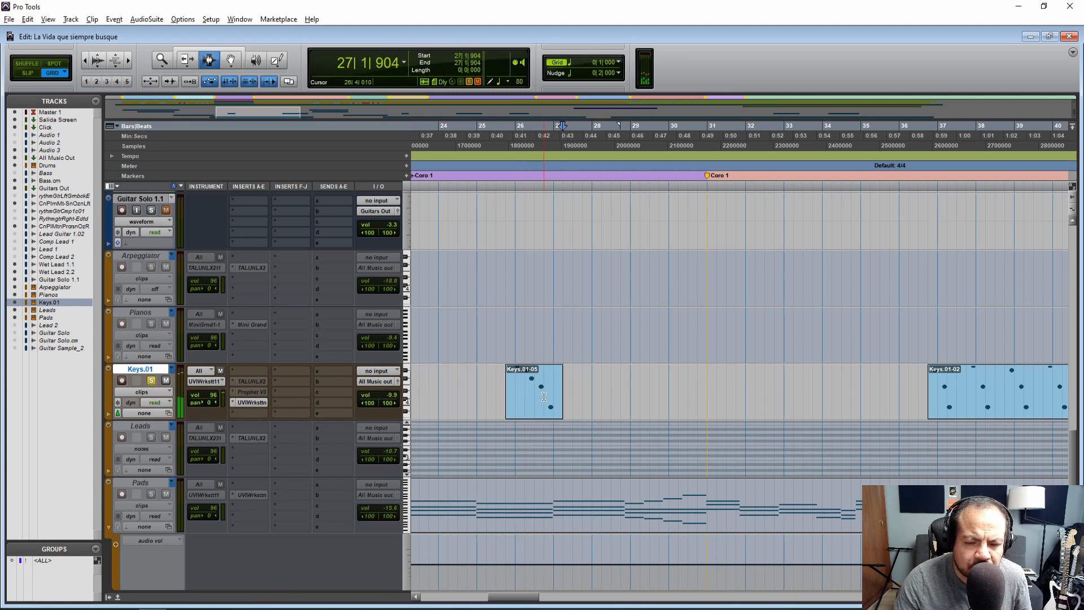
{"action": "left_click", "coordinate": [505, 383]}
{"action": "key", "text": "space"}
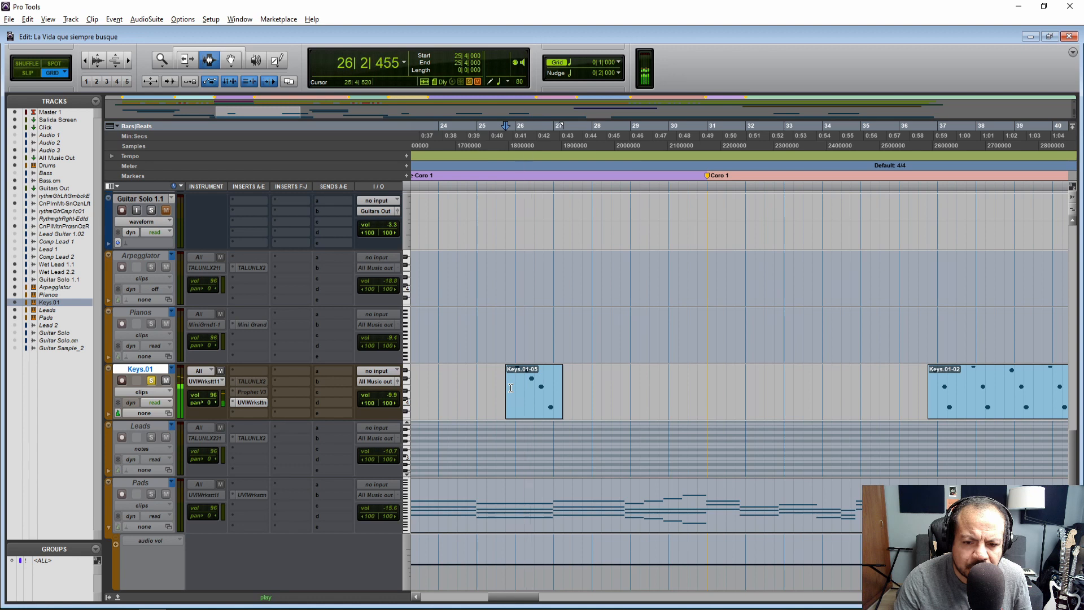
{"action": "key", "text": "space"}
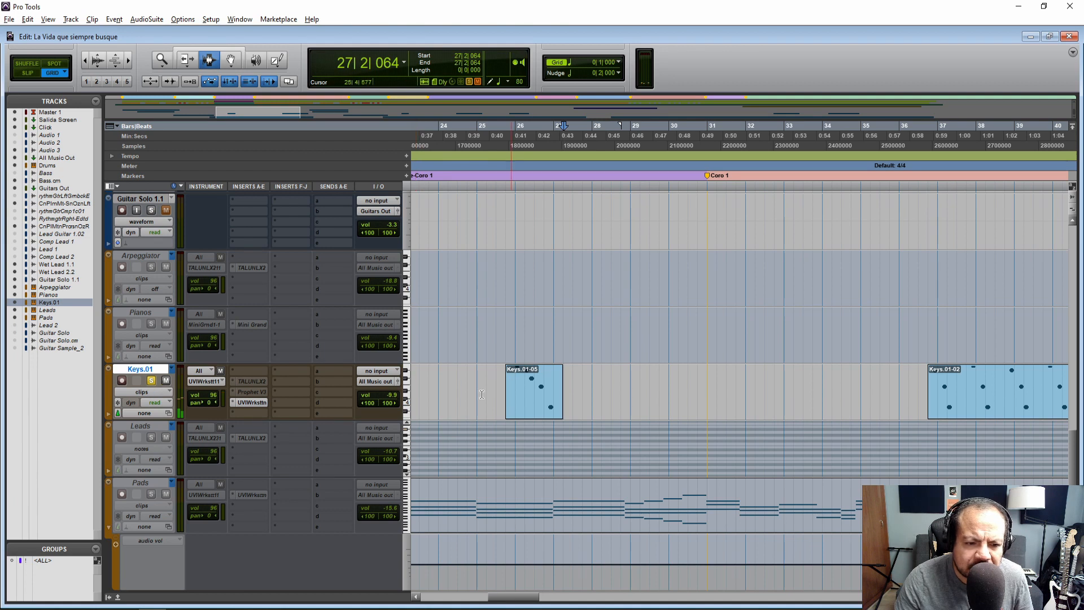
Audition the JP8-JP Synth Piano sound on the UVIWorkstation keyboard with single high notes and a descending run
{"action": "left_click", "coordinate": [256, 404]}
{"action": "left_click", "coordinate": [609, 501]}
{"action": "left_click", "coordinate": [640, 506]}
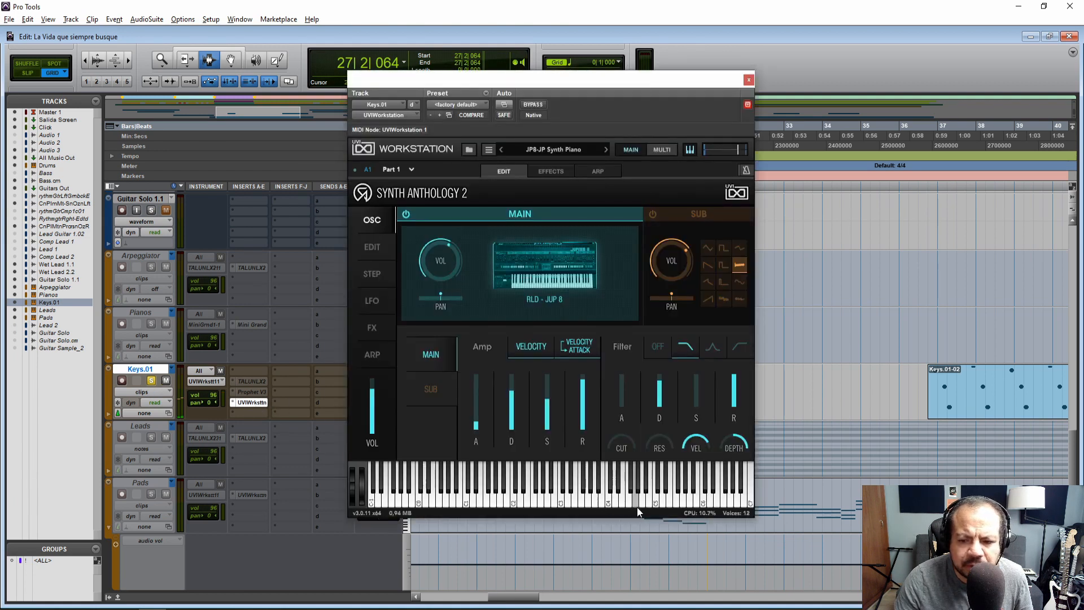
{"action": "left_click", "coordinate": [739, 504]}
{"action": "left_click", "coordinate": [732, 503]}
{"action": "left_click", "coordinate": [738, 502]}
{"action": "left_click_drag", "start_coordinate": [738, 504], "coordinate": [691, 490]}
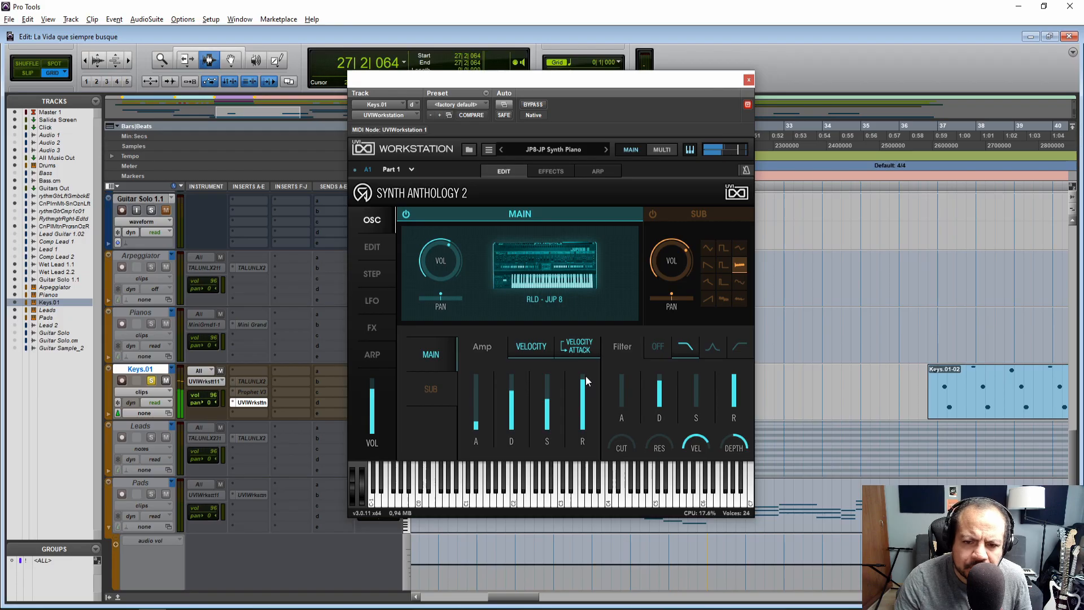
Check the sound notes, load the MTX-Obie Piano program, and raise its amp sustain and release while auditioning notes
{"action": "key", "text": "alt+Tab"}
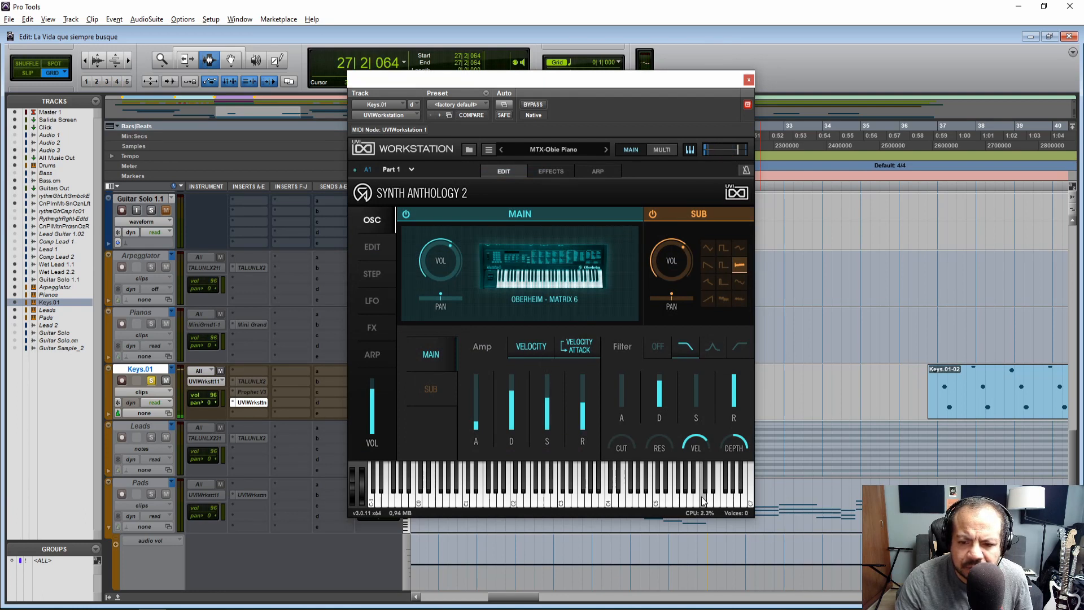
{"action": "left_click_drag", "start_coordinate": [708, 504], "coordinate": [630, 478]}
{"action": "left_click_drag", "start_coordinate": [723, 504], "coordinate": [655, 496]}
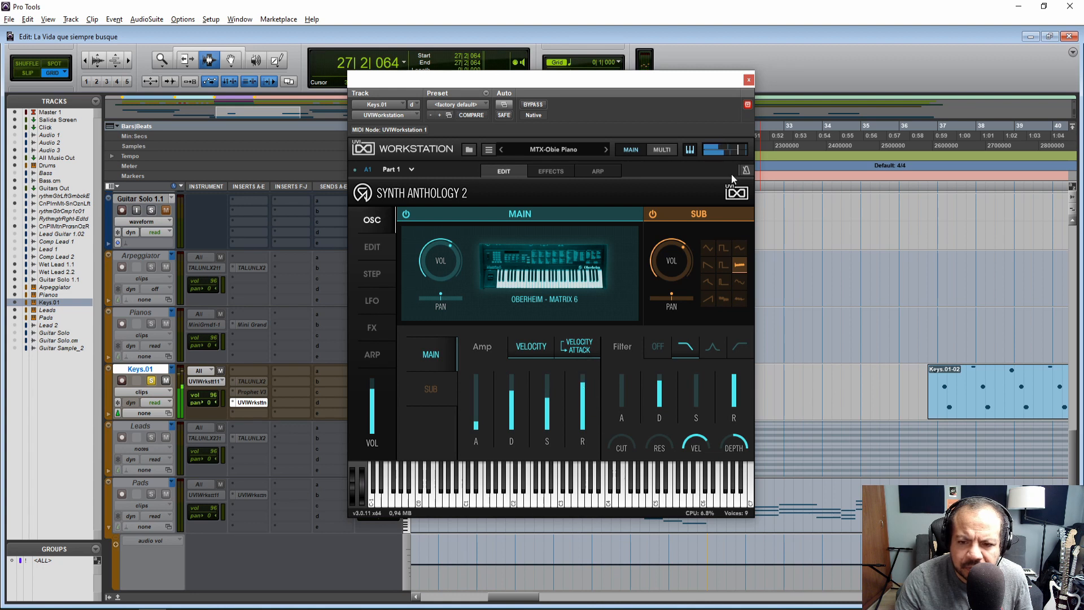
{"action": "left_click", "coordinate": [748, 80]}
Play the Keys.01-05 clip with the MTX-Obie Piano sound soloed, and again from 25|1|000 with the solo off
{"action": "left_click", "coordinate": [501, 381]}
{"action": "key", "text": "space"}
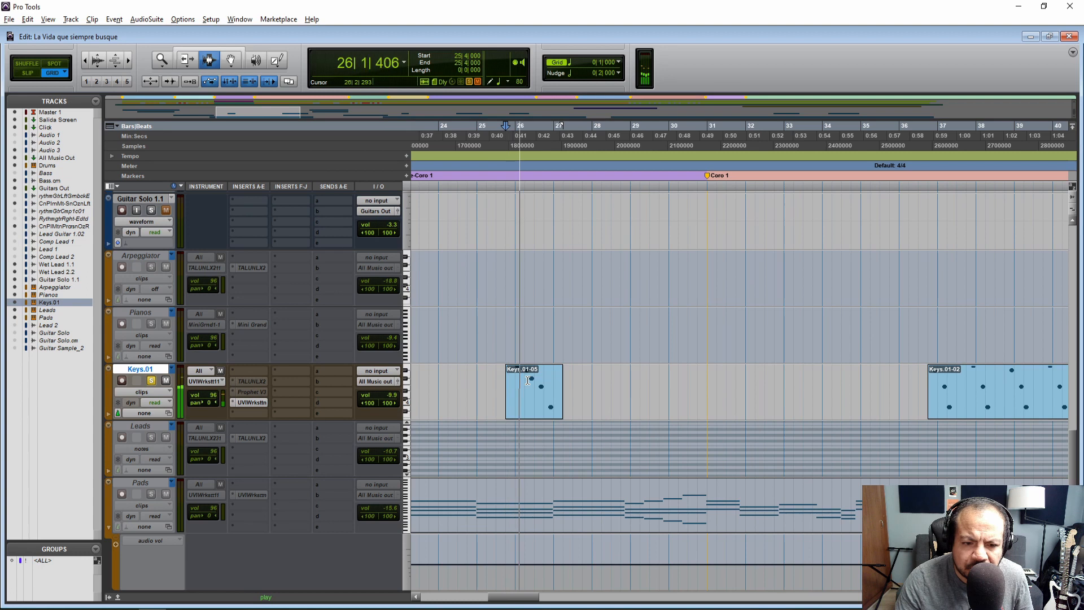
{"action": "key", "text": "space"}
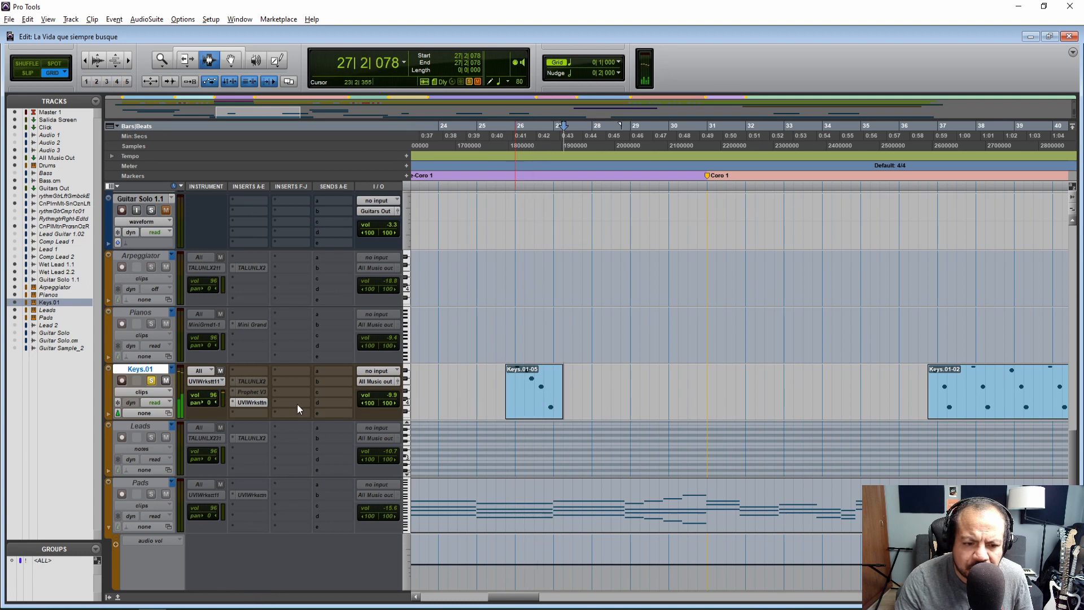
{"action": "left_click", "coordinate": [476, 377]}
{"action": "key", "text": "space"}
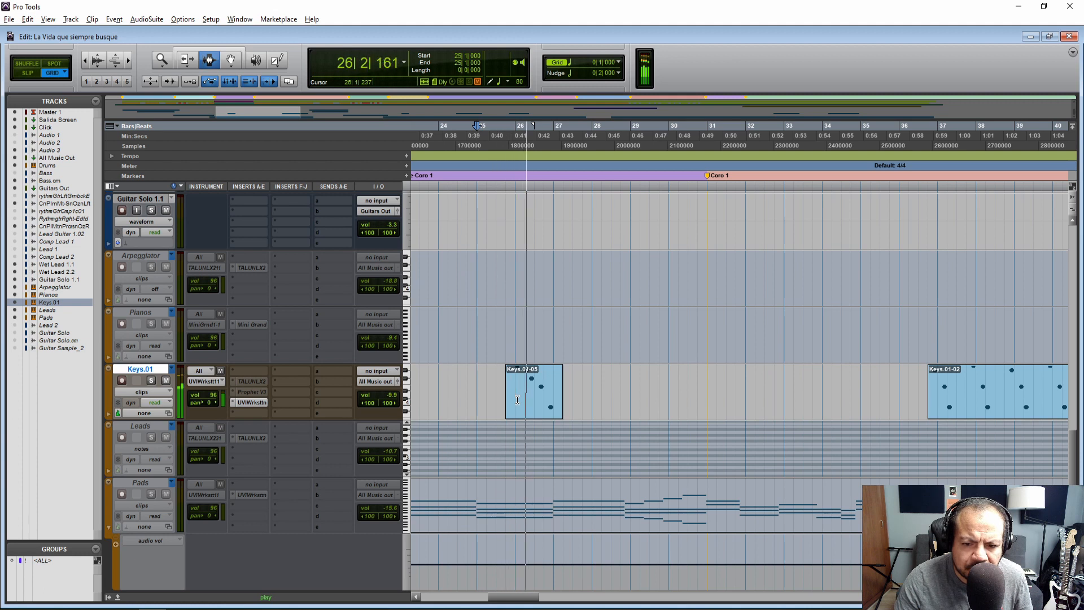
{"action": "key", "text": "space"}
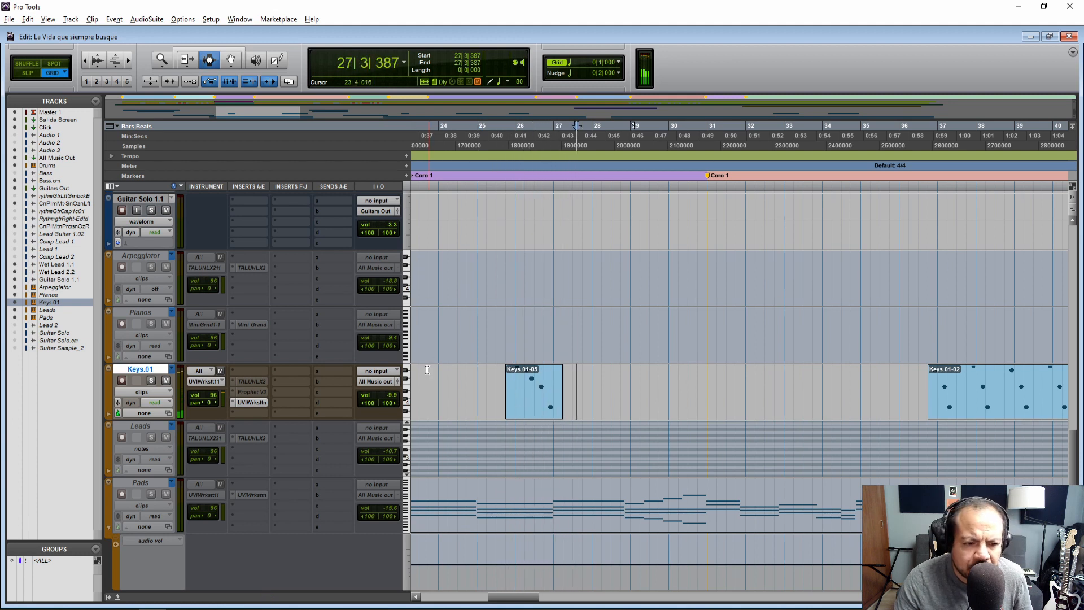
Check the sound notes, load the STX-Ex Piano program, and raise its amp sustain and release while auditioning notes
{"action": "left_click", "coordinate": [252, 402]}
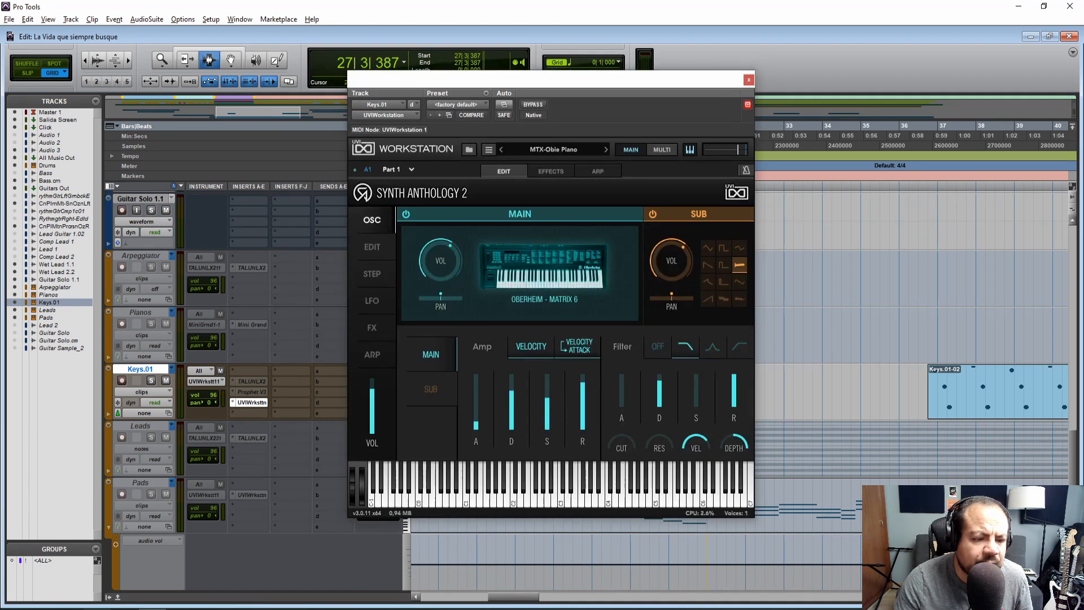
{"action": "left_click", "coordinate": [90, 559]}
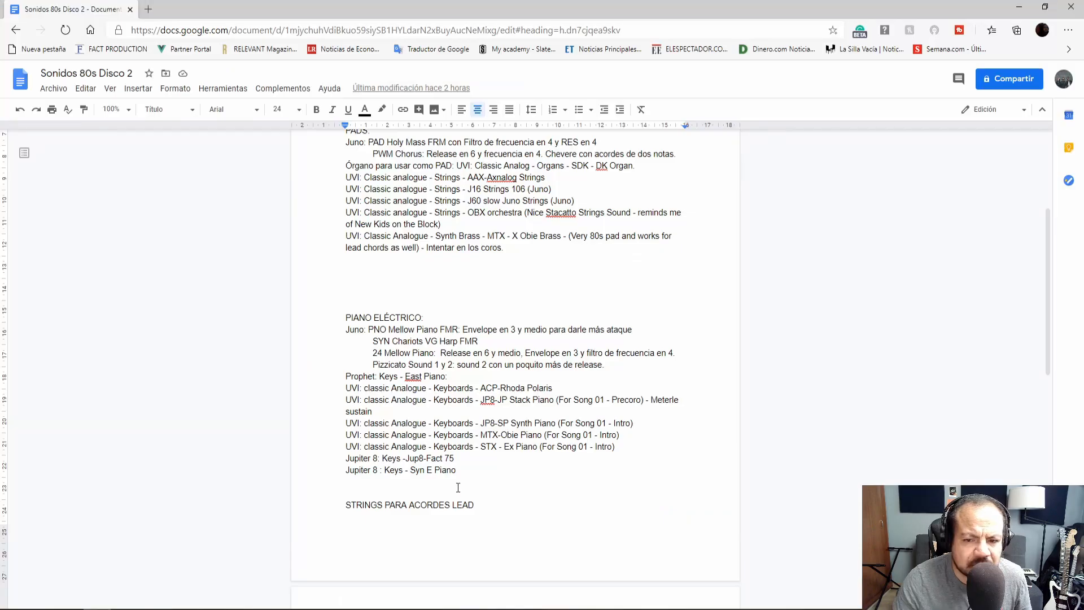
{"action": "key", "text": "alt+Tab"}
{"action": "left_click_drag", "start_coordinate": [683, 502], "coordinate": [579, 499]}
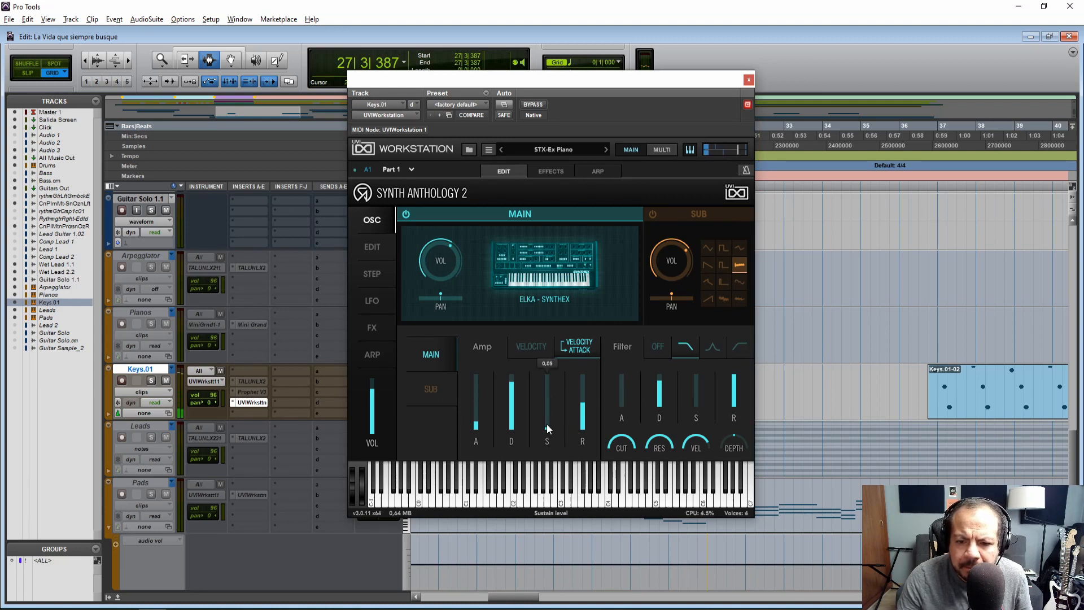
{"action": "left_click_drag", "start_coordinate": [548, 402], "coordinate": [547, 399]}
{"action": "left_click", "coordinate": [667, 496]}
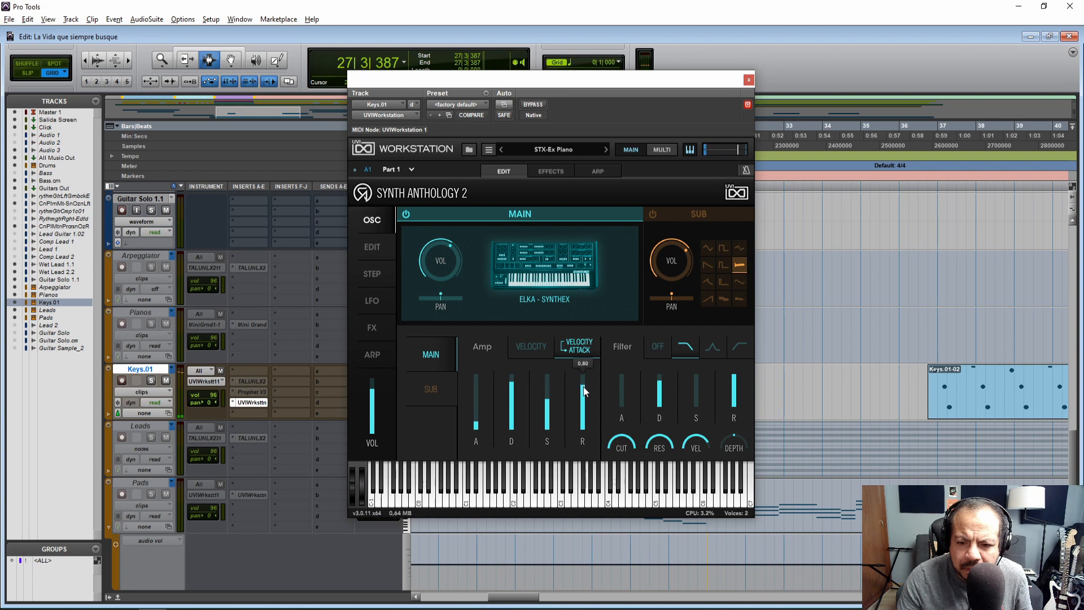
{"action": "left_click_drag", "start_coordinate": [712, 500], "coordinate": [670, 505]}
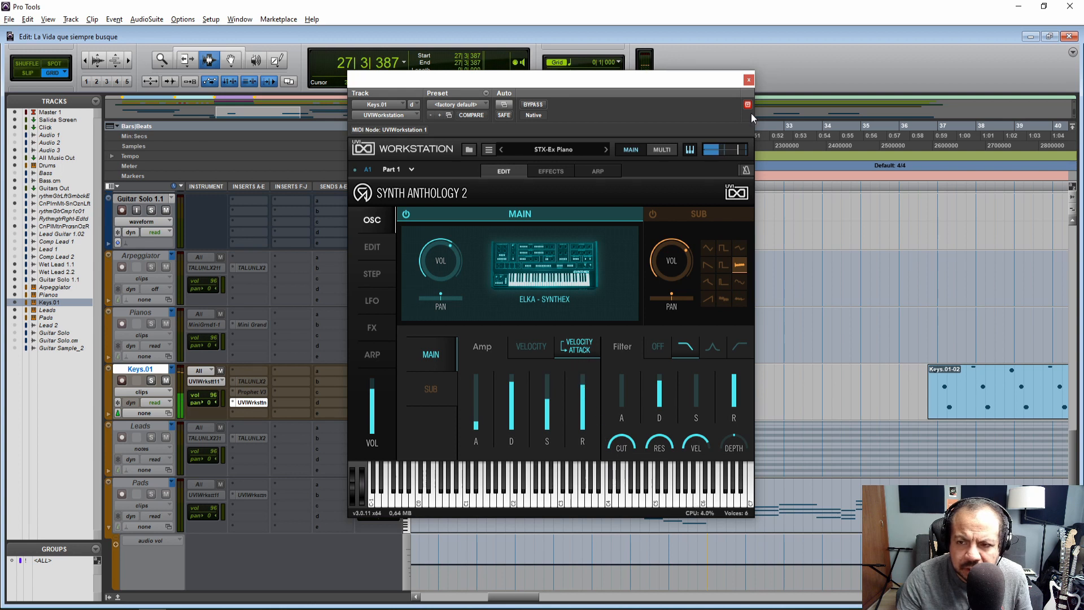
Play the Keys.01-05 clip with the STX-Ex Piano sound in the mix, and again from 25|4|000 with Keys.01 soloed
{"action": "left_click", "coordinate": [748, 82]}
{"action": "left_click", "coordinate": [510, 395]}
{"action": "key", "text": "space"}
{"action": "key", "text": "space"}
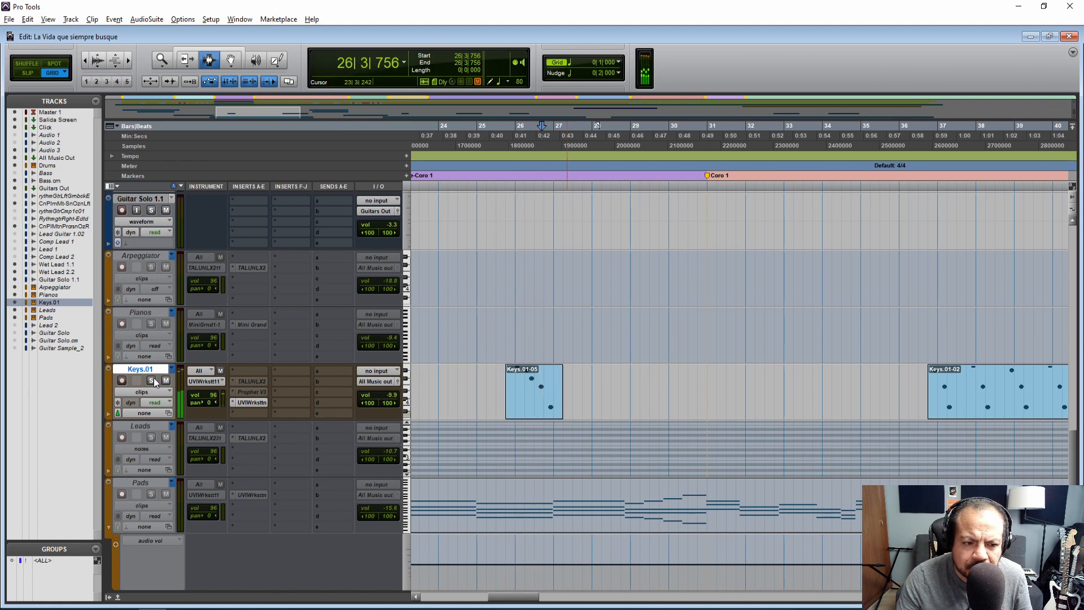
{"action": "left_click", "coordinate": [501, 383]}
{"action": "key", "text": "space"}
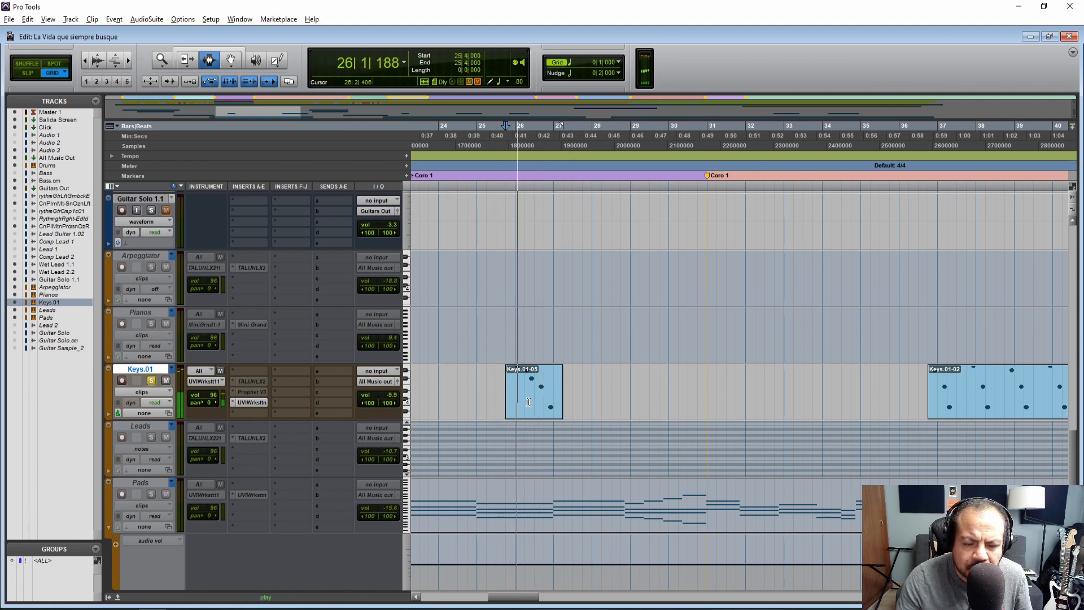
{"action": "key", "text": "space"}
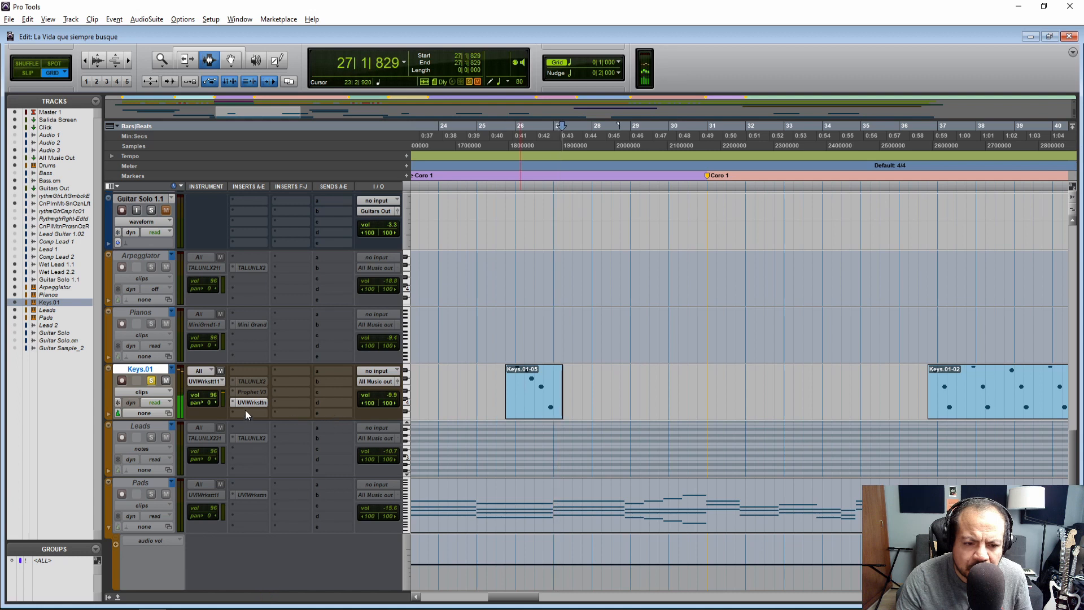
Raise the STX-Ex Piano filter attack and loop a two-bar selection from 25|3|000 around the Keys.01-05 clip
{"action": "left_click", "coordinate": [252, 403]}
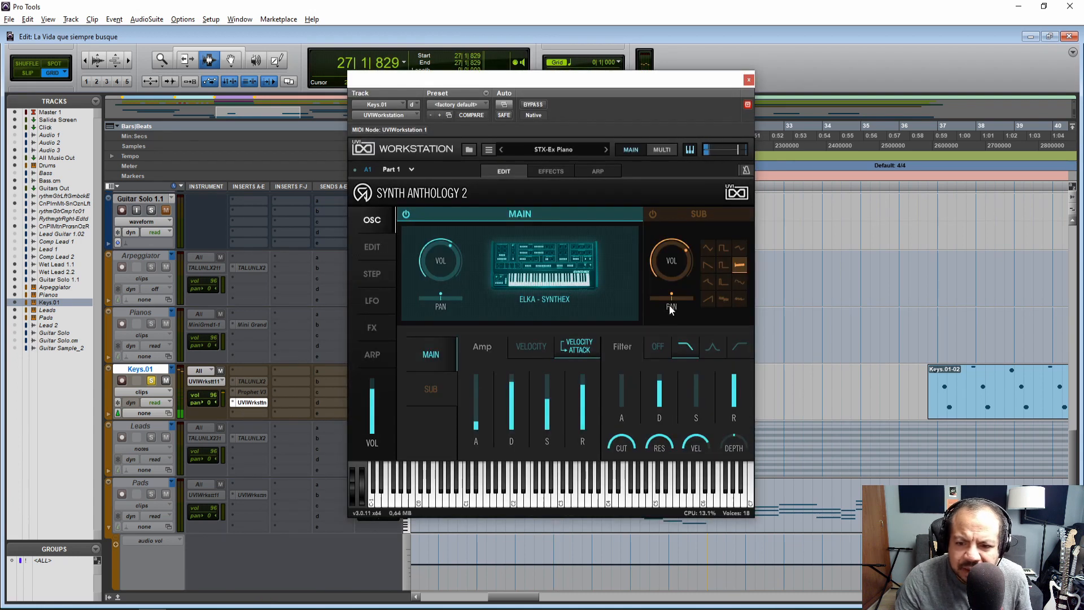
{"action": "mouse_move", "coordinate": [621, 407]}
{"action": "left_click_drag", "start_coordinate": [620, 378], "coordinate": [621, 390]}
{"action": "left_click_drag", "start_coordinate": [700, 85], "coordinate": [959, 118]}
{"action": "left_click", "coordinate": [505, 384]}
{"action": "key", "text": "space"}
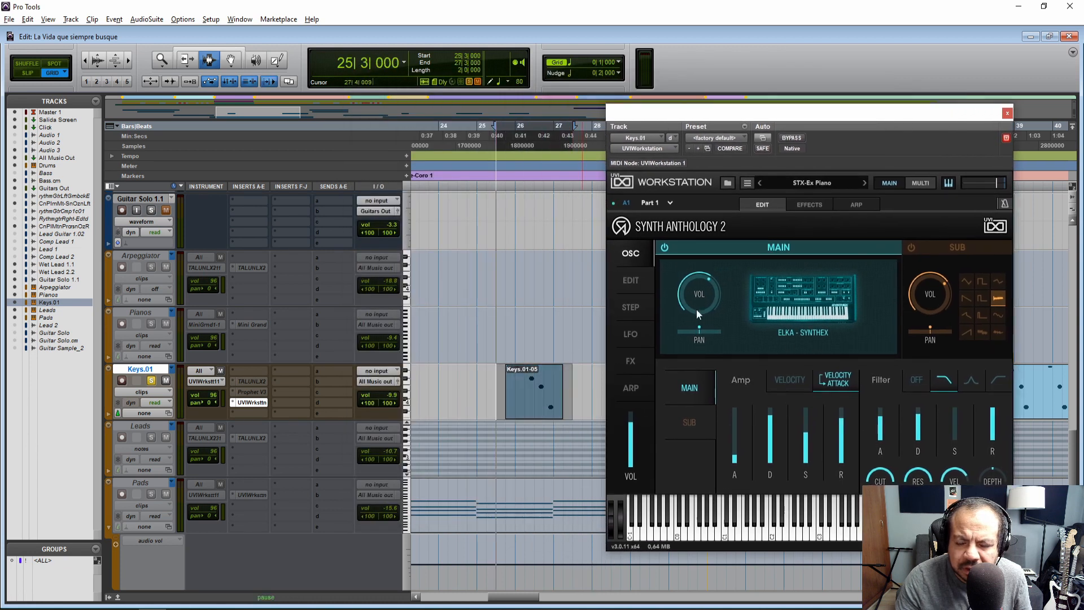
{"action": "left_click_drag", "start_coordinate": [803, 113], "coordinate": [628, 102]}
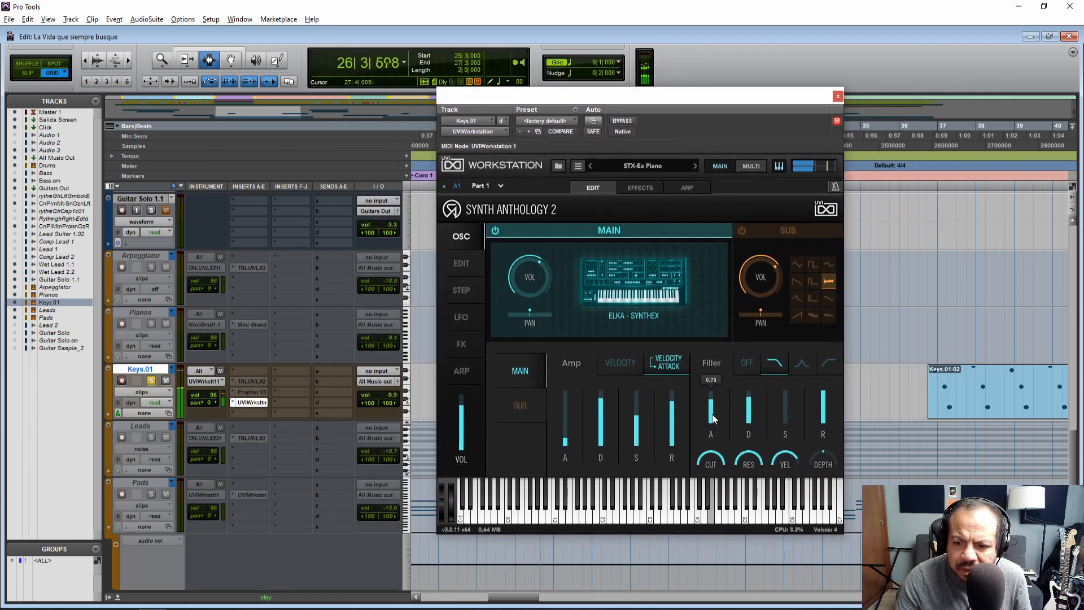
Adjust the STX-Ex Piano filter cutoff and resonance, and lower its amp sustain while the clip loops
{"action": "mouse_move", "coordinate": [710, 456]}
{"action": "left_click_drag", "start_coordinate": [710, 456], "coordinate": [714, 509]}
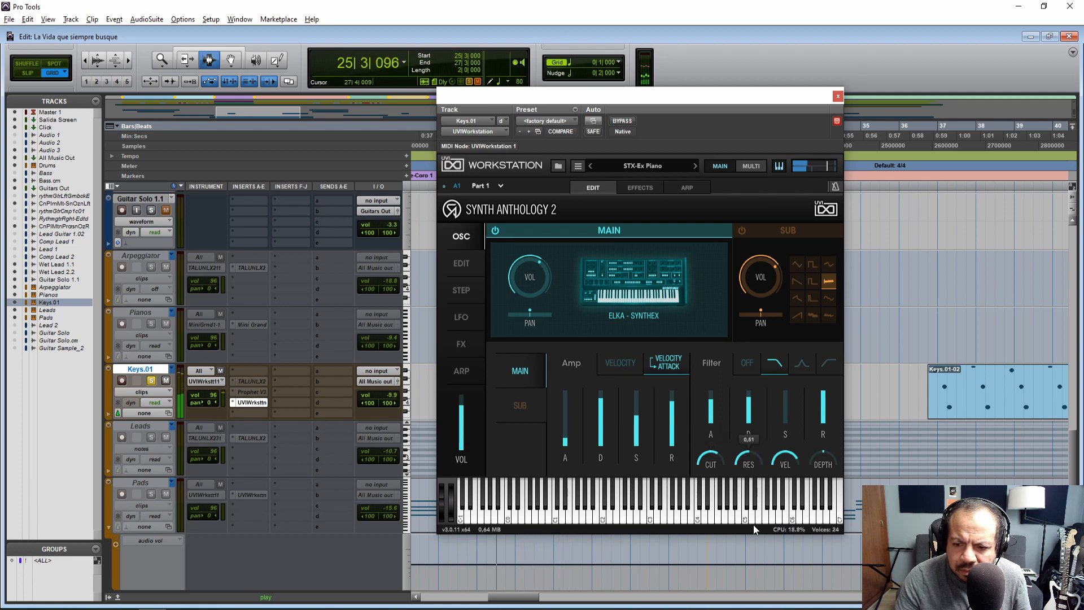
{"action": "left_click_drag", "start_coordinate": [754, 525], "coordinate": [750, 508]}
{"action": "left_click_drag", "start_coordinate": [710, 453], "coordinate": [709, 438]}
{"action": "left_click_drag", "start_coordinate": [672, 402], "coordinate": [638, 422]}
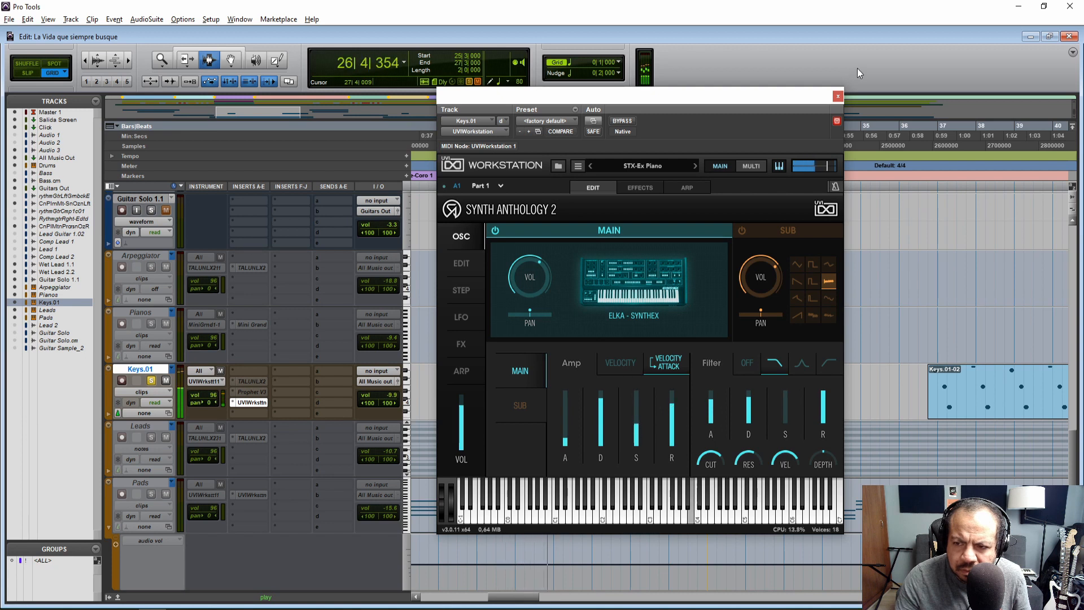
Close the plug-in, turn off the Keys.01 solo, and play the STX-Ex Piano sound in the mix from 25|3|000
{"action": "left_click", "coordinate": [839, 96]}
{"action": "key", "text": "space"}
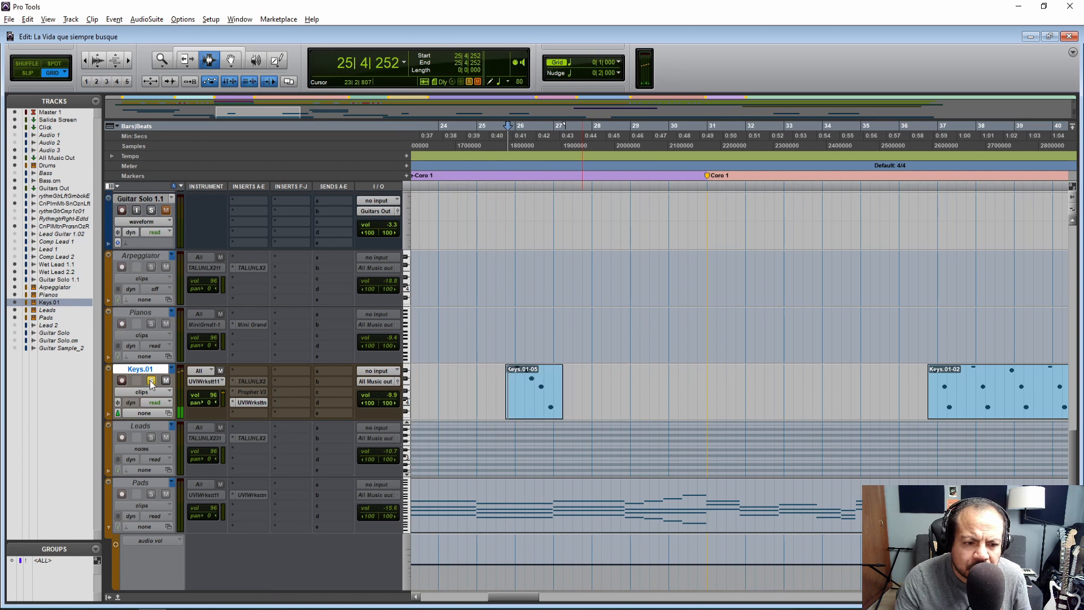
{"action": "left_click", "coordinate": [495, 398]}
{"action": "key", "text": "space"}
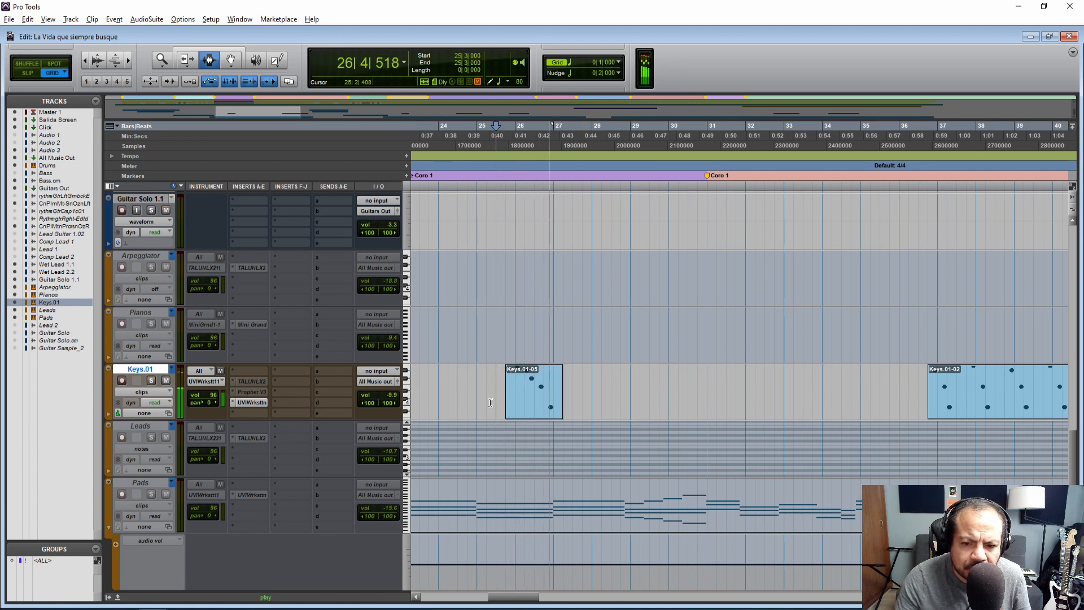
{"action": "key", "text": "space"}
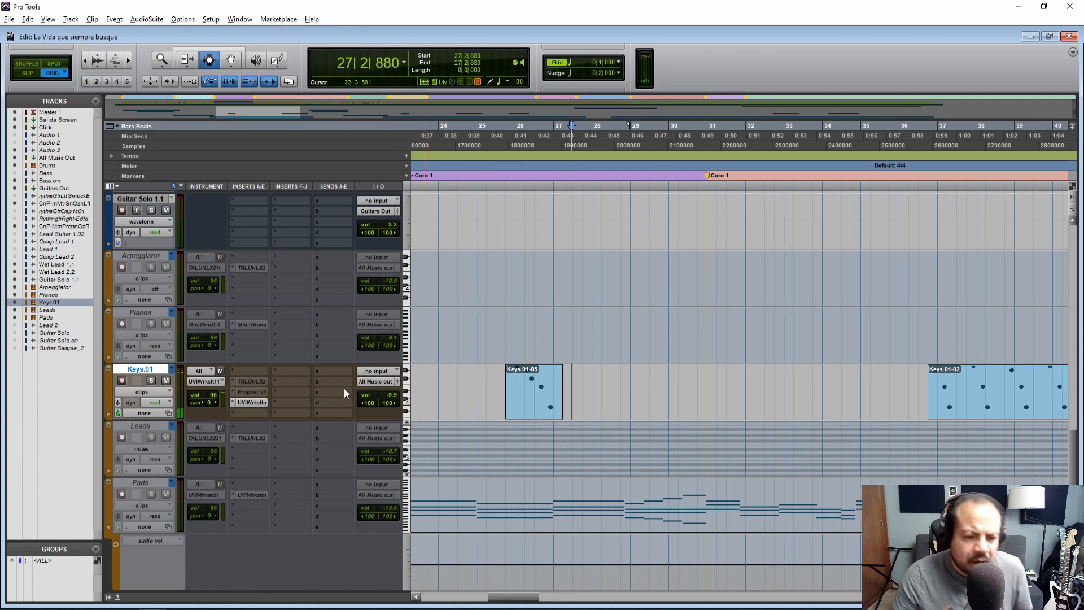
Check the sound notes and insert Jup-8 V3 on Keys.01 in place of the Prophet and UVIWorkstation plug-ins
{"action": "left_click", "coordinate": [261, 403], "text": "ctrl+super"}
{"action": "key", "text": "alt+Tab"}
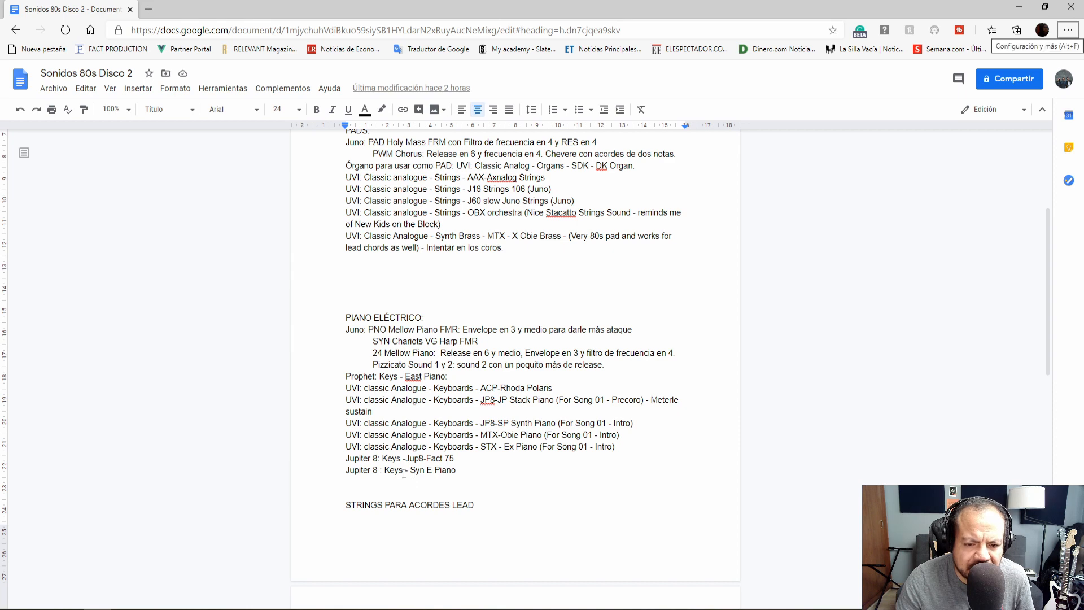
{"action": "key", "text": "alt+Tab"}
{"action": "left_click", "coordinate": [251, 392]}
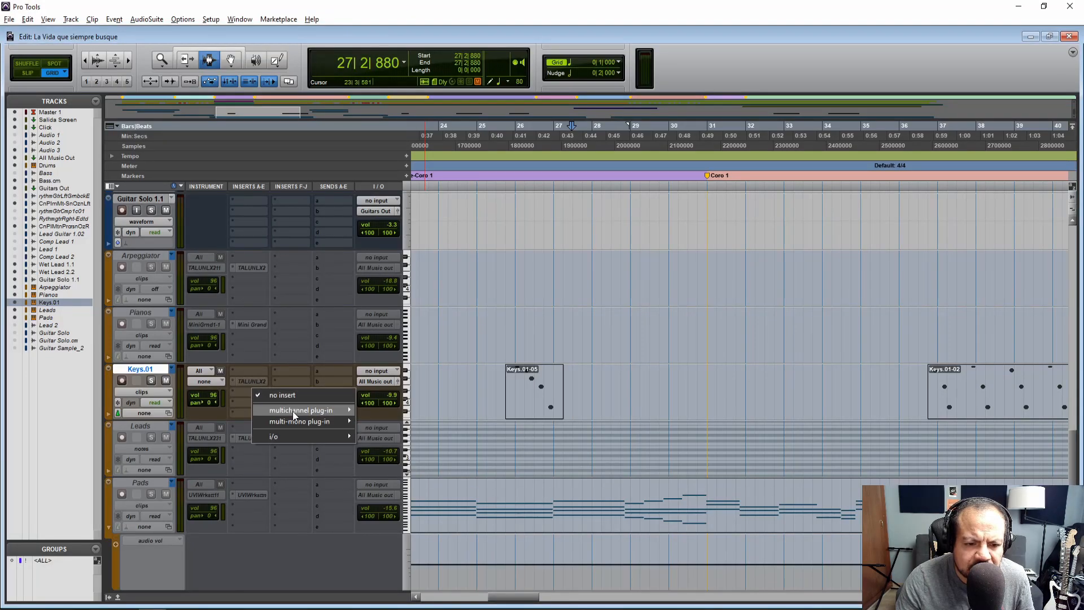
{"action": "mouse_move", "coordinate": [292, 411]}
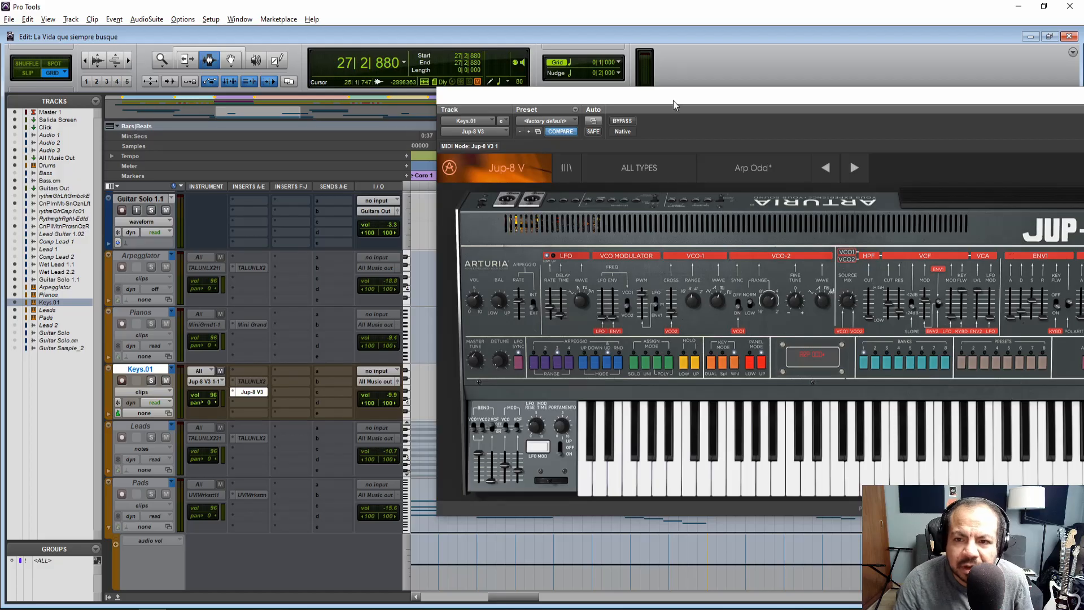
{"action": "left_click_drag", "start_coordinate": [675, 103], "coordinate": [434, 104]}
Check the notes again, load the Jup-8 Fact 75 preset from the Keys type, and raise its volume while auditioning notes
{"action": "key", "text": "alt+Tab"}
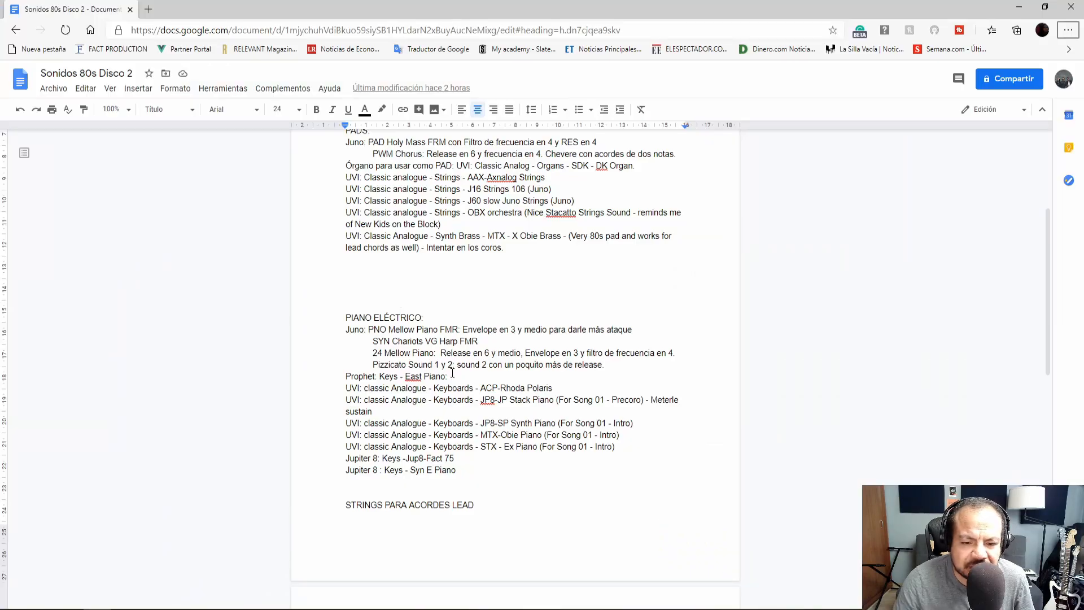
{"action": "key", "text": "alt+Tab"}
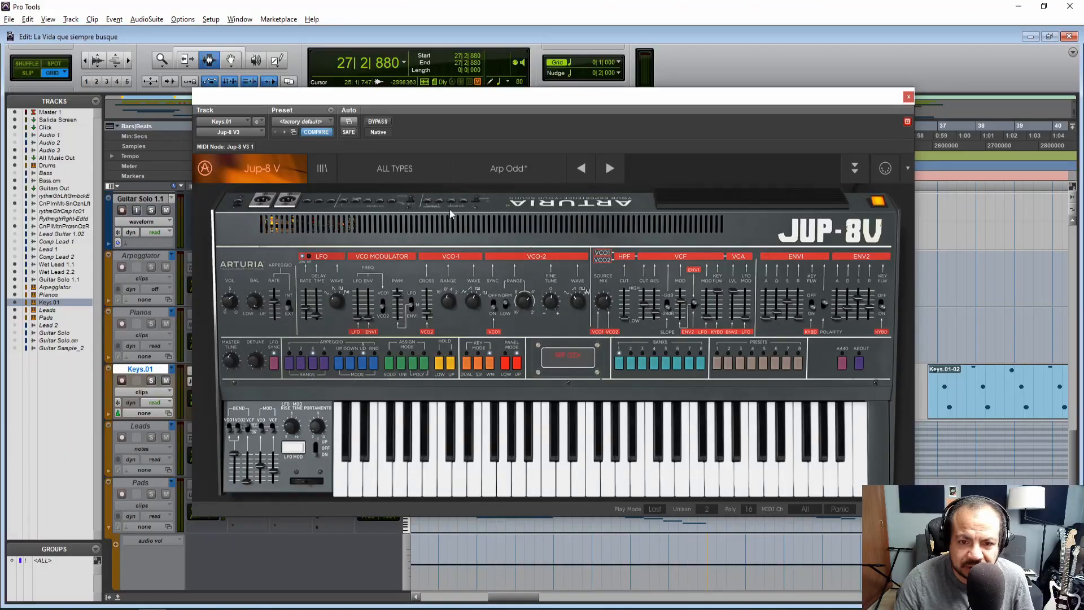
{"action": "left_click", "coordinate": [403, 168]}
{"action": "mouse_move", "coordinate": [399, 323]}
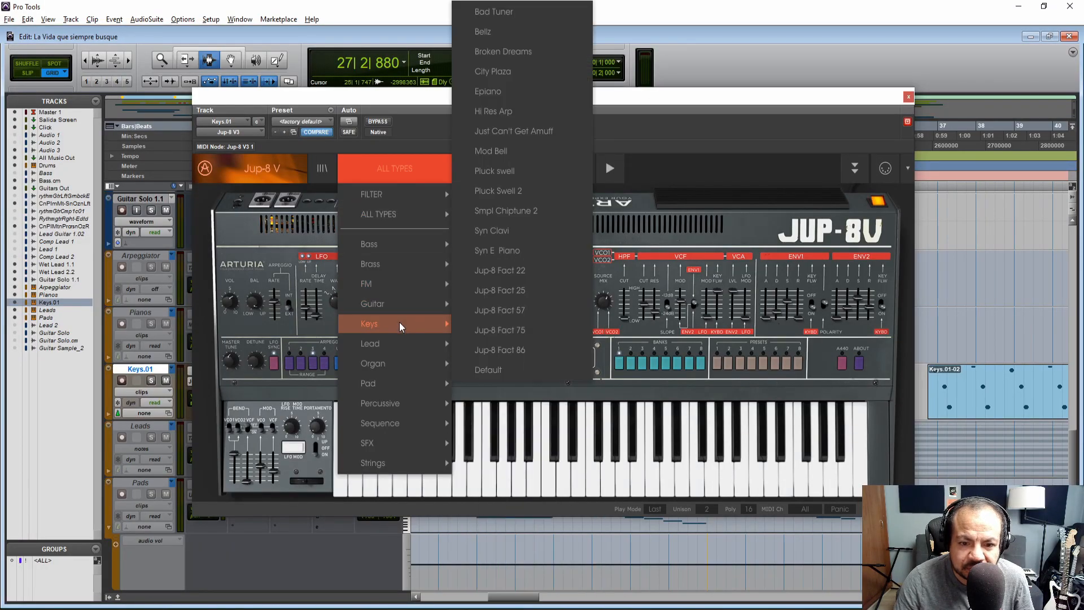
{"action": "left_click", "coordinate": [480, 330]}
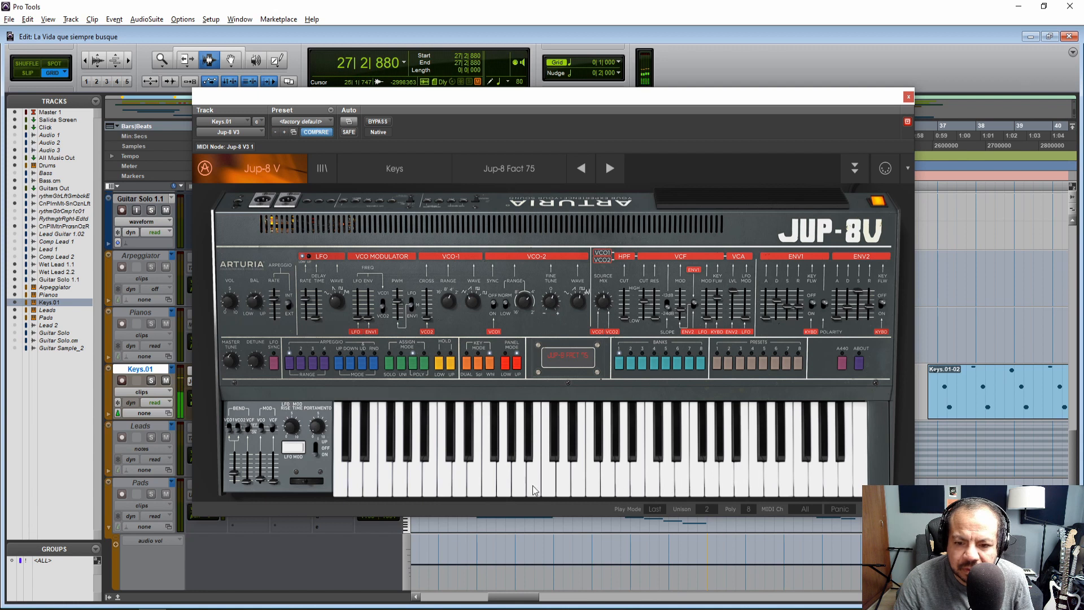
{"action": "left_click_drag", "start_coordinate": [223, 311], "coordinate": [227, 290]}
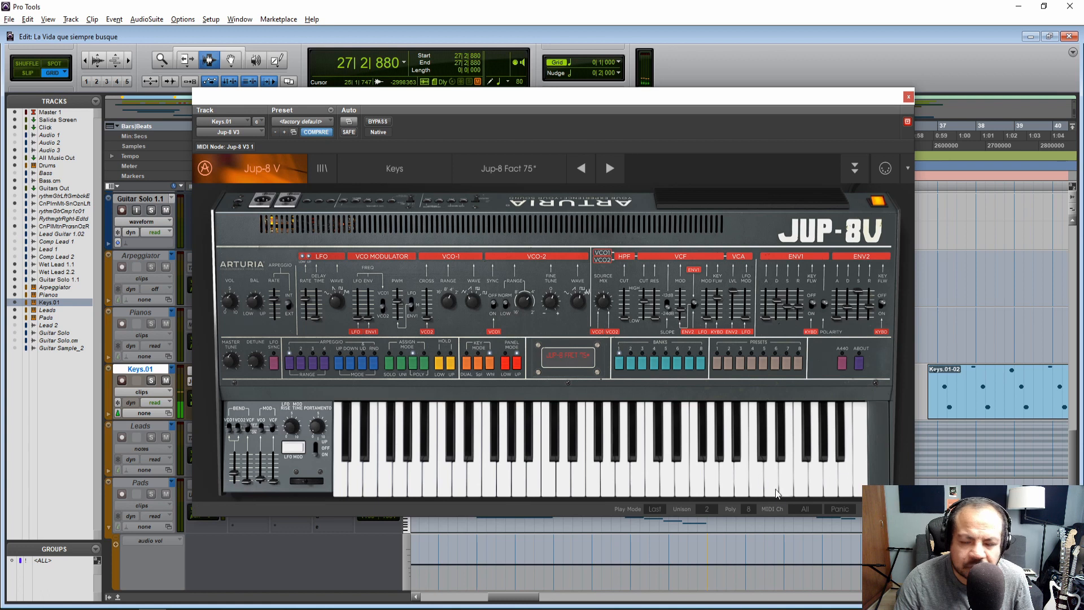
Close the plug-in and play the Keys.01-05 clip with the Jup-8 Fact 75 sound from 25|4|000 and again from 25|1|000
{"action": "left_click", "coordinate": [908, 97]}
{"action": "left_click", "coordinate": [506, 389]}
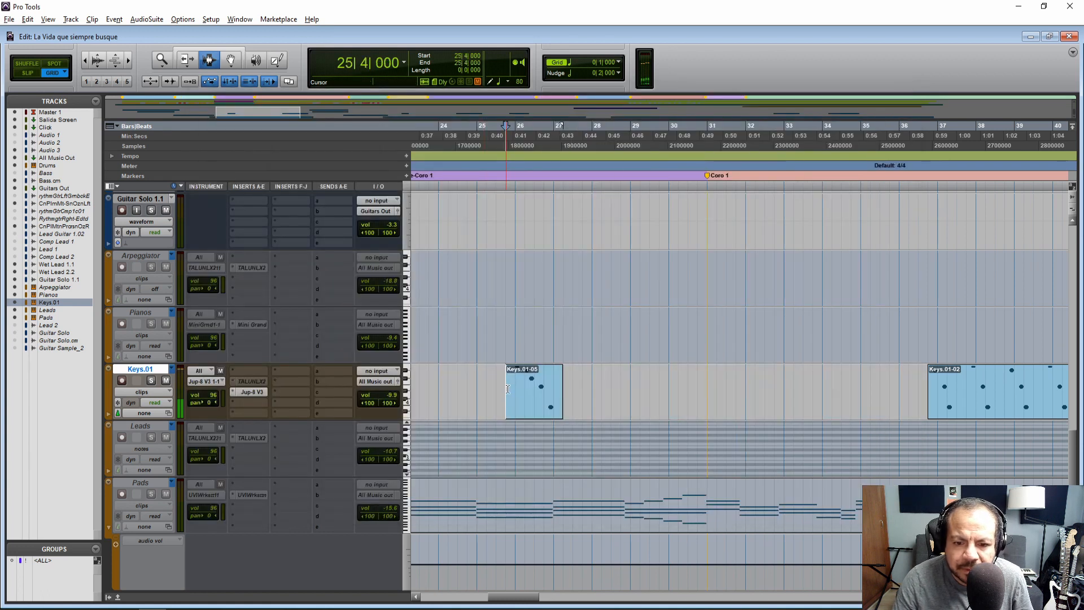
{"action": "key", "text": "space"}
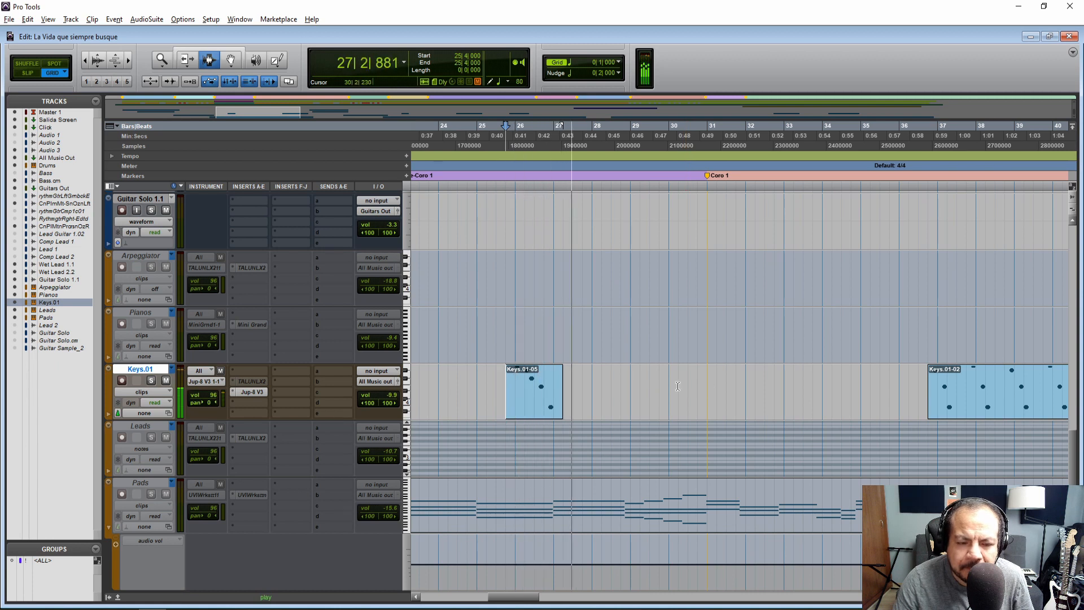
{"action": "key", "text": "space"}
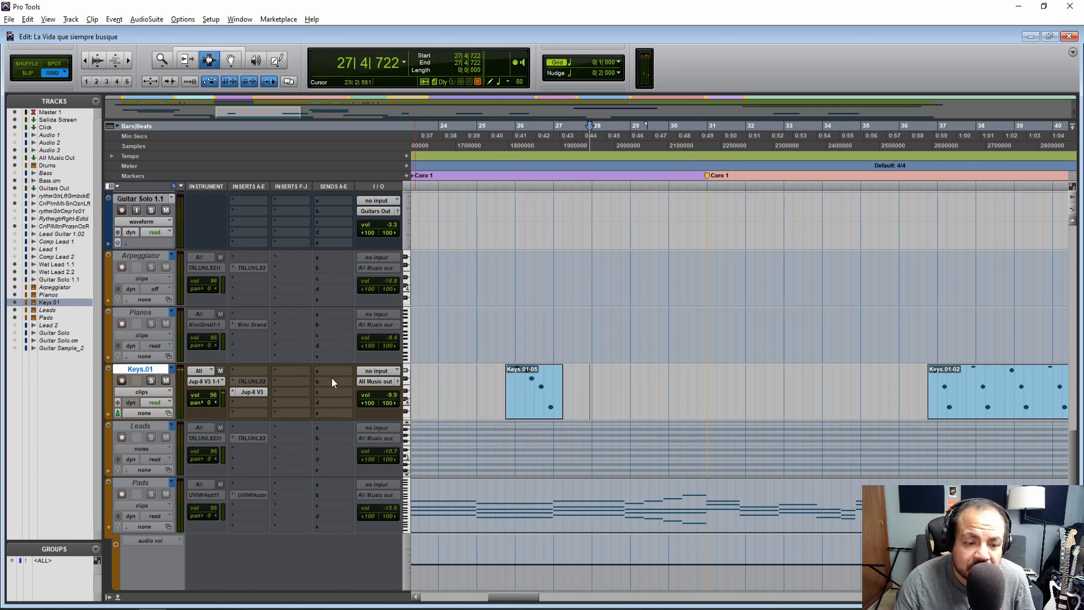
{"action": "left_click", "coordinate": [480, 387]}
{"action": "key", "text": "space"}
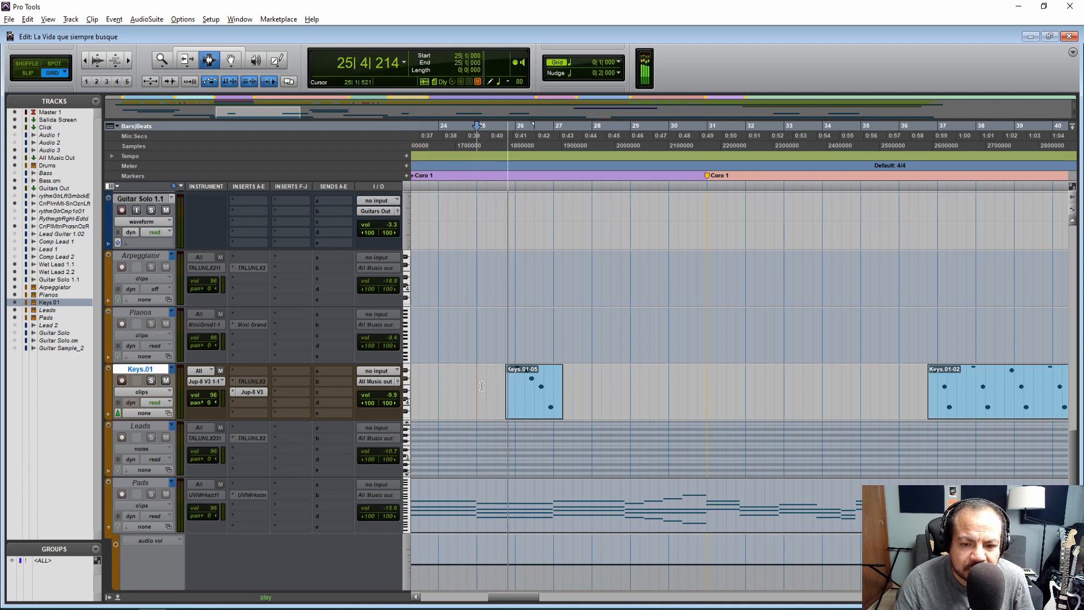
{"action": "key", "text": "space"}
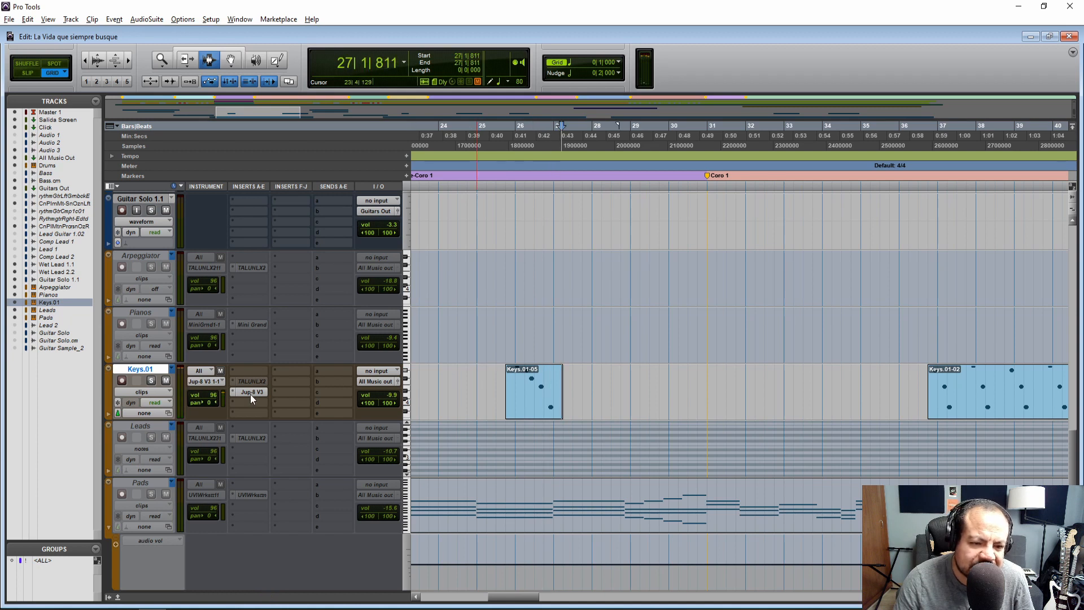
Deactivate Jup-8 V3 on Keys.01, reactivate the TALUNLXV2 insert, and route the track's MIDI output to it
{"action": "right_click", "coordinate": [249, 392]}
{"action": "key", "text": "Escape"}
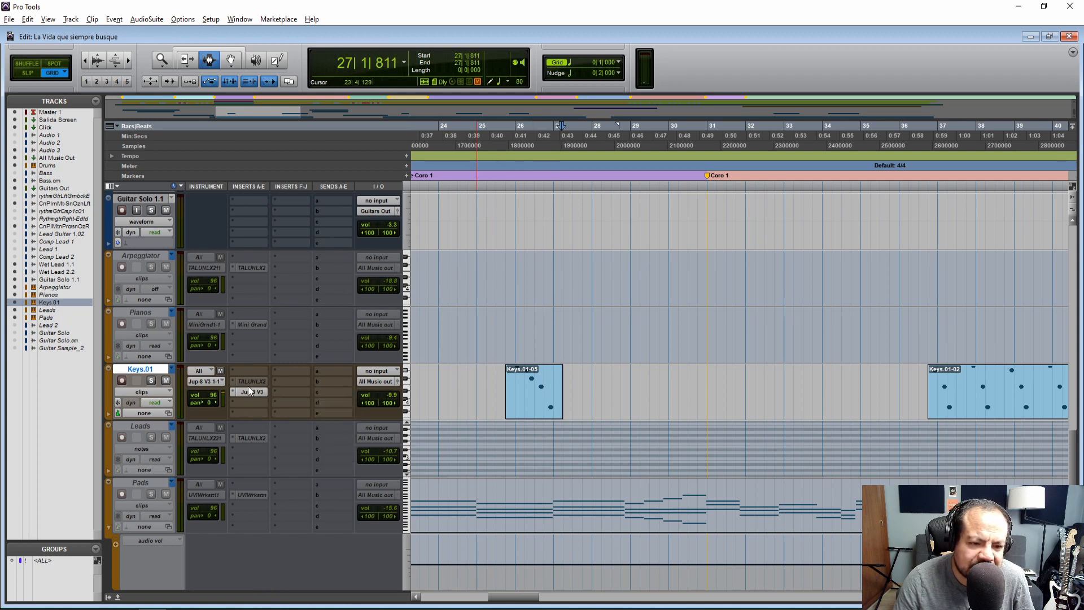
{"action": "right_click", "coordinate": [249, 381]}
{"action": "left_click", "coordinate": [270, 394]}
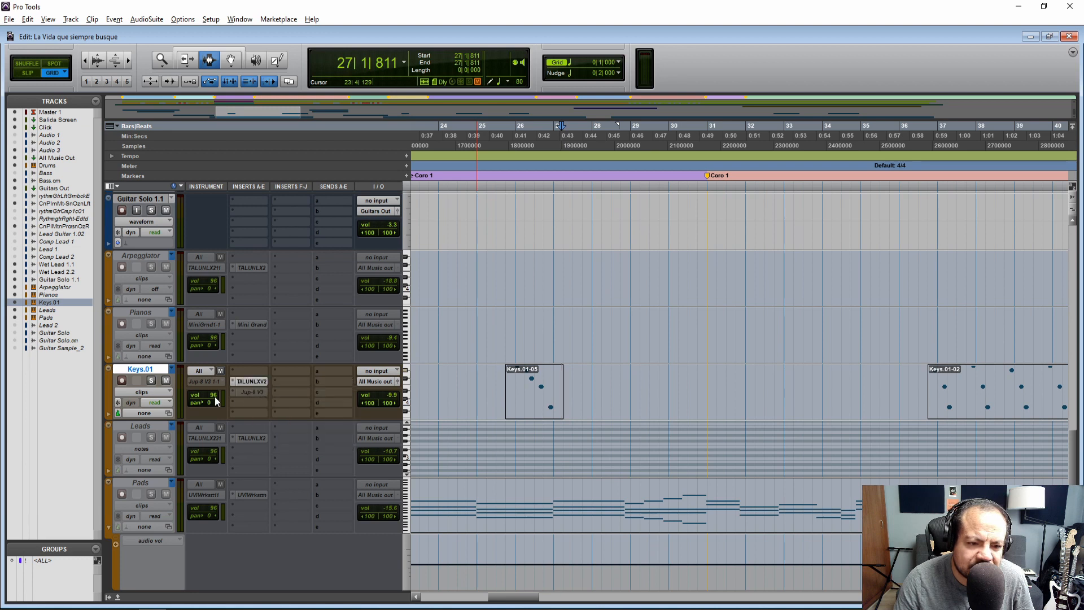
{"action": "left_click", "coordinate": [209, 380]}
{"action": "mouse_move", "coordinate": [257, 408]}
{"action": "left_click", "coordinate": [367, 409]}
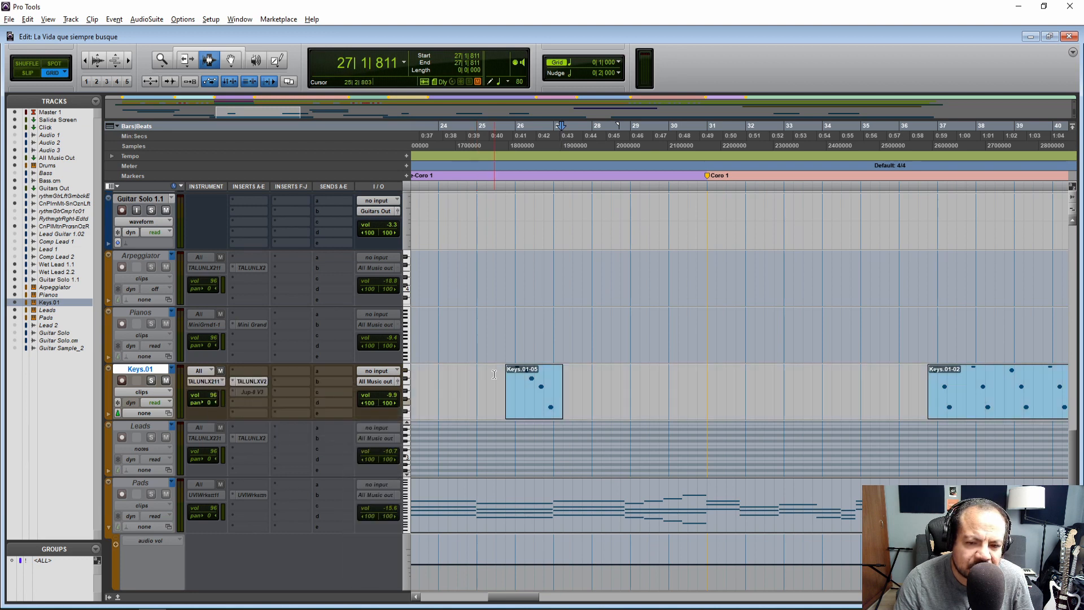
Play the Keys.01-05 clip from 25|3|000 with the TALUNLXV2 sound for comparison
{"action": "left_click", "coordinate": [499, 375]}
{"action": "key", "text": "space"}
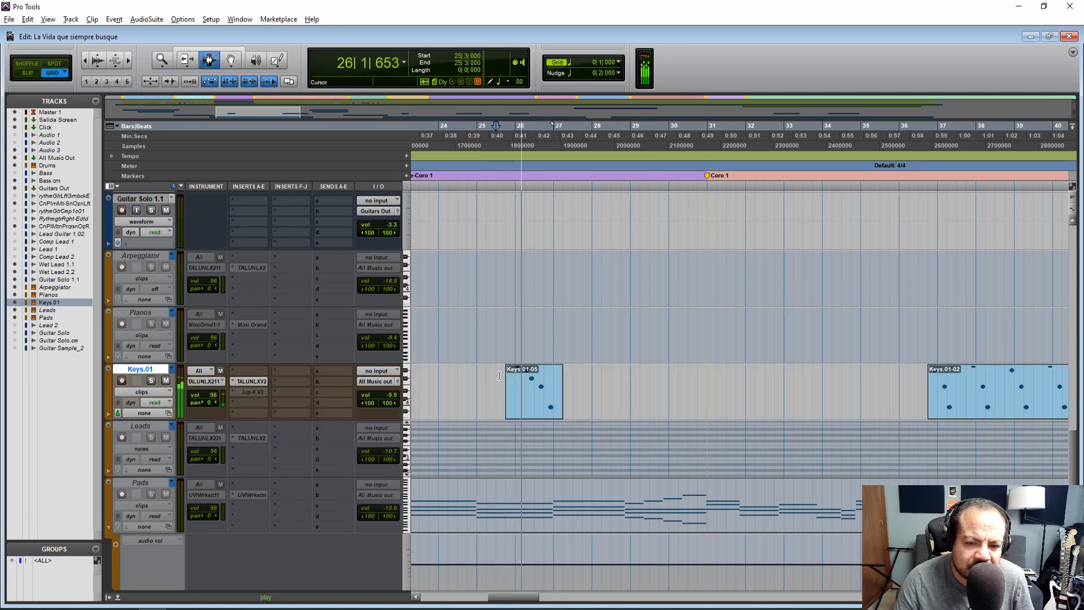
{"action": "key", "text": "space"}
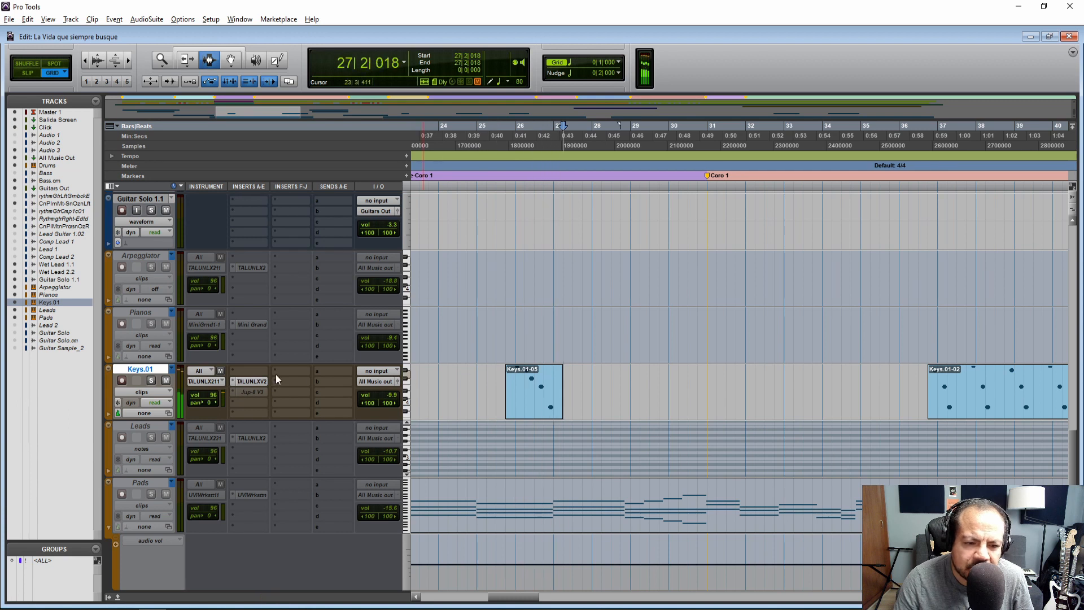
Deactivate the TALUNLXV2 insert on Keys.01 and reactivate Jup-8 V3
{"action": "right_click", "coordinate": [253, 379]}
{"action": "left_click", "coordinate": [268, 395]}
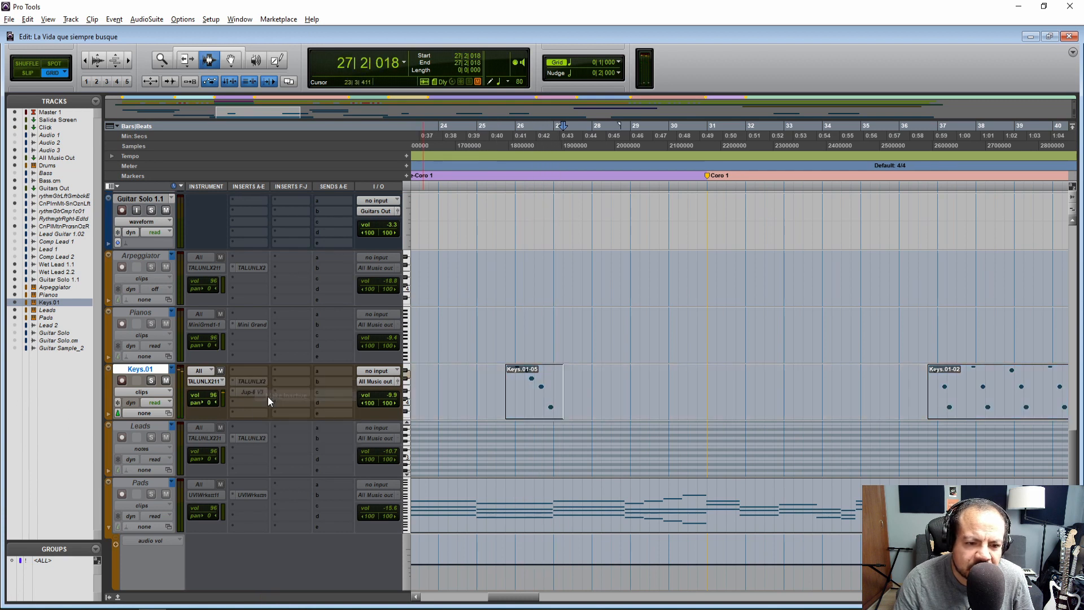
{"action": "right_click", "coordinate": [248, 394]}
{"action": "left_click", "coordinate": [270, 405]}
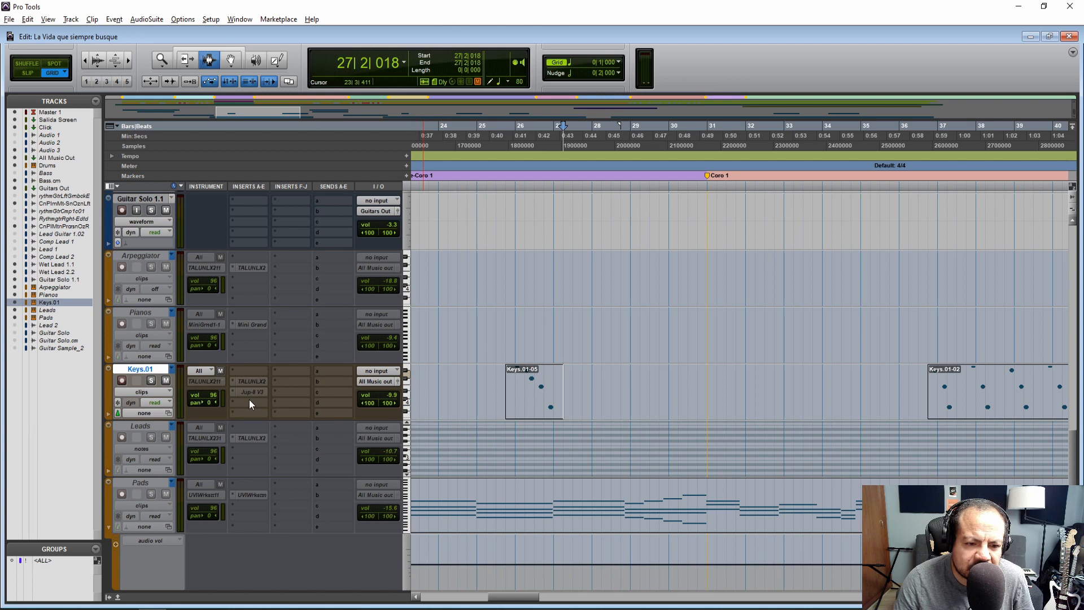
Play the Keys.01-05 clip from 25|4|000 with the Jup-8 V3 sound
{"action": "left_click", "coordinate": [511, 375]}
{"action": "key", "text": "space"}
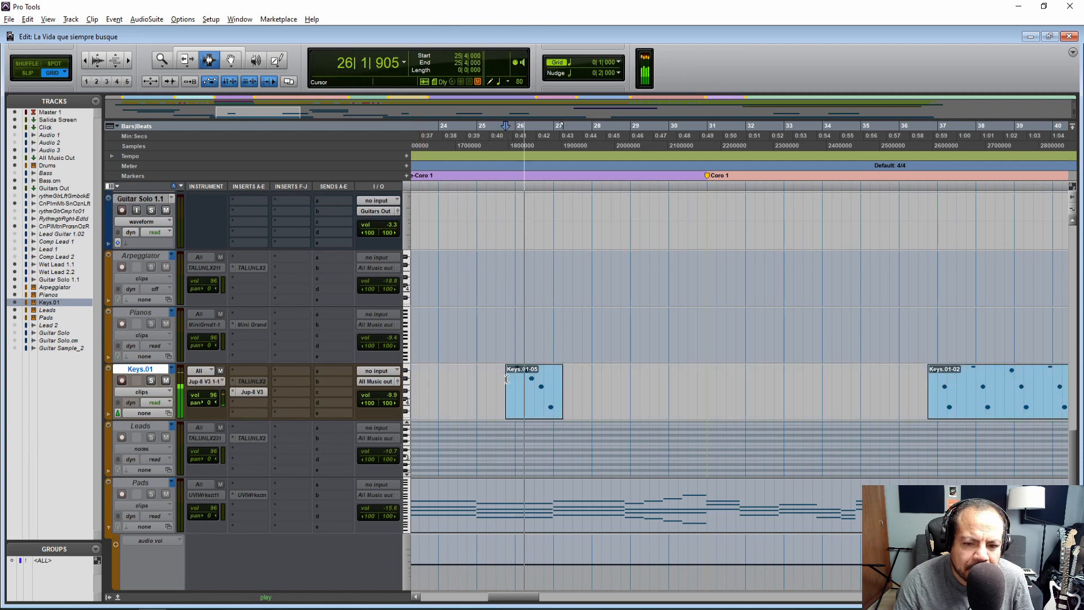
{"action": "key", "text": "space"}
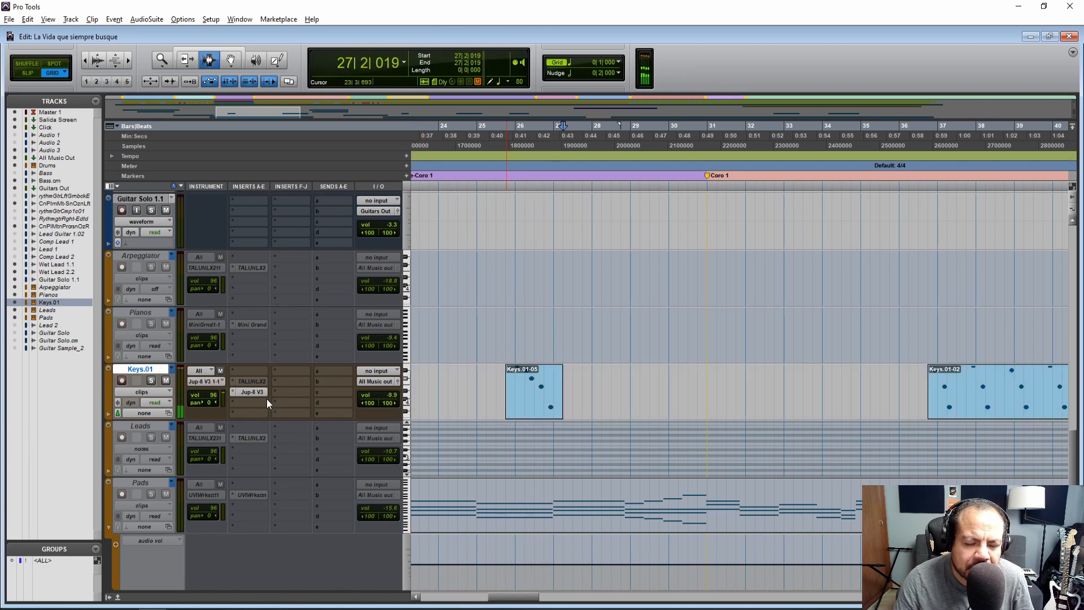
Load the Syn E Piano preset listed in the notes from the Jup-8 V3 Keys type and set its Env 2 Release to 1436 ms
{"action": "key", "text": "alt+Tab"}
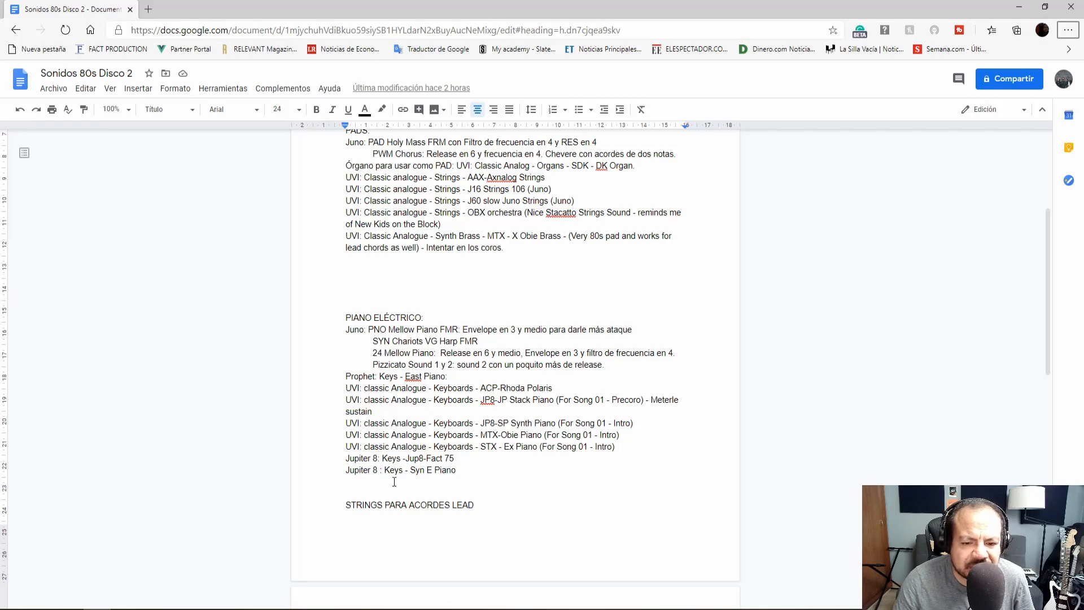
{"action": "key", "text": "alt+Tab"}
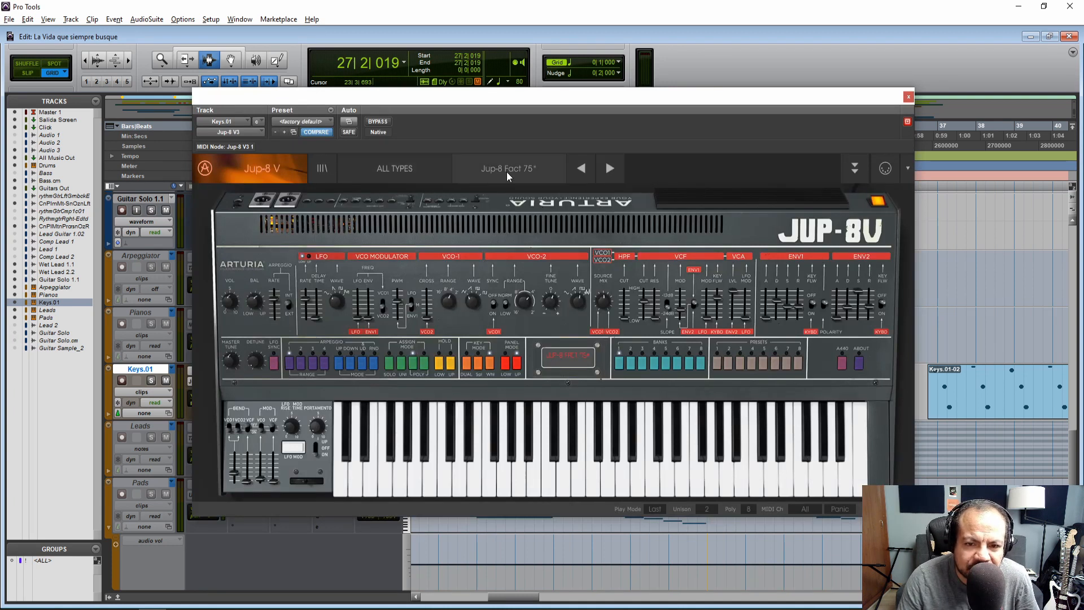
{"action": "left_click", "coordinate": [506, 171]}
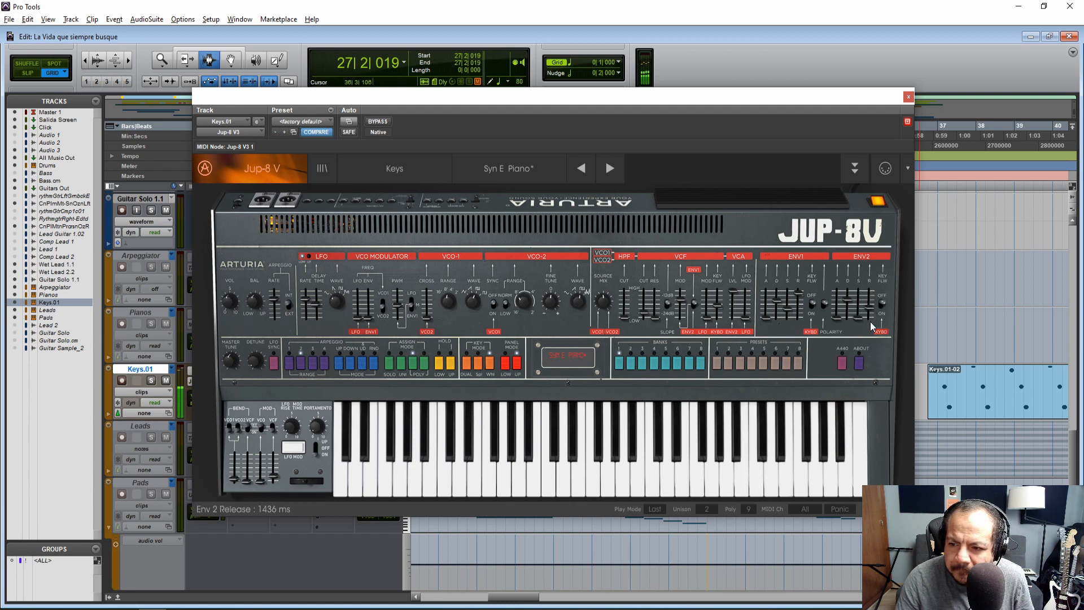
{"action": "left_click", "coordinate": [698, 485]}
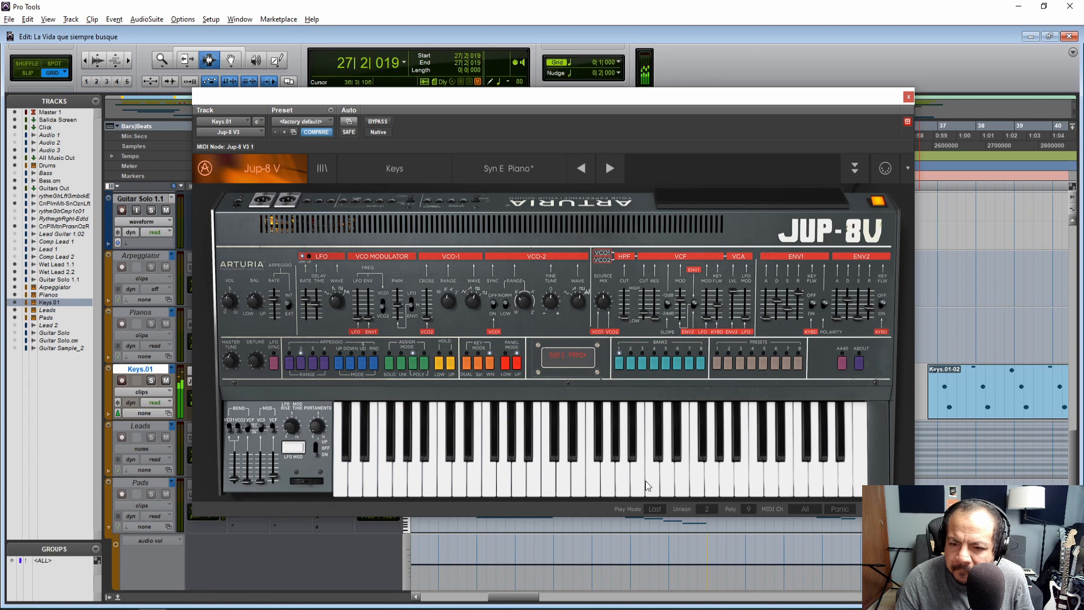
{"action": "left_click", "coordinate": [909, 98]}
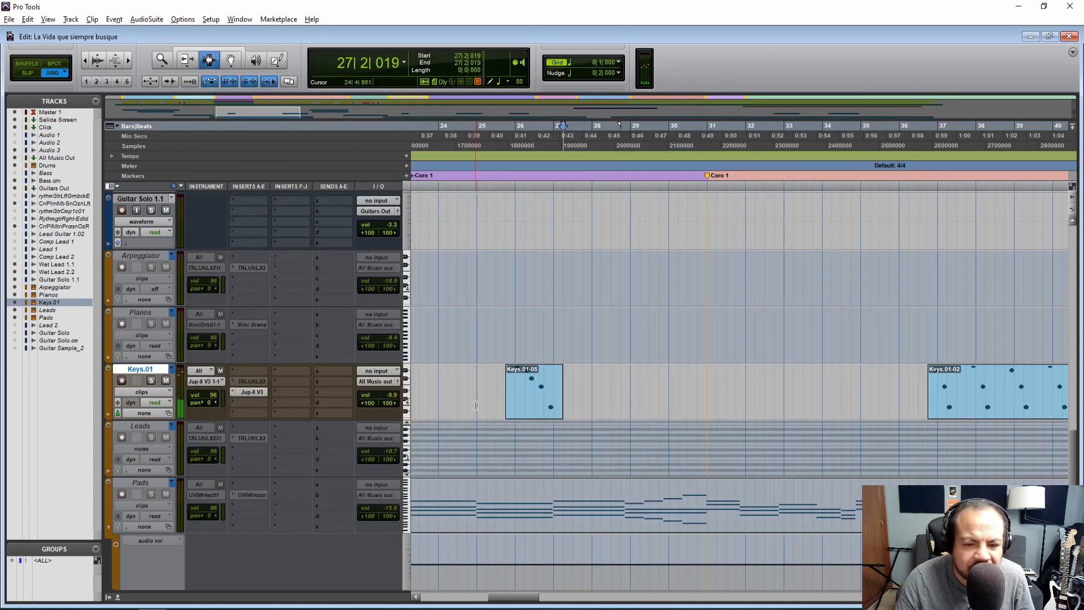
Play the Keys.01-05 clip with the Syn E Piano sound from 25|3|000 and again from 24|1|000
{"action": "key", "text": "space"}
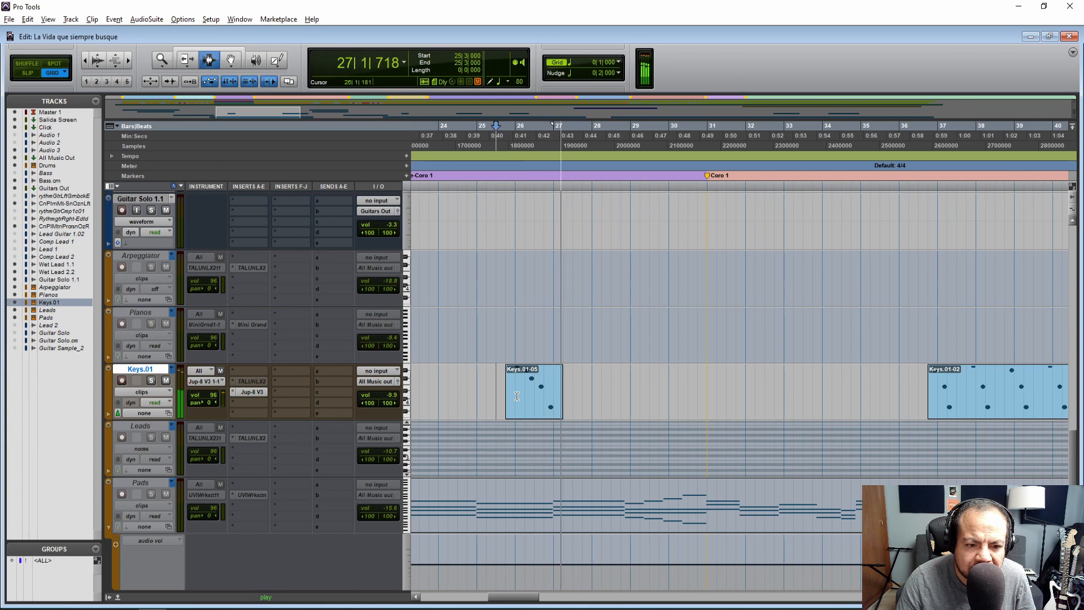
{"action": "key", "text": "space"}
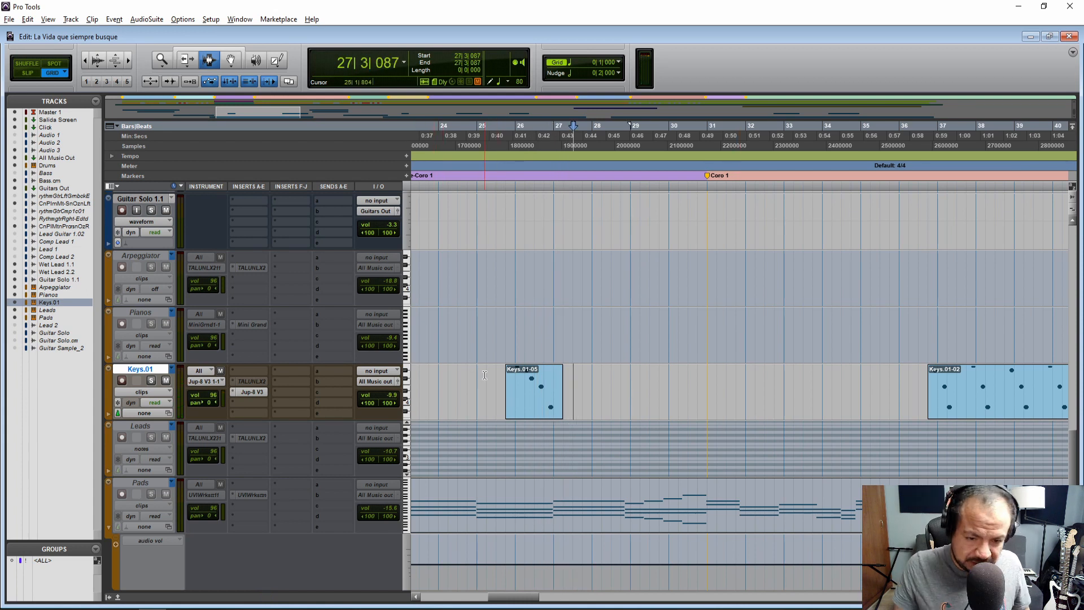
{"action": "left_click", "coordinate": [440, 398]}
{"action": "key", "text": "space"}
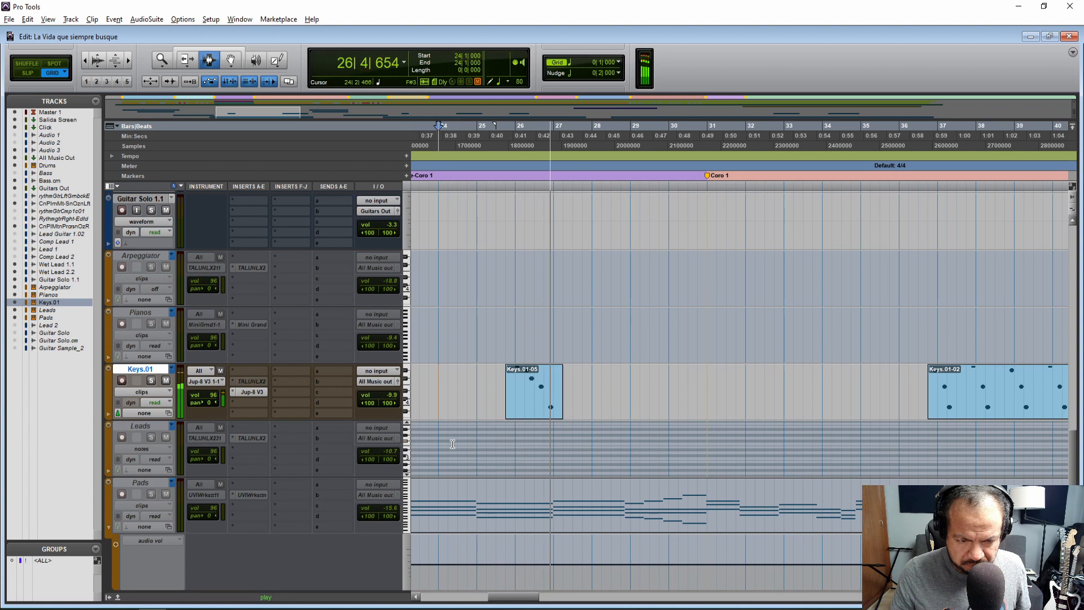
{"action": "key", "text": "space"}
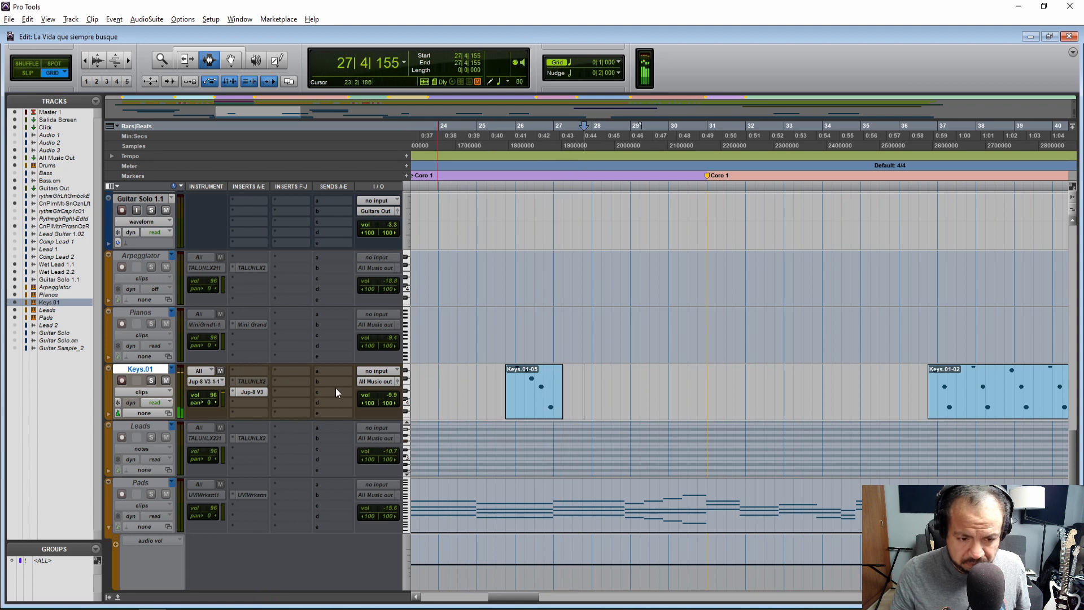
Review the Syn E Piano settings in the Jup-8 V3 plug-in window, close it, and replay the clip from 24|4|000
{"action": "left_click", "coordinate": [254, 391]}
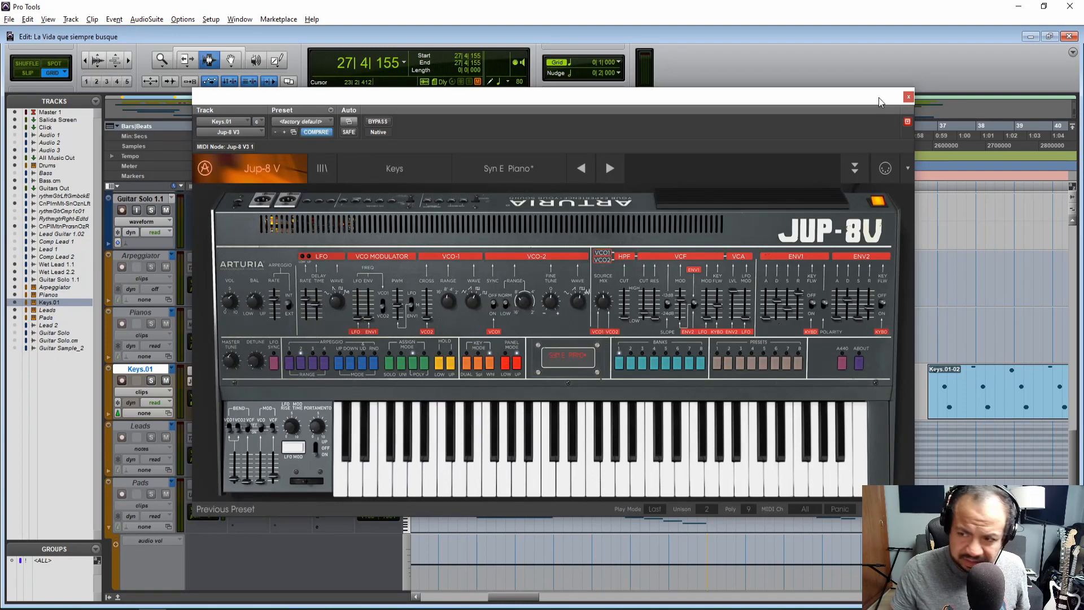
{"action": "left_click", "coordinate": [907, 98]}
{"action": "key", "text": "space"}
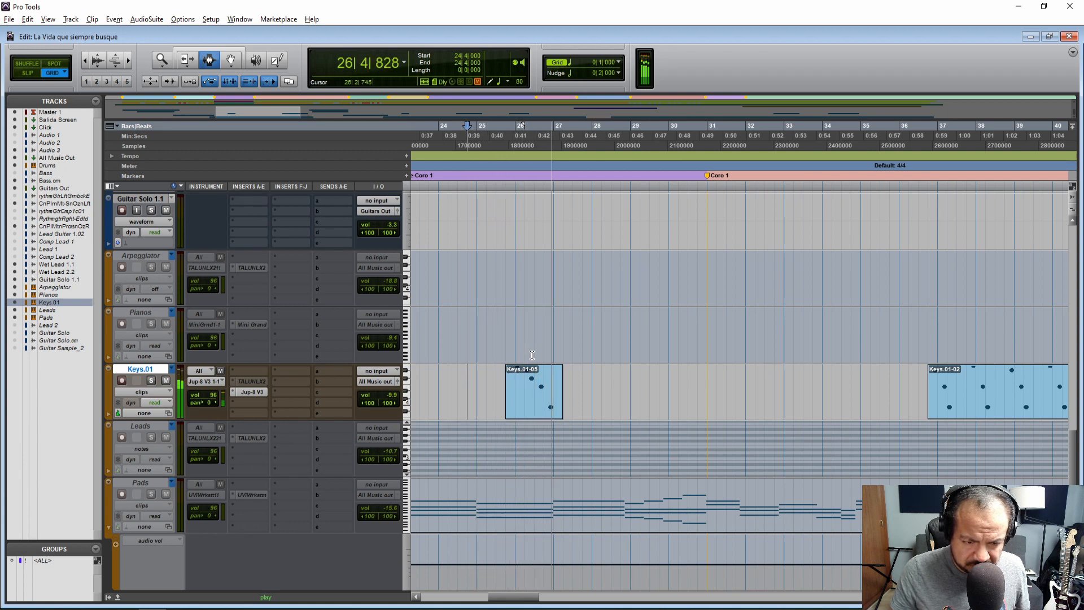
{"action": "key", "text": "space"}
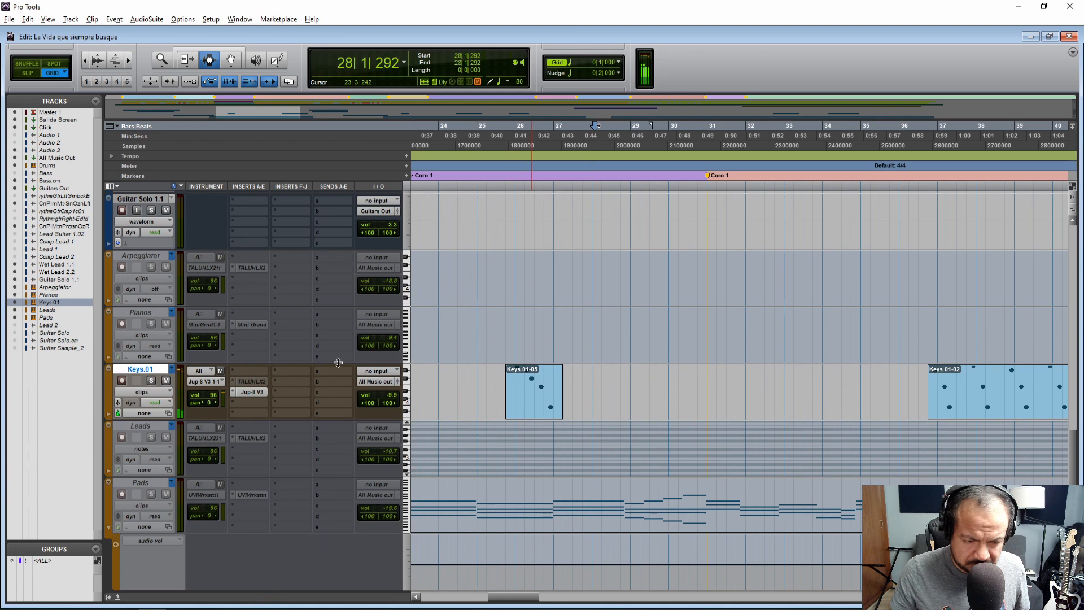
Switch Keys.01 back from Jup-8 V3 to the TALUNLXV2 insert and play the Keys.01-05 clip from 25|3|000
{"action": "right_click", "coordinate": [252, 391]}
{"action": "left_click", "coordinate": [271, 405]}
{"action": "left_click", "coordinate": [497, 389]}
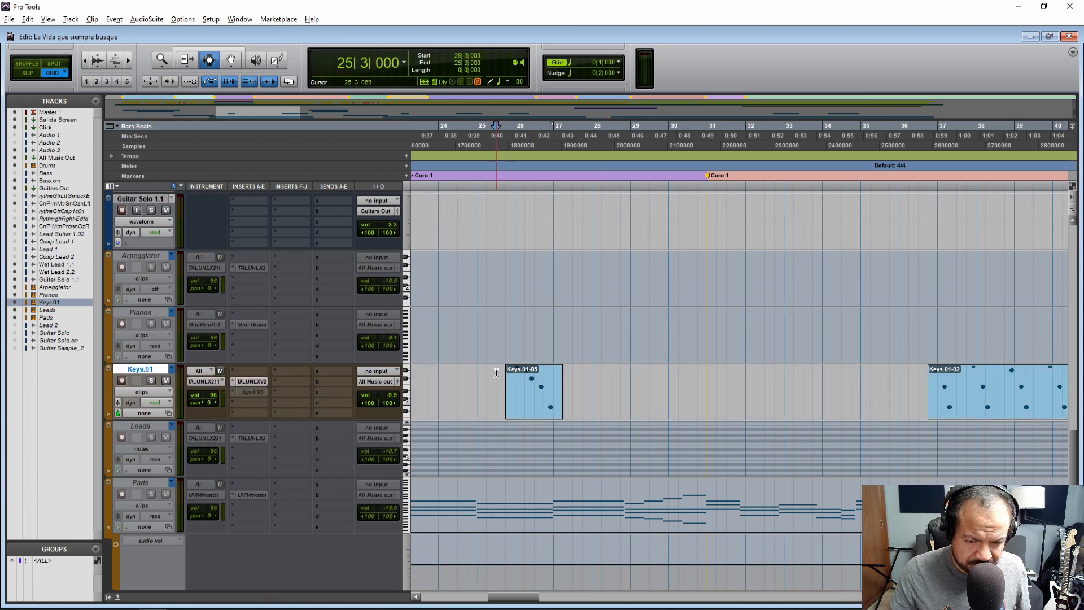
{"action": "key", "text": "space"}
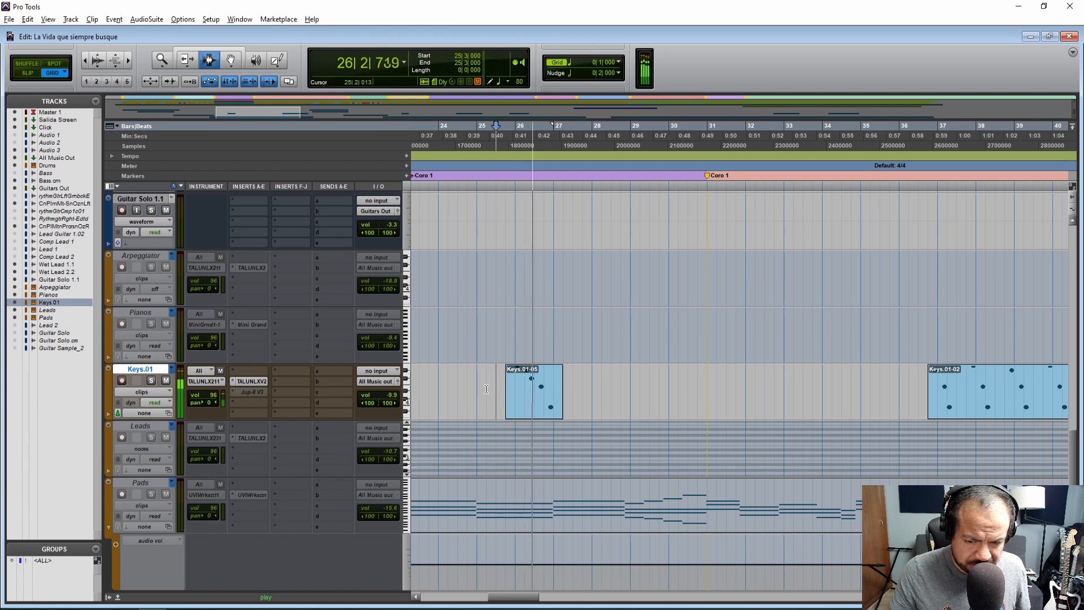
{"action": "key", "text": "space"}
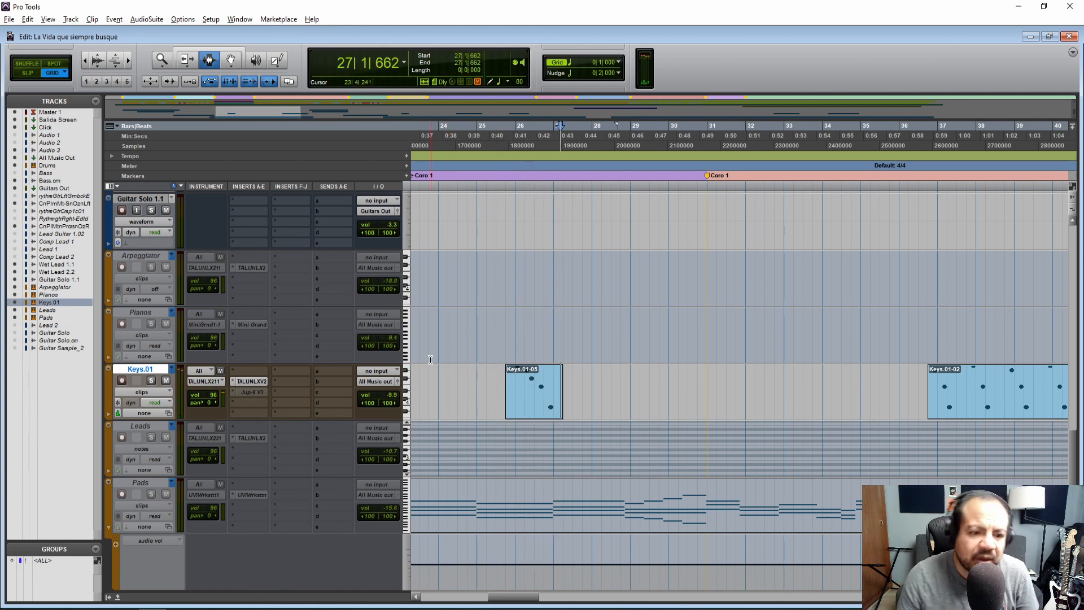
Remove the inactive Jup-8 V3 insert from Keys.01 and open the TAL U-No-LX-V2 plug-in
{"action": "right_click", "coordinate": [247, 391]}
{"action": "left_click", "coordinate": [276, 402]}
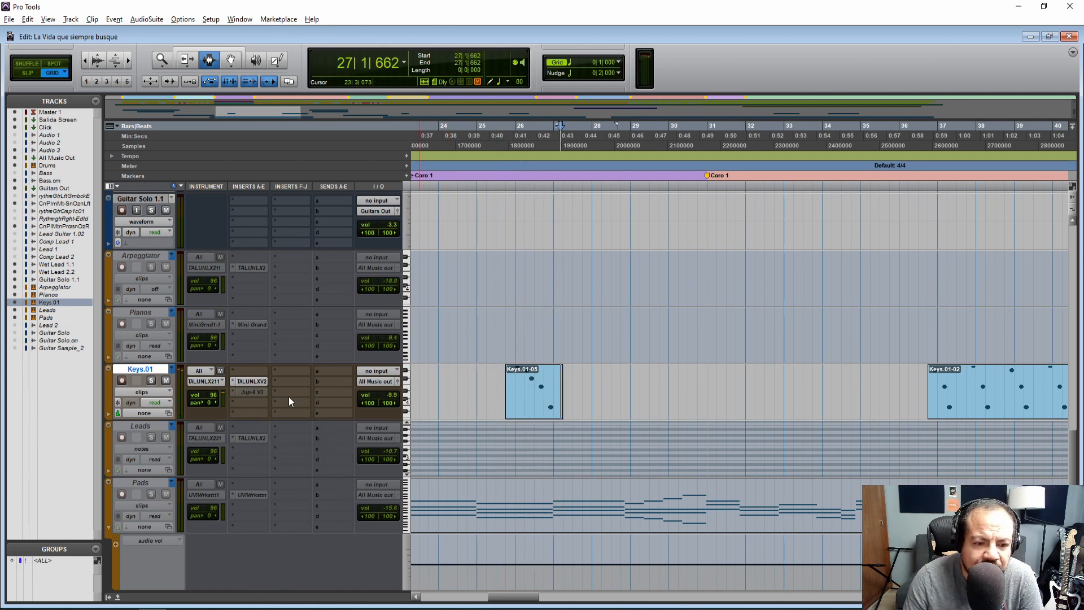
{"action": "left_click", "coordinate": [252, 381]}
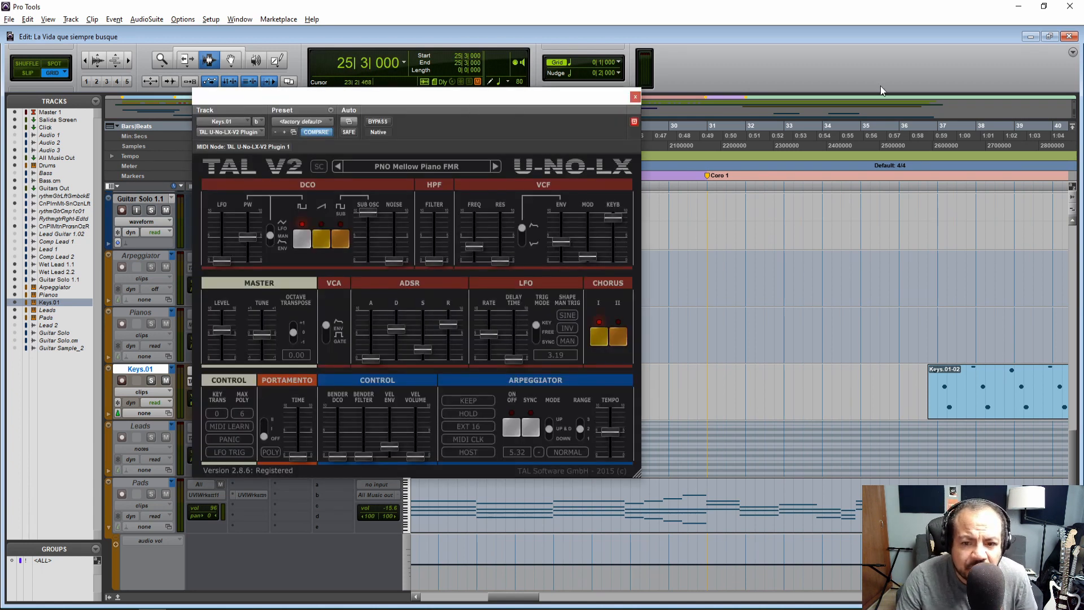
Move the plug-in window clear of the Keys.01-05 clip and try a shorter ADSR release while playing from 25|3|000
{"action": "left_click_drag", "start_coordinate": [442, 102], "coordinate": [891, 73]}
{"action": "key", "text": "space"}
{"action": "left_click_drag", "start_coordinate": [782, 72], "coordinate": [157, 70]}
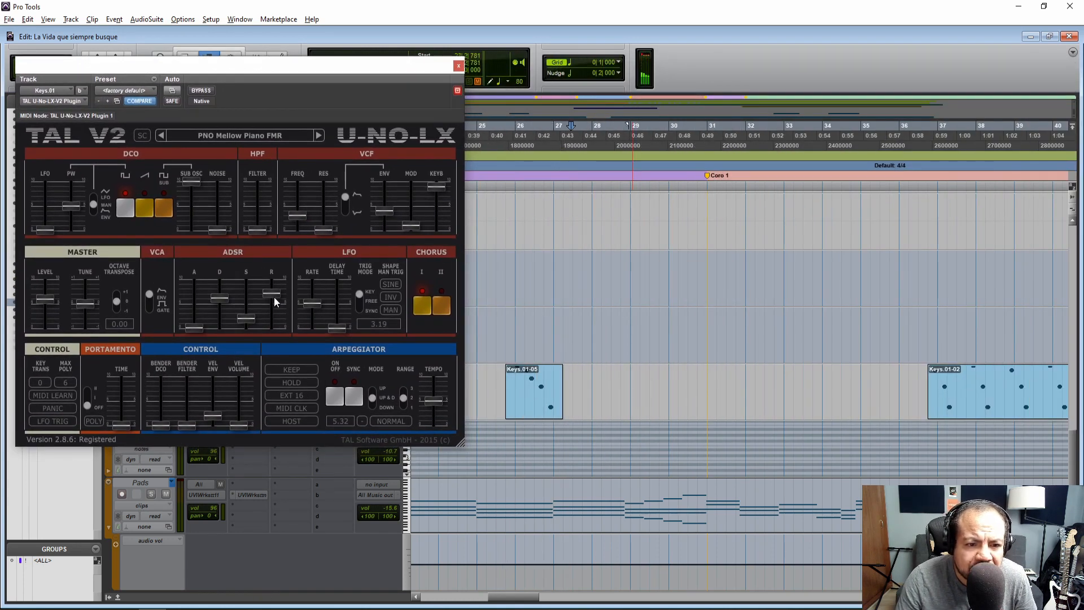
{"action": "left_click_drag", "start_coordinate": [273, 310], "coordinate": [274, 312]}
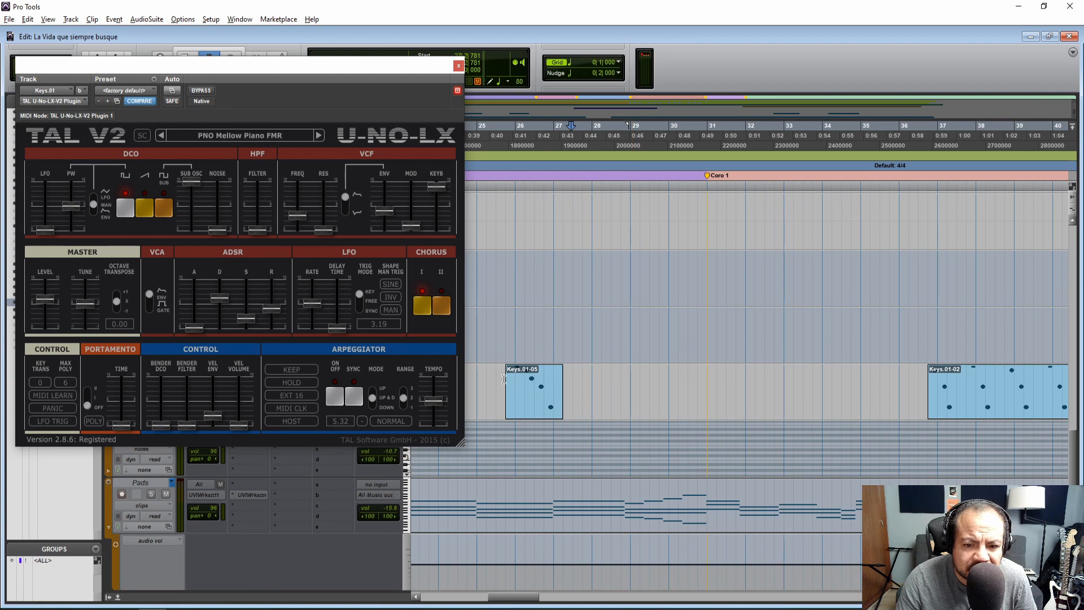
{"action": "key", "text": "space"}
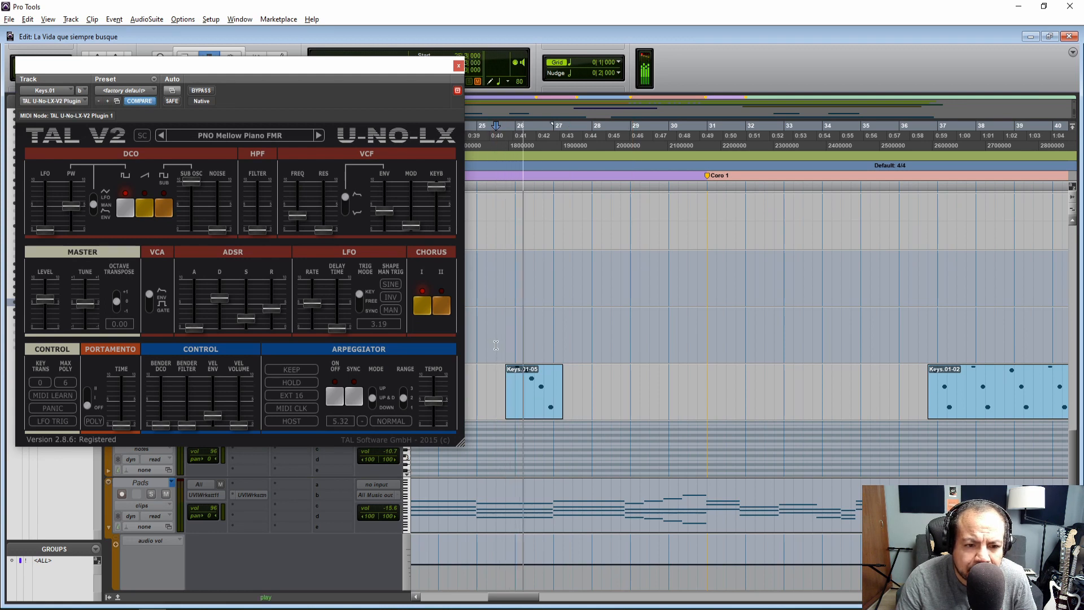
Lengthen the ADSR release of the PNO Mellow Piano FMR sound while replaying the Keys.01-05 clip from 25|3|000
{"action": "left_click_drag", "start_coordinate": [270, 310], "coordinate": [271, 293]}
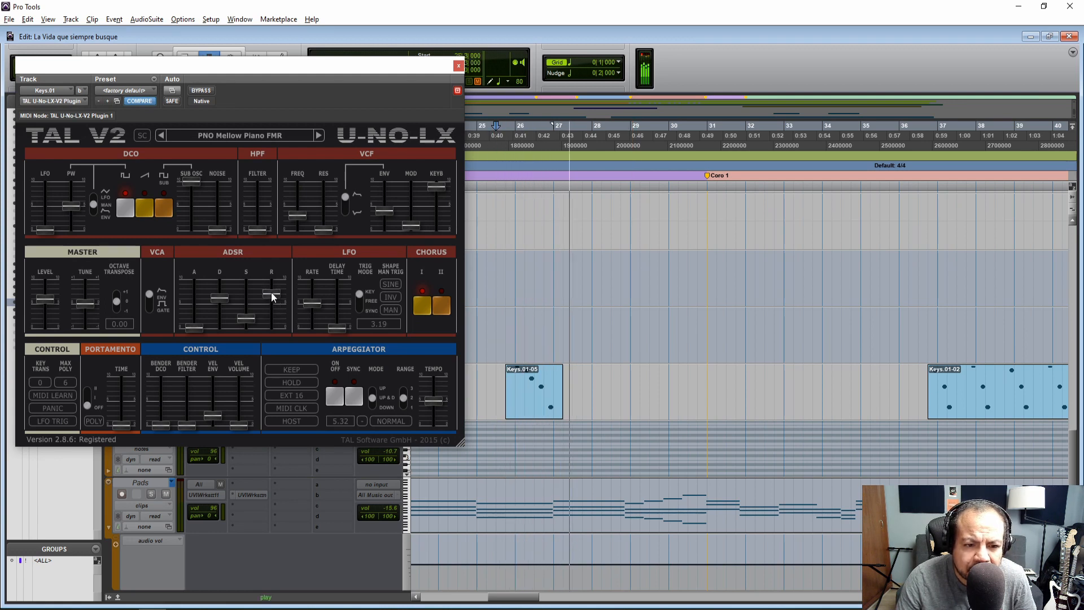
{"action": "key", "text": "space"}
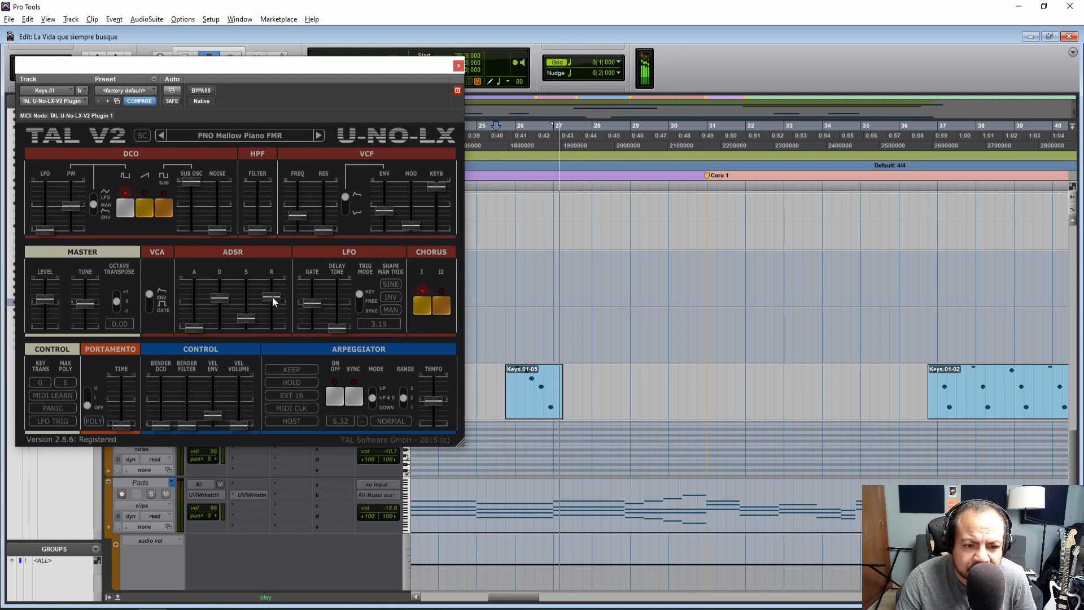
{"action": "key", "text": "space"}
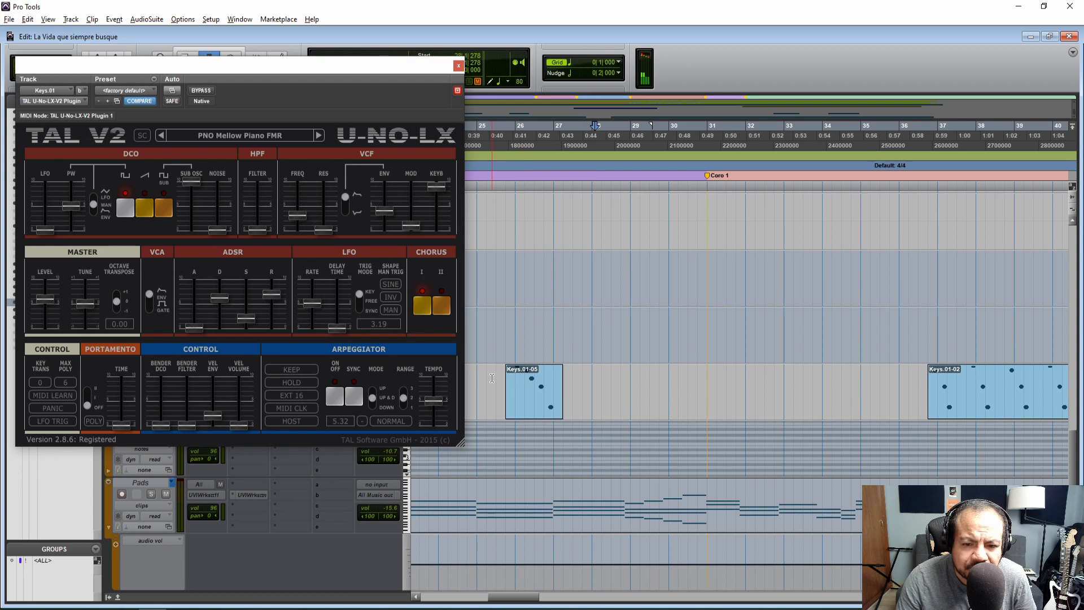
{"action": "left_click_drag", "start_coordinate": [276, 294], "coordinate": [275, 292]}
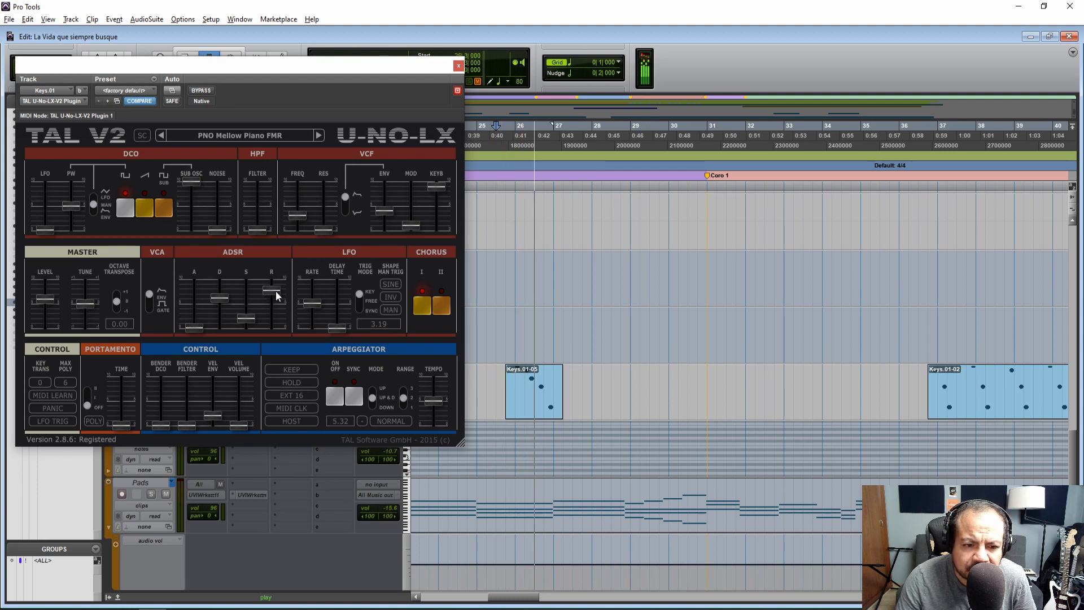
{"action": "key", "text": "space"}
Turn on Chorus II alongside Chorus I and fine-tune the ADSR release while playing the clip from 25|2|000
{"action": "left_click", "coordinate": [487, 386]}
{"action": "key", "text": "space"}
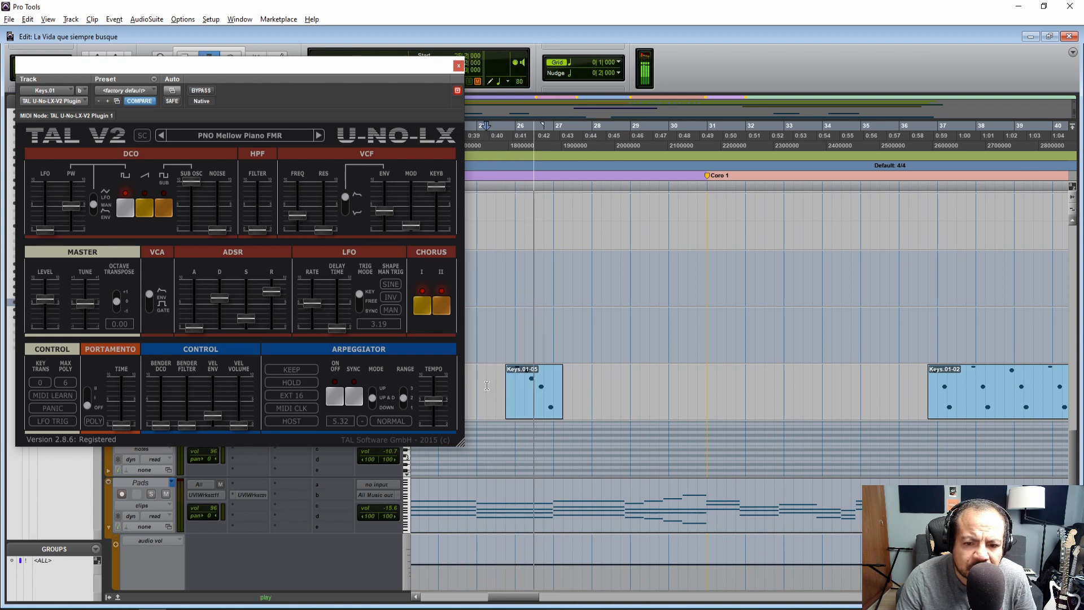
{"action": "left_click_drag", "start_coordinate": [272, 289], "coordinate": [272, 294]}
{"action": "key", "text": "space"}
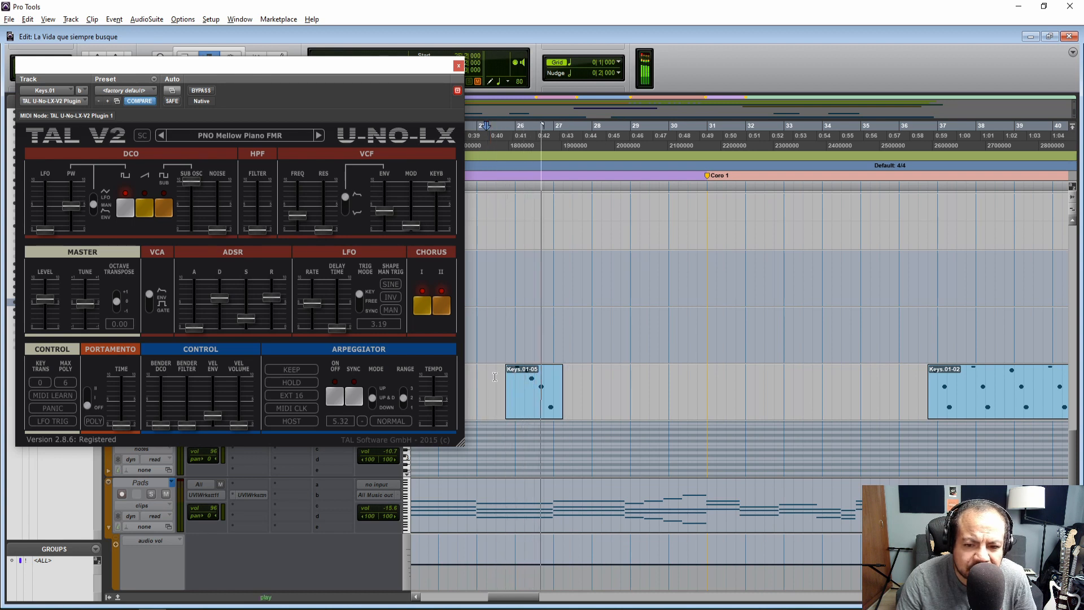
{"action": "left_click_drag", "start_coordinate": [267, 295], "coordinate": [266, 290]}
Solo the Keys.01 track and compare the sound with Chorus II off and on, playing from 25|3|000 and 25|4|000
{"action": "left_click_drag", "start_coordinate": [281, 58], "coordinate": [550, 65]}
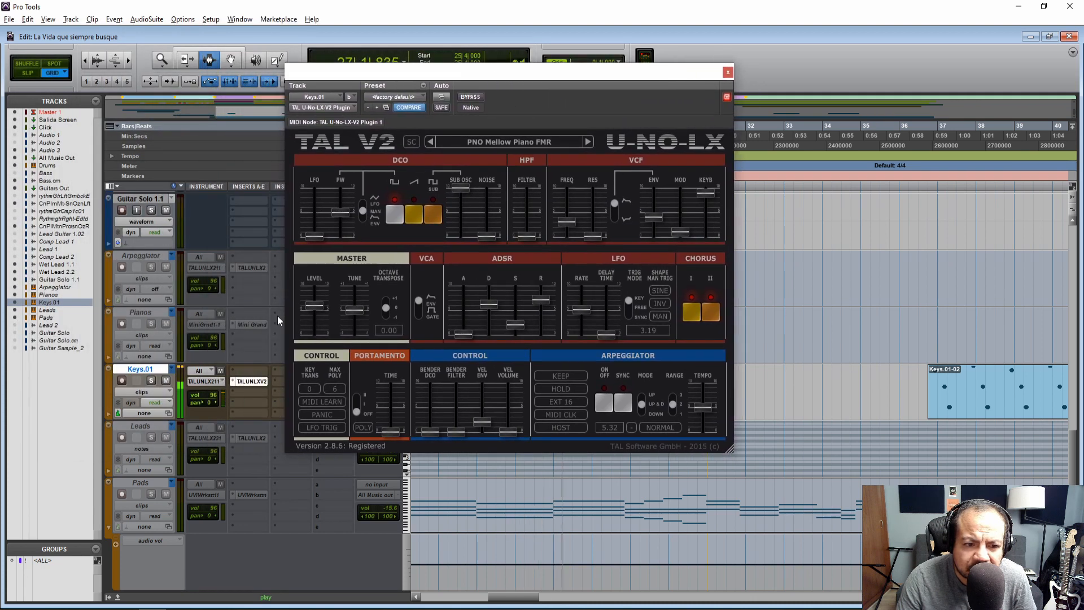
{"action": "left_click_drag", "start_coordinate": [462, 84], "coordinate": [793, 155]}
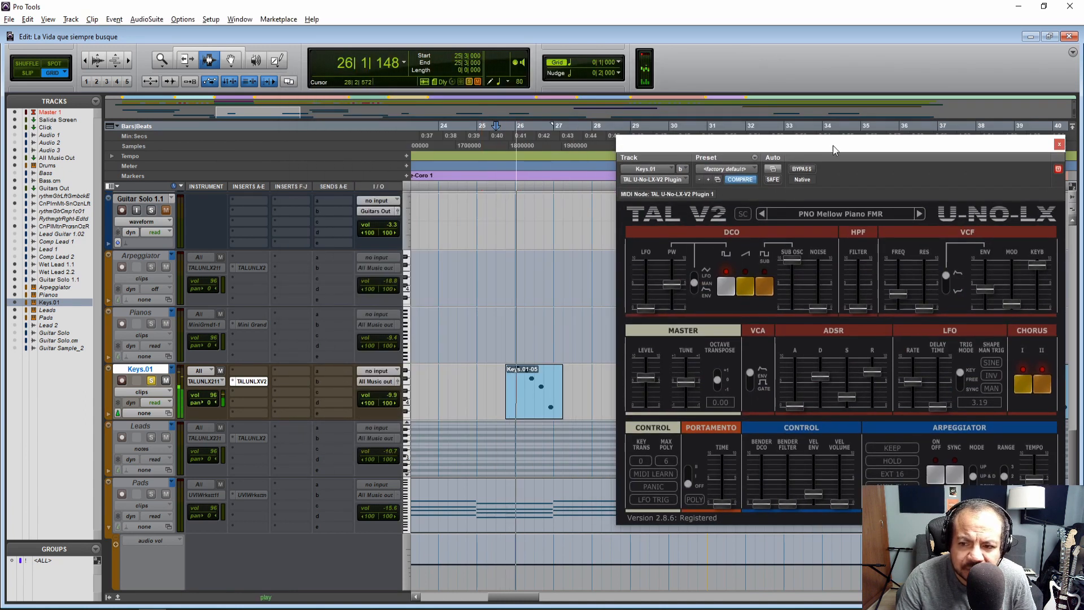
{"action": "left_click_drag", "start_coordinate": [823, 148], "coordinate": [554, 87]}
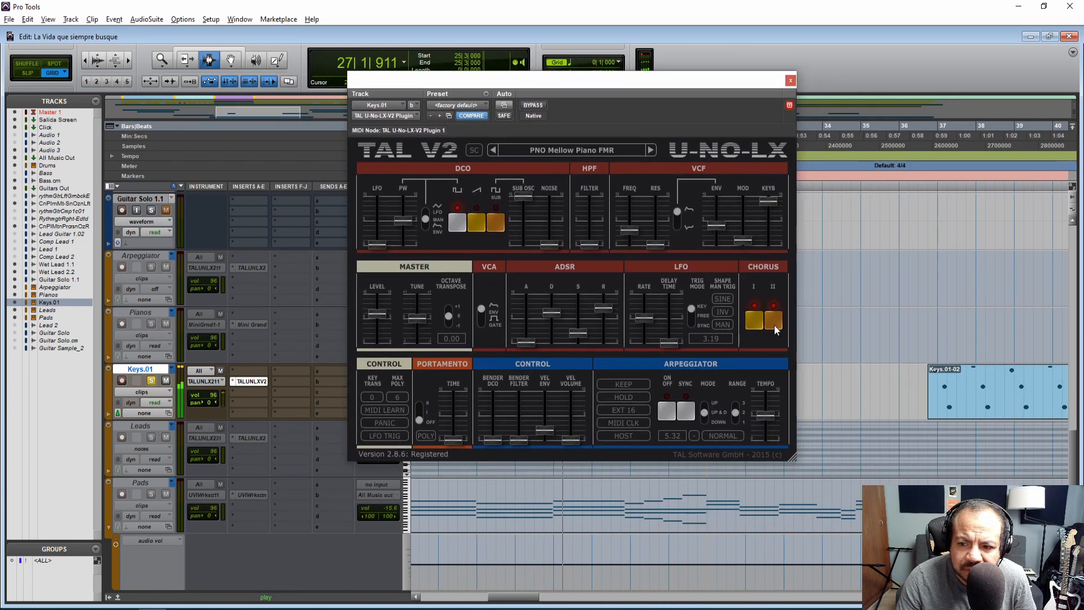
{"action": "left_click_drag", "start_coordinate": [662, 80], "coordinate": [299, 92]}
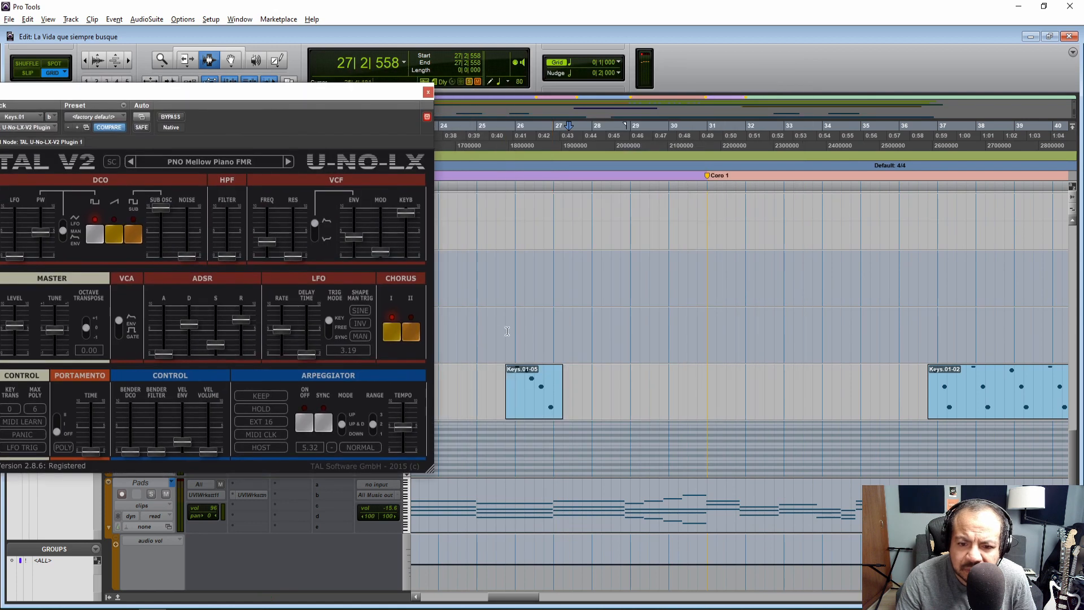
{"action": "left_click", "coordinate": [502, 380]}
{"action": "left_click", "coordinate": [412, 332]}
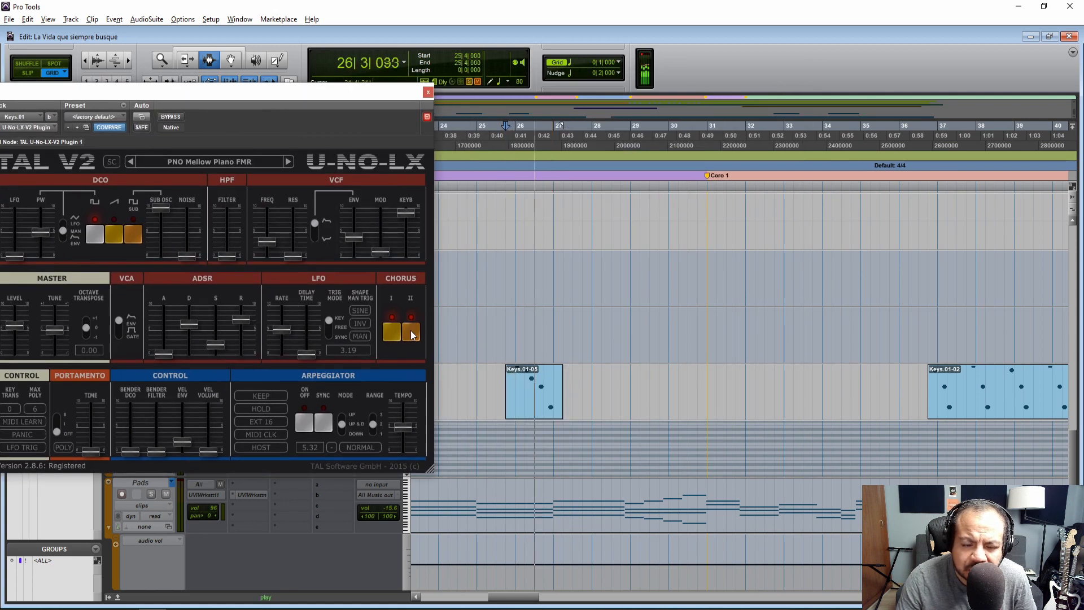
Lengthen the ADSR release slightly, keeping the plug-in window clear of the Keys.01-05 clip and playing from 25|3|000
{"action": "left_click_drag", "start_coordinate": [285, 93], "coordinate": [588, 91]}
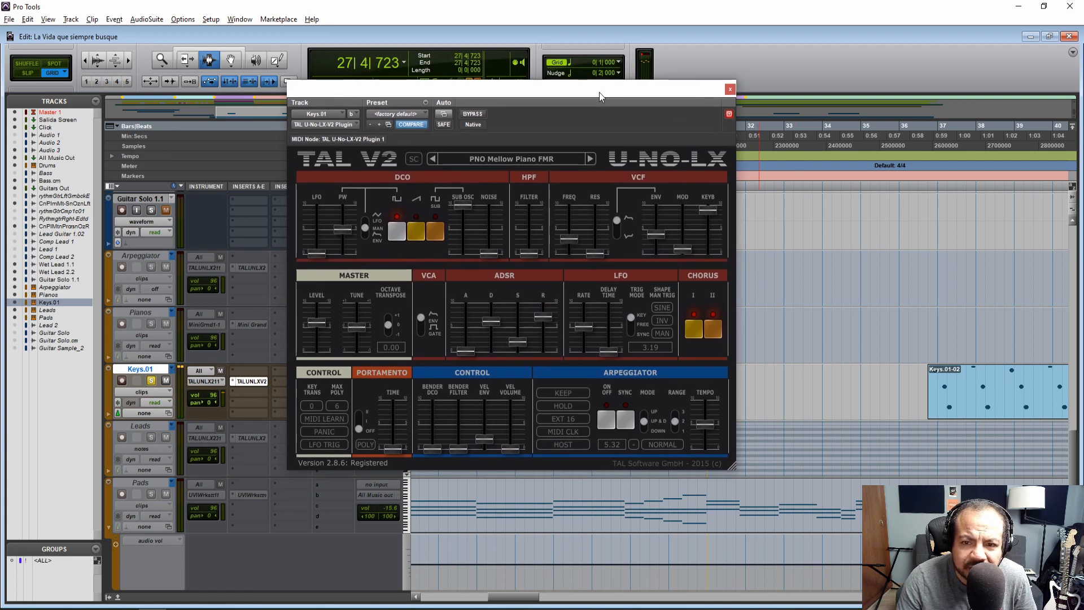
{"action": "left_click_drag", "start_coordinate": [599, 92], "coordinate": [325, 93]}
{"action": "left_click", "coordinate": [495, 370]}
{"action": "key", "text": "space"}
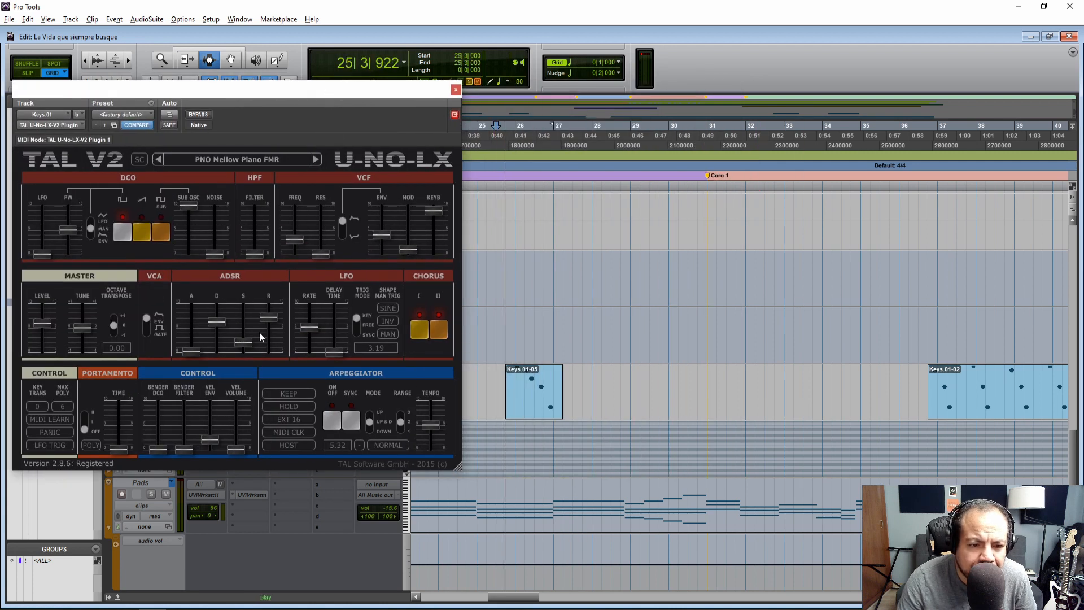
{"action": "left_click_drag", "start_coordinate": [266, 320], "coordinate": [267, 316]}
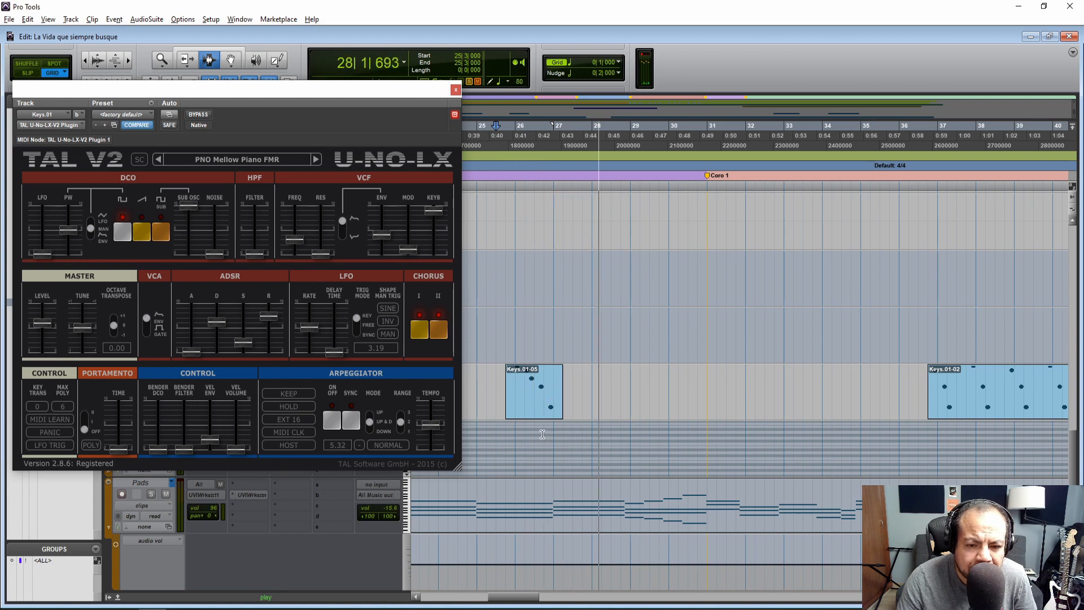
{"action": "left_click", "coordinate": [495, 385]}
{"action": "key", "text": "space"}
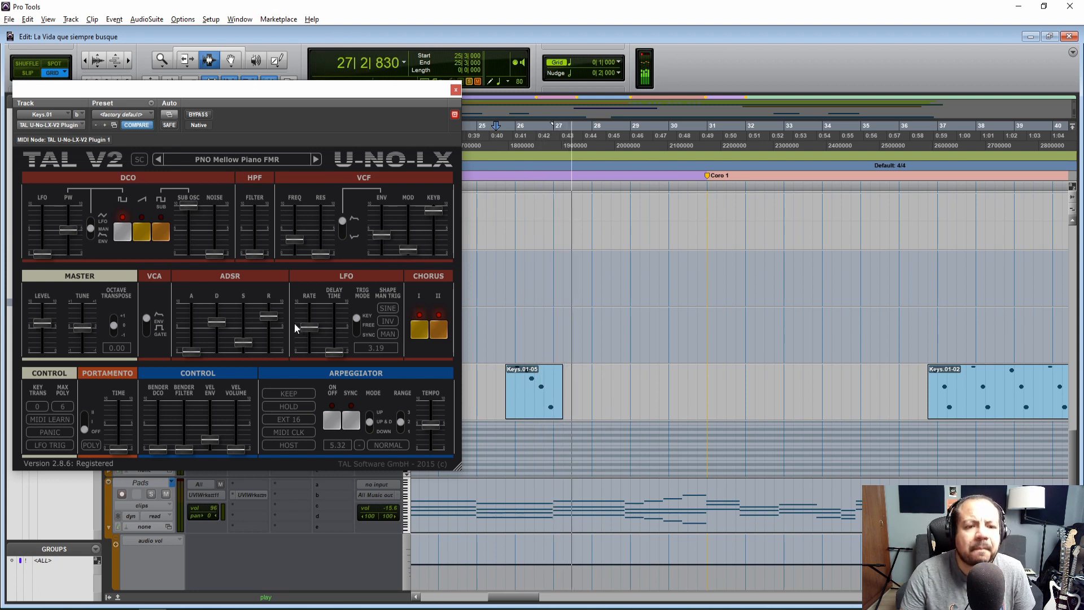
Shorten the ADSR release a little and replay the Keys.01-05 clip from 25|3|000
{"action": "left_click_drag", "start_coordinate": [273, 317], "coordinate": [272, 321]}
{"action": "key", "text": "space"}
{"action": "key", "text": "space"}
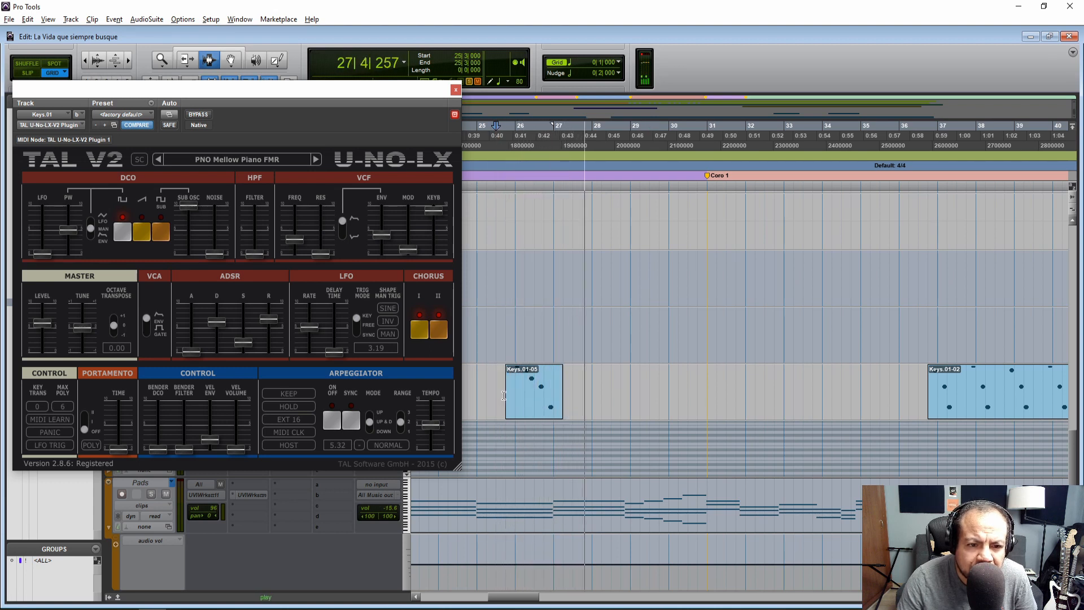
{"action": "key", "text": "space"}
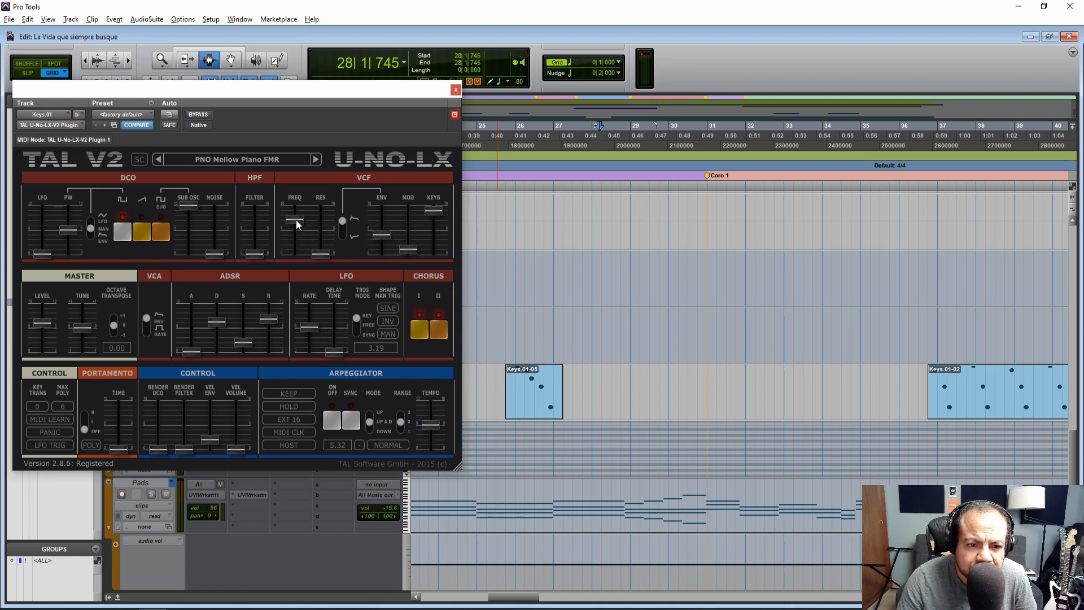
Try a higher VCF frequency from 25|4|000, then settle it slightly lower while replaying from 25|3|000
{"action": "left_click", "coordinate": [506, 371]}
{"action": "key", "text": "space"}
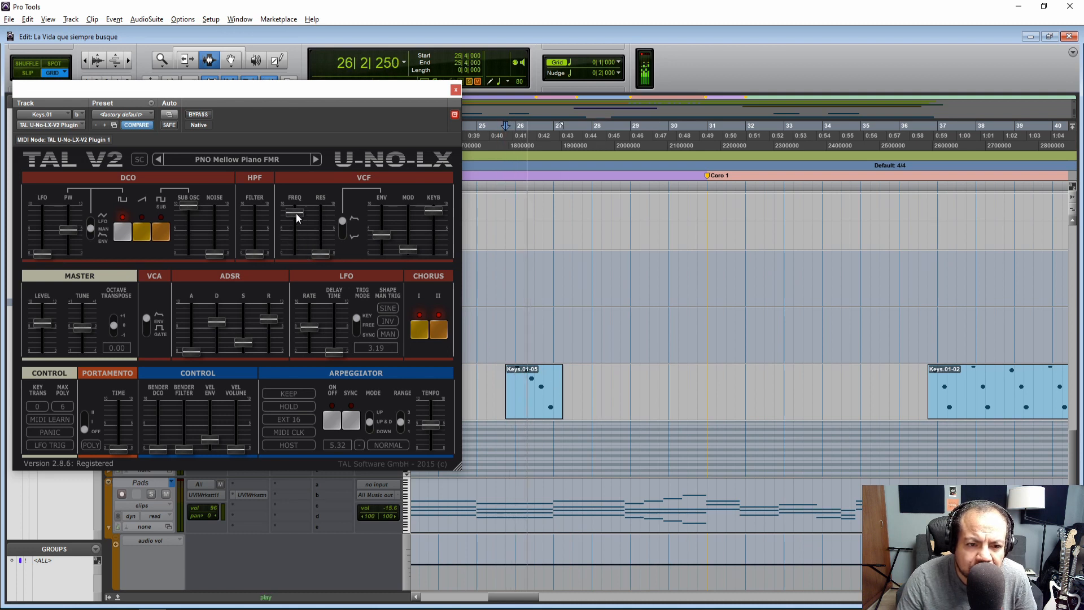
{"action": "left_click_drag", "start_coordinate": [295, 200], "coordinate": [295, 240]}
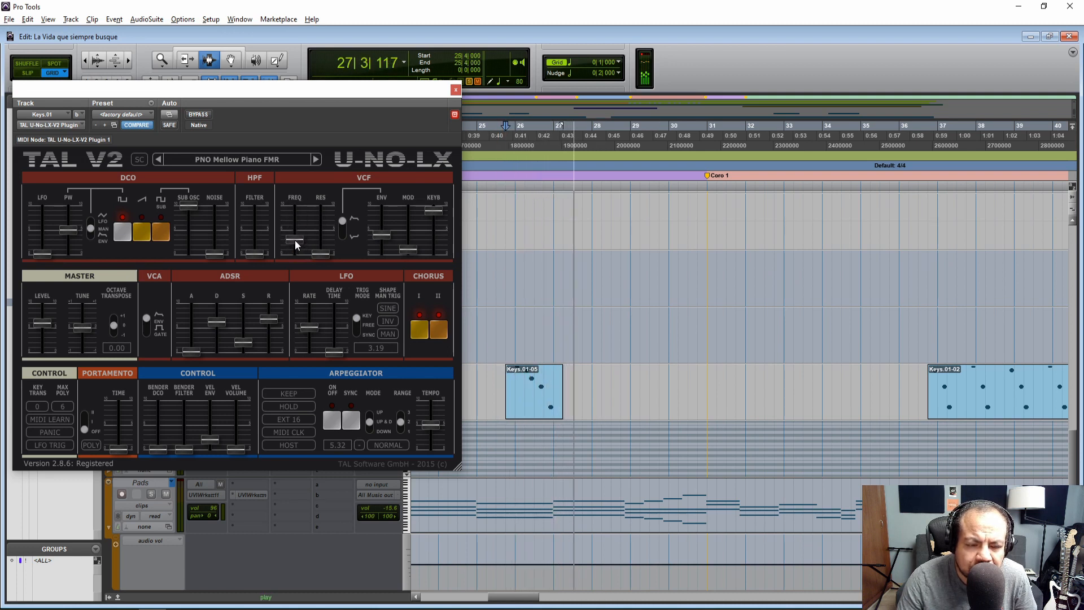
{"action": "key", "text": "space"}
{"action": "left_click", "coordinate": [496, 395]}
{"action": "key", "text": "space"}
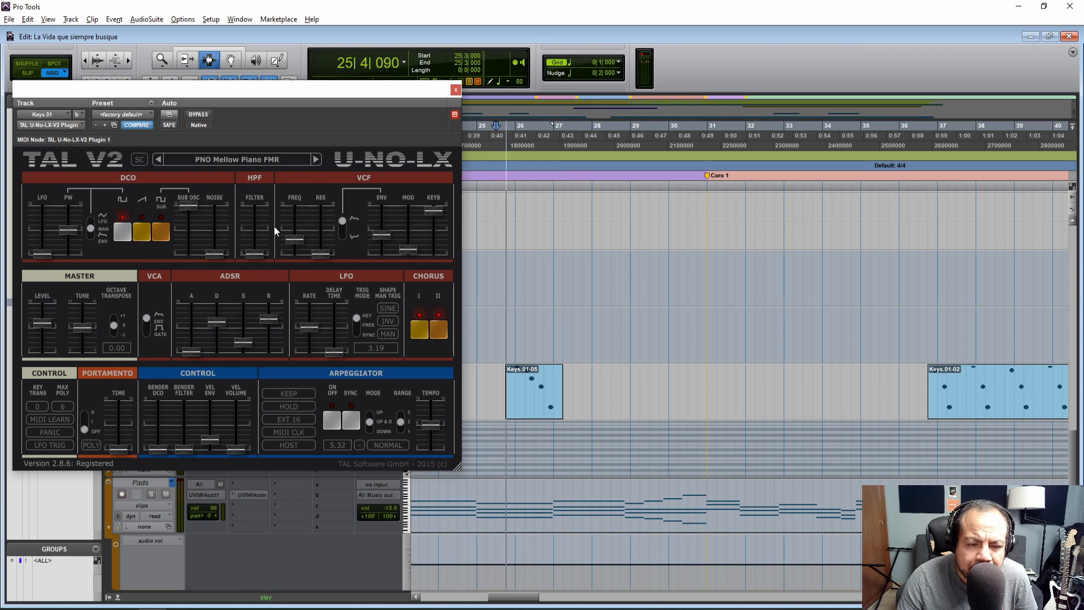
{"action": "left_click_drag", "start_coordinate": [293, 239], "coordinate": [293, 242]}
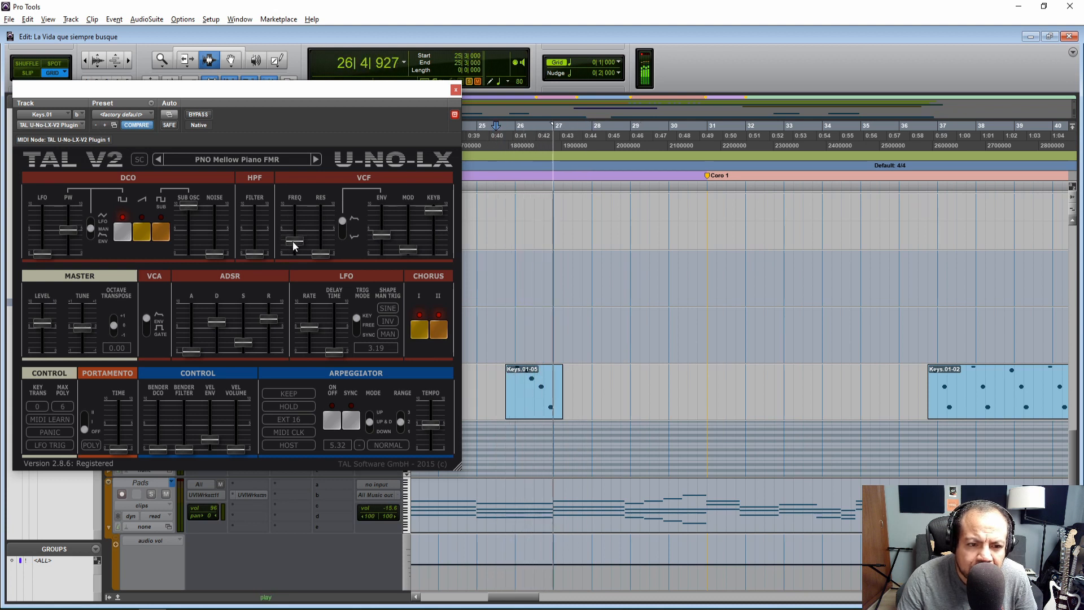
{"action": "key", "text": "space"}
{"action": "key", "text": "space"}
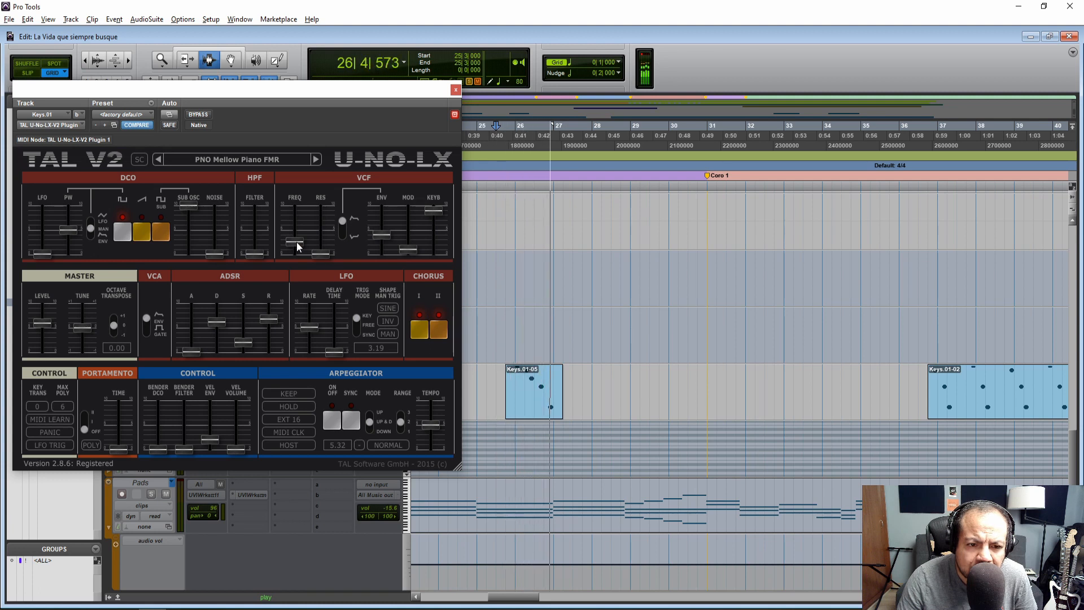
Nudge the ADSR release slightly longer, move the plug-in window off the track controls and replay from 25|3|000
{"action": "left_click_drag", "start_coordinate": [273, 319], "coordinate": [272, 317]}
{"action": "key", "text": "space"}
{"action": "key", "text": "space"}
{"action": "left_click_drag", "start_coordinate": [293, 91], "coordinate": [857, 121]}
{"action": "key", "text": "space"}
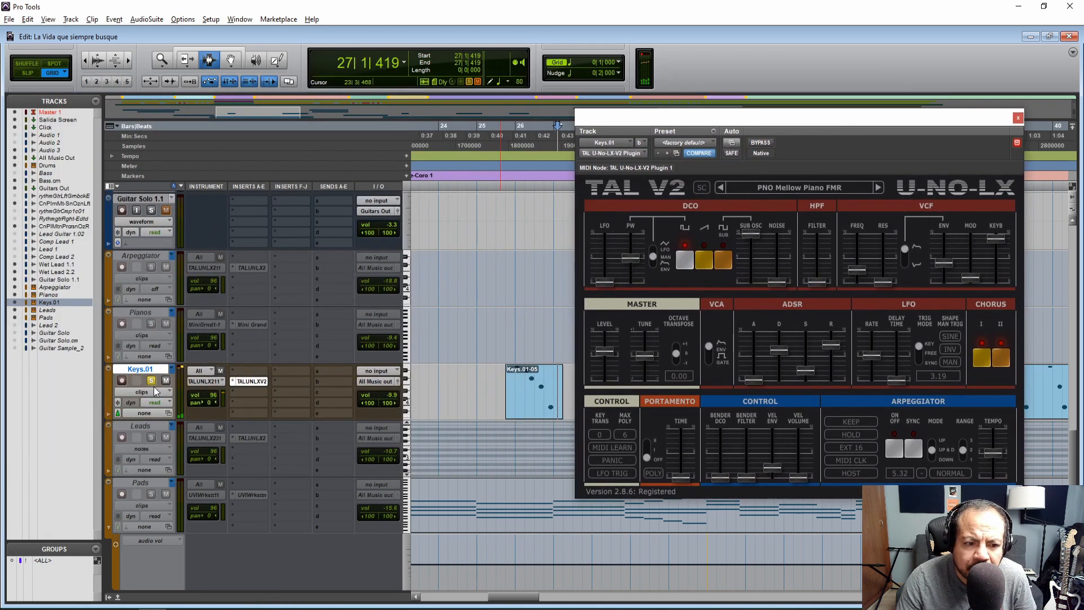
{"action": "left_click", "coordinate": [500, 395]}
{"action": "key", "text": "space"}
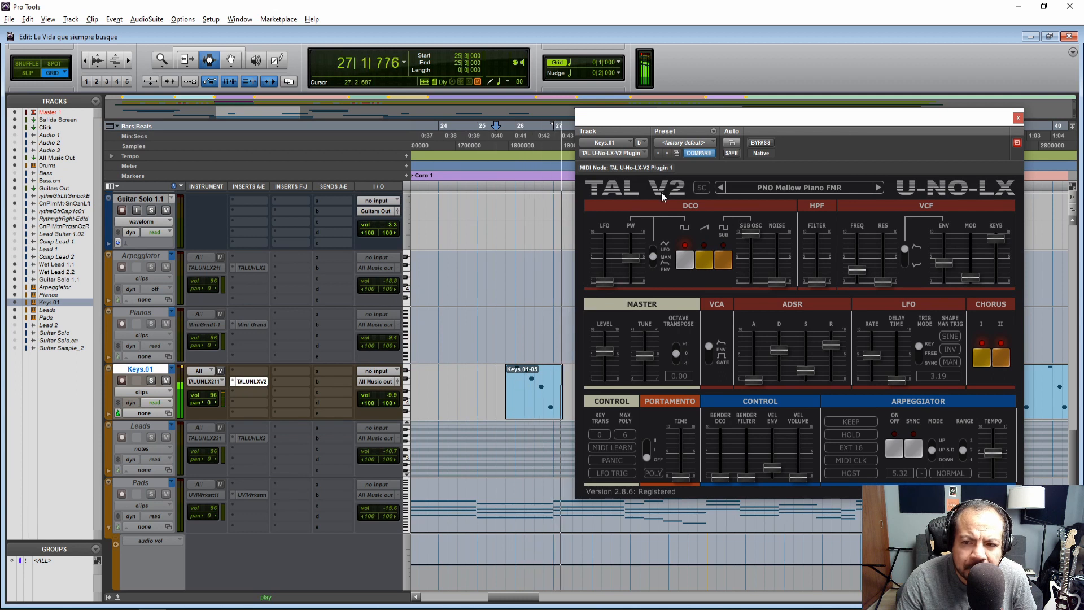
Move the plug-in window away from the Keys.01-05 clip and listen to the clip once more from 25|3|000
{"action": "left_click_drag", "start_coordinate": [719, 122], "coordinate": [353, 86]}
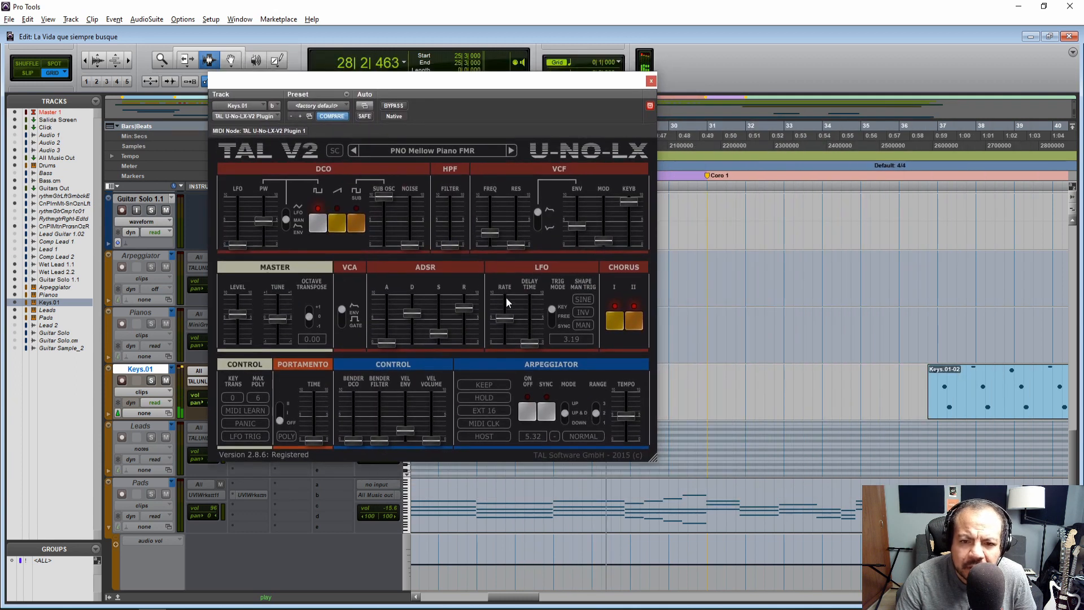
{"action": "left_click_drag", "start_coordinate": [461, 82], "coordinate": [270, 91]}
{"action": "left_click", "coordinate": [497, 359]}
{"action": "key", "text": "space"}
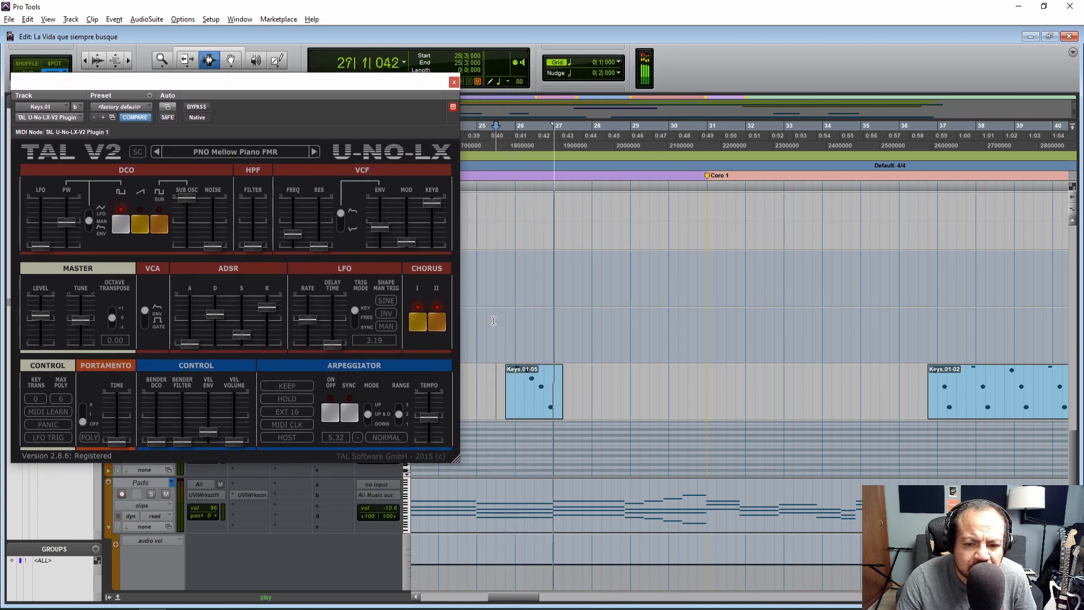
{"action": "key", "text": "space"}
Check the preset options for PNO Mellow Piano FMR without choosing any, and close the U-No-LX window
{"action": "left_click_drag", "start_coordinate": [249, 83], "coordinate": [565, 84]}
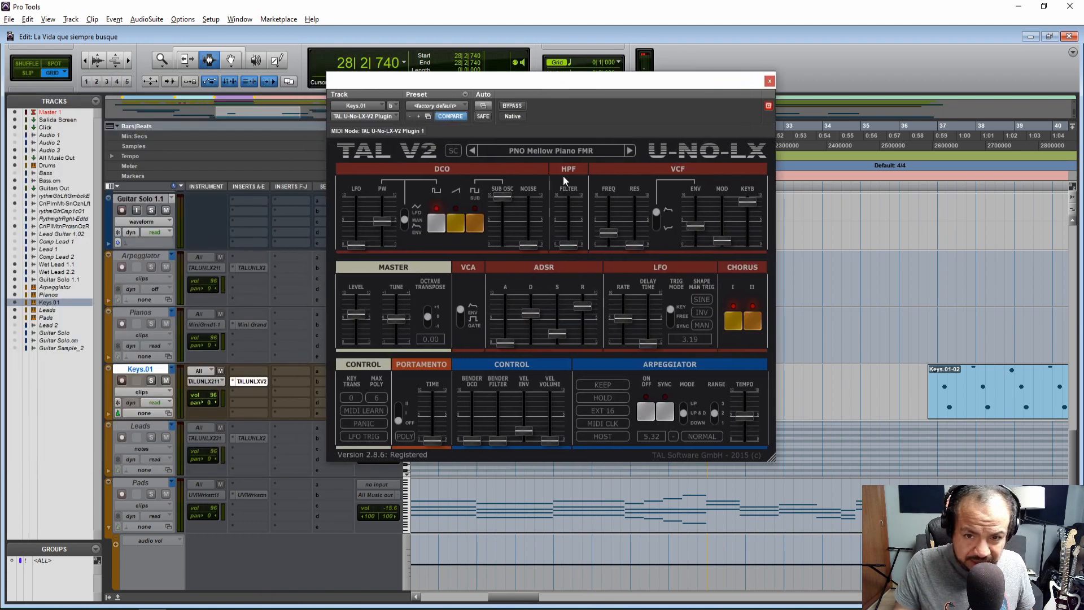
{"action": "left_click", "coordinate": [549, 151]}
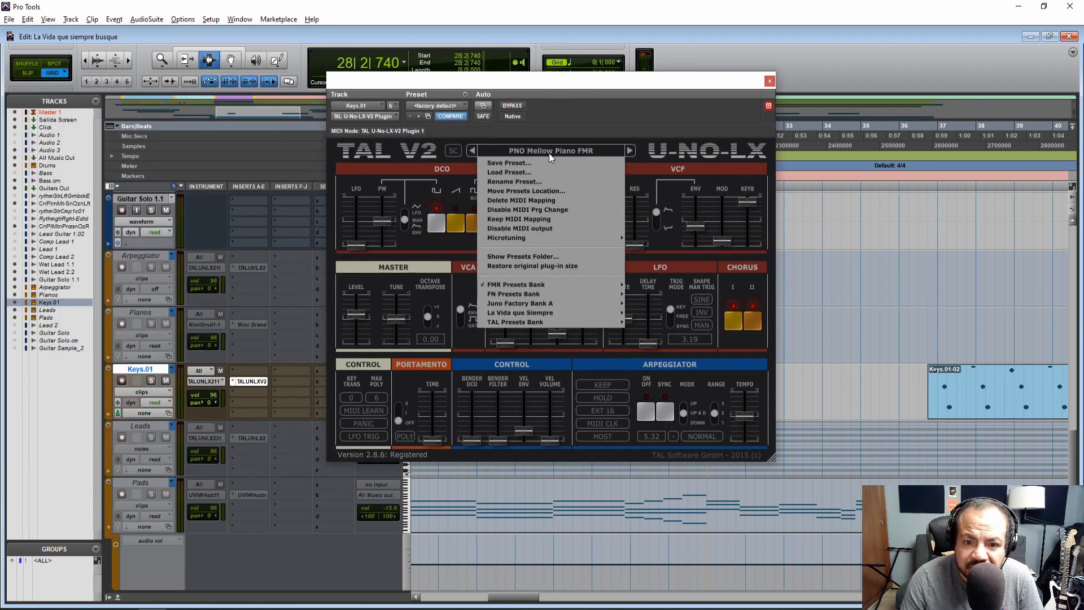
{"action": "left_click", "coordinate": [539, 153]}
{"action": "left_click", "coordinate": [769, 81]}
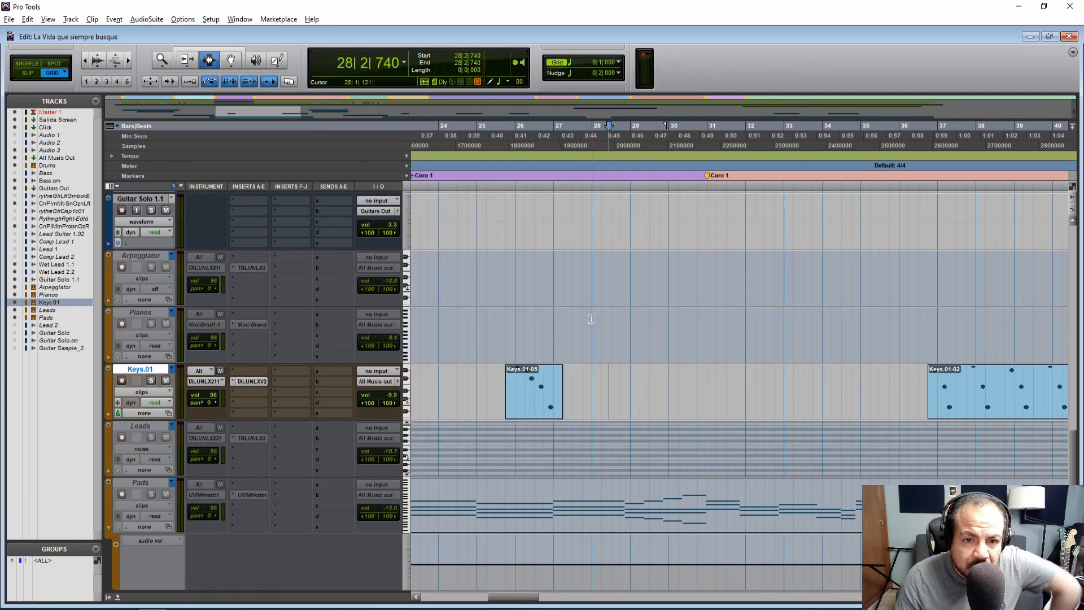
Inspect the UVI Workstation presets used on the Leads and Pads tracks, closing each plug-in window
{"action": "left_click_drag", "start_coordinate": [522, 597], "coordinate": [525, 599]}
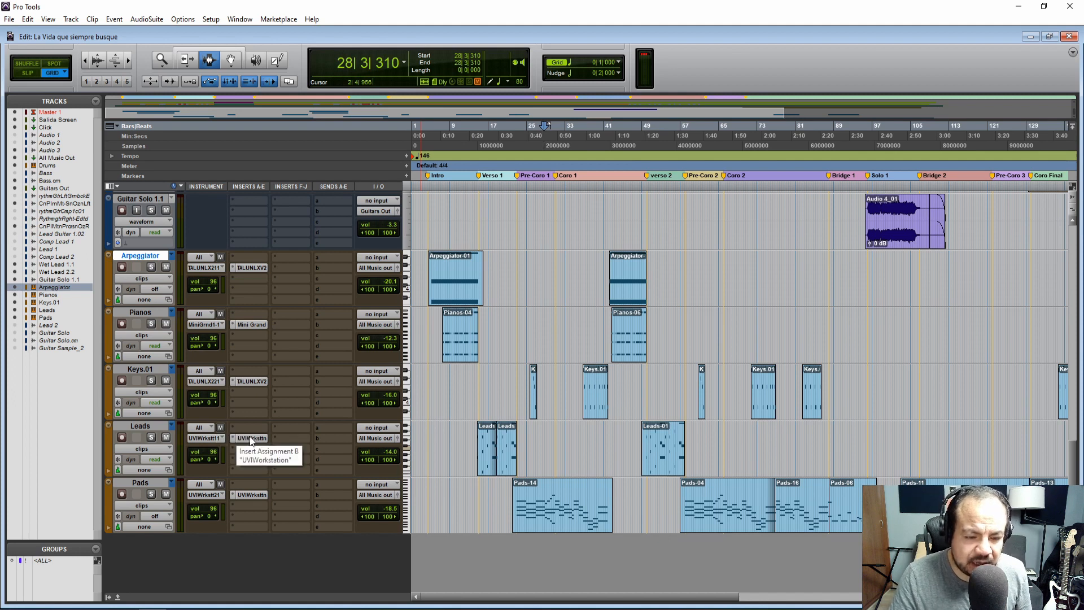
{"action": "left_click", "coordinate": [250, 437]}
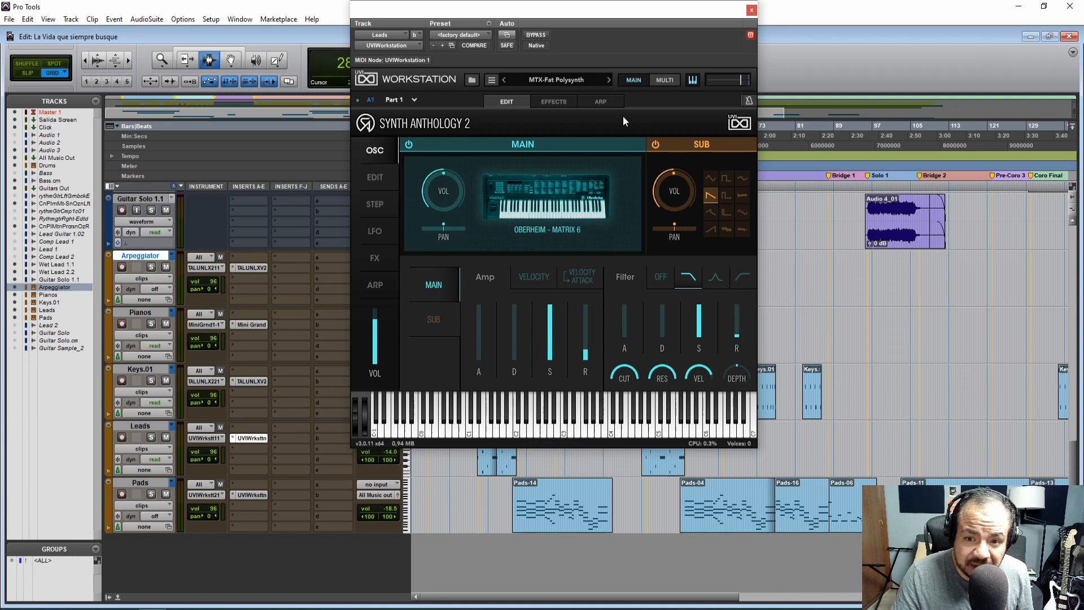
{"action": "left_click", "coordinate": [751, 10]}
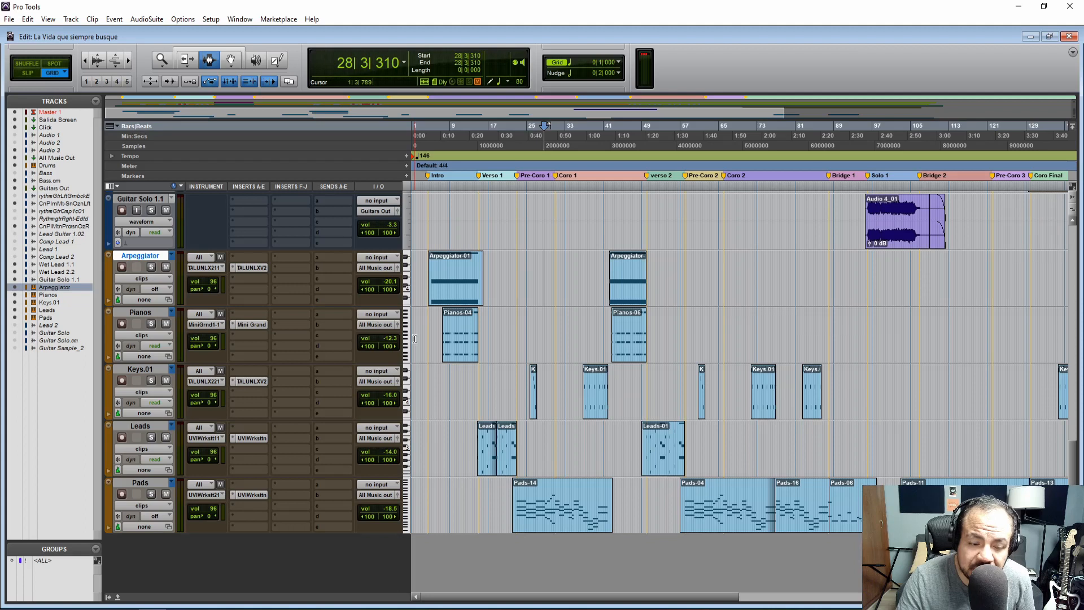
{"action": "left_click", "coordinate": [252, 495]}
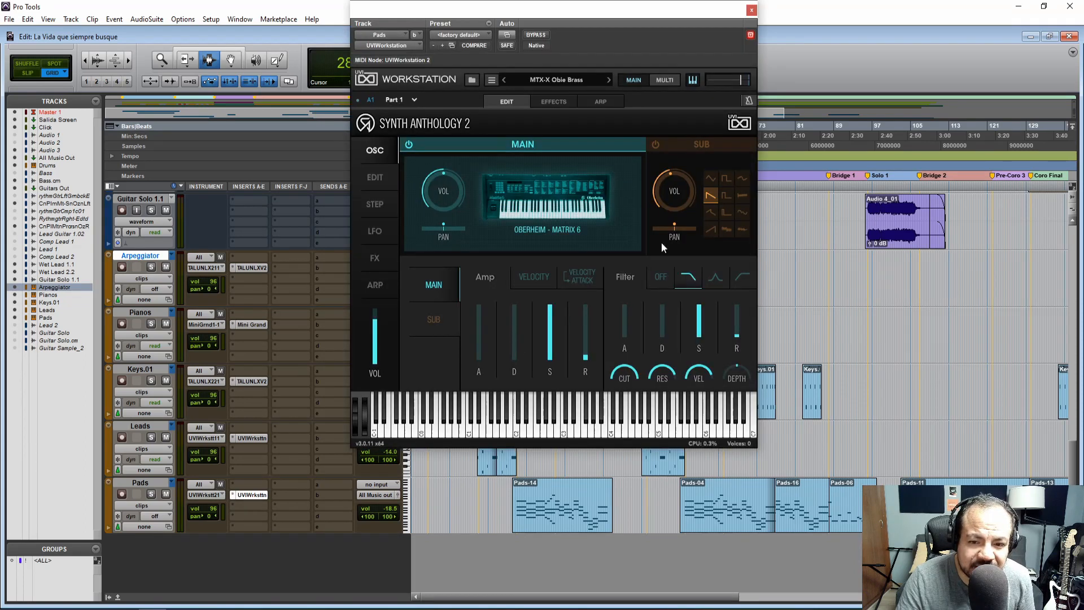
{"action": "left_click", "coordinate": [751, 10]}
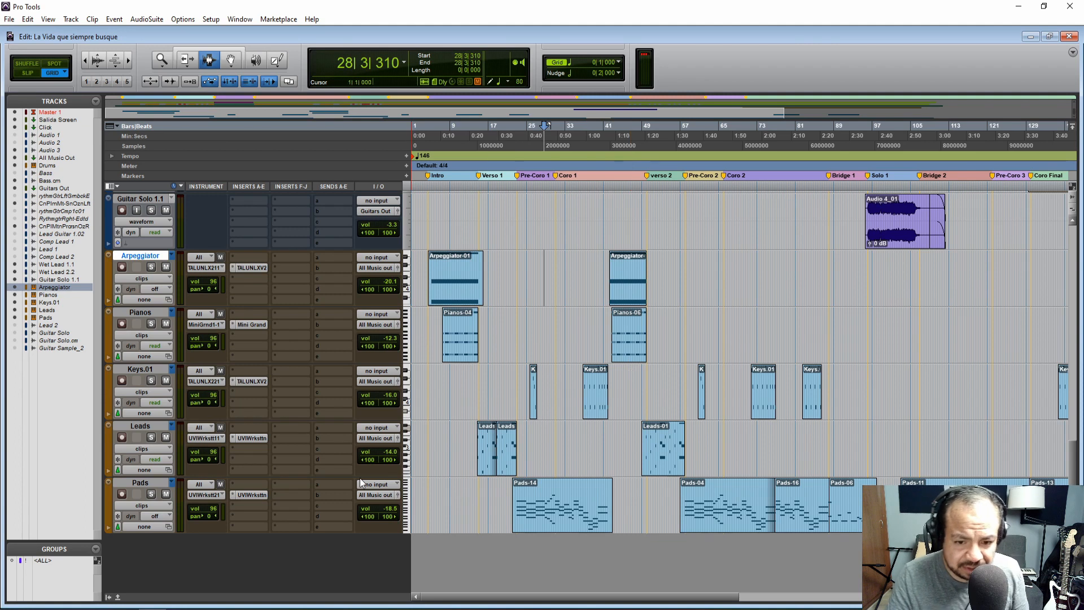
Play the Arpeggiator and Pianos parts from 5|4|000 and the Leads part from 14|3|000
{"action": "left_click", "coordinate": [434, 378]}
{"action": "key", "text": "space"}
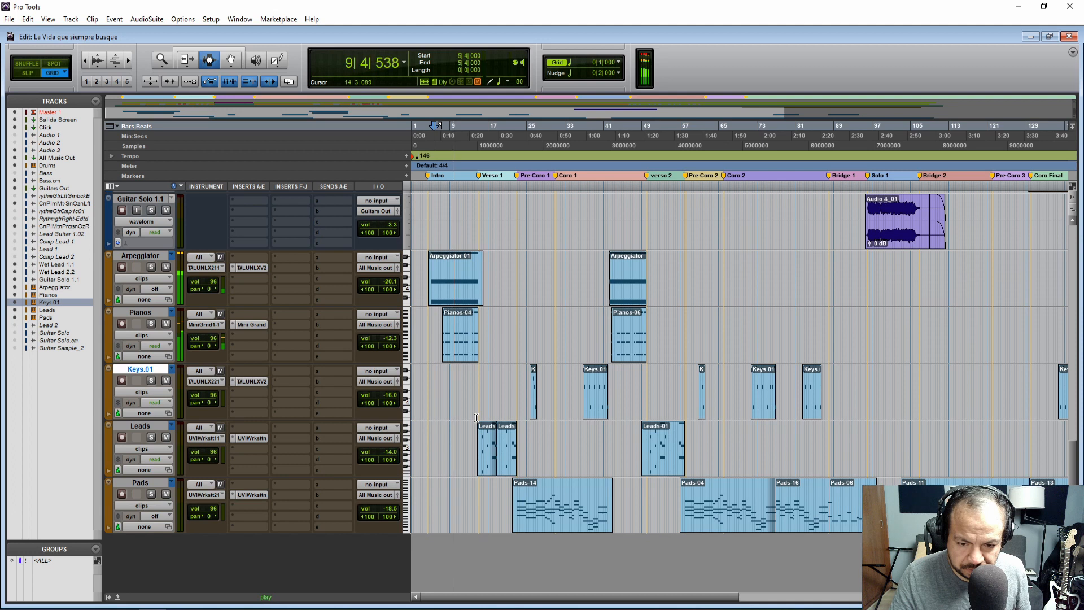
{"action": "key", "text": "space"}
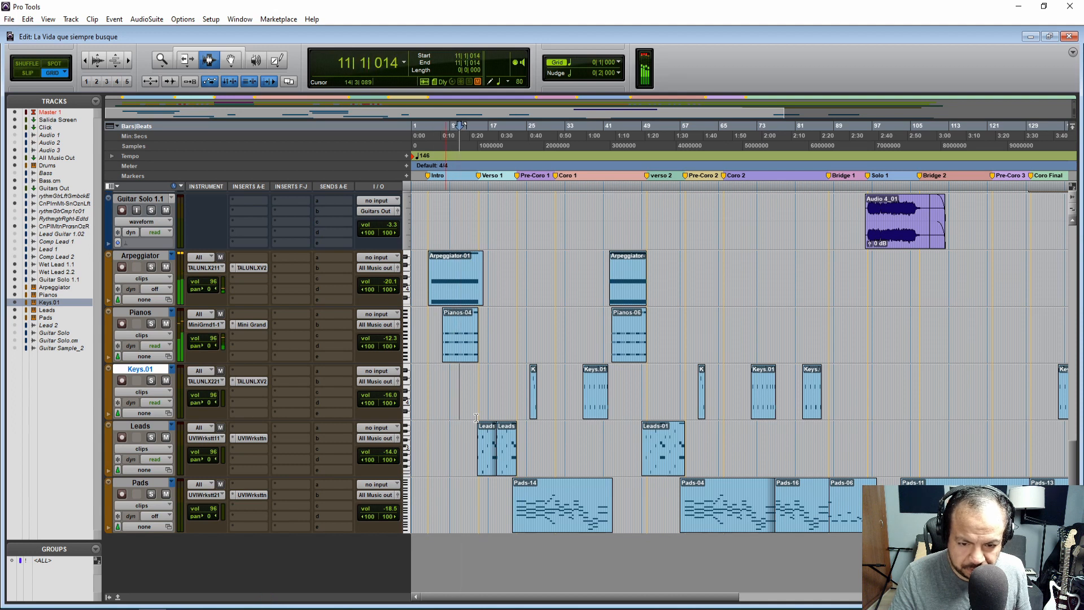
{"action": "left_click", "coordinate": [476, 418]}
{"action": "key", "text": "space"}
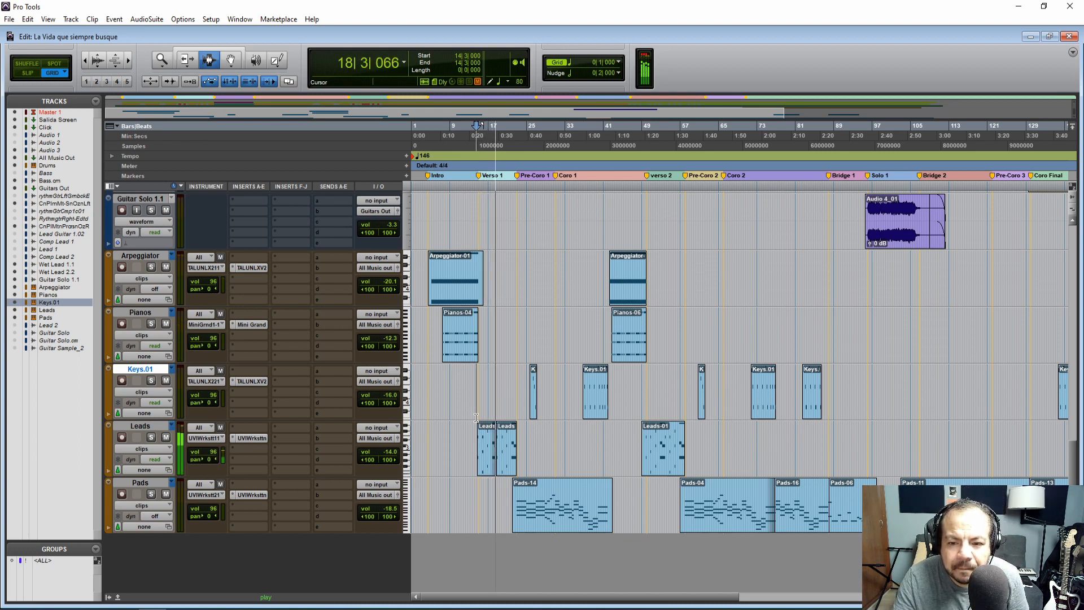
{"action": "key", "text": "space"}
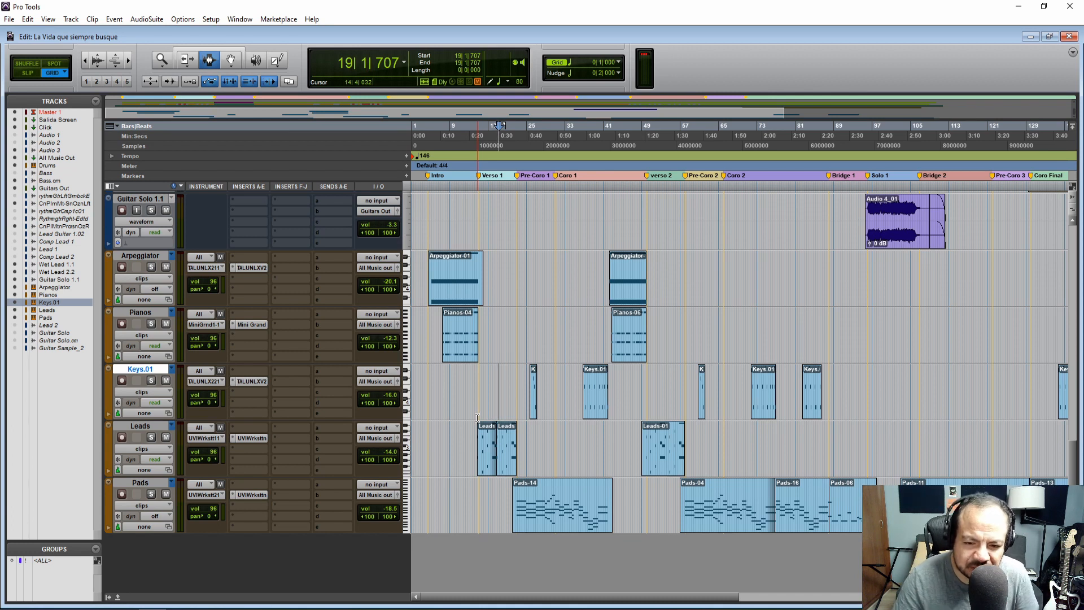
Play Pre-Coro 1 from 22|4|000 and compare the Pads track soloed and within the mix
{"action": "left_click", "coordinate": [516, 489]}
{"action": "key", "text": "space"}
{"action": "left_click", "coordinate": [152, 494]}
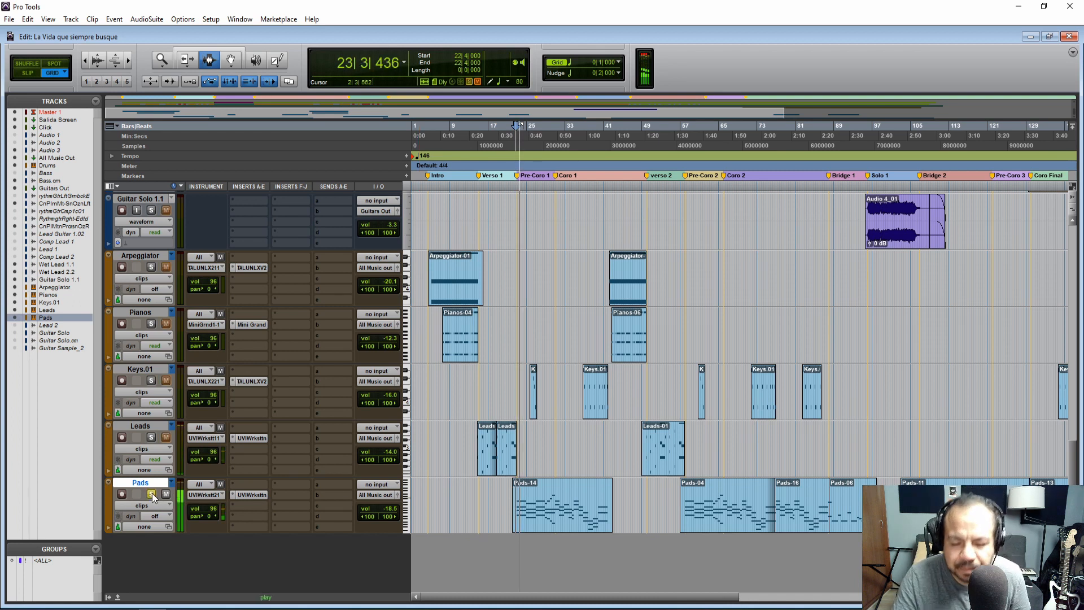
{"action": "left_click", "coordinate": [151, 494]}
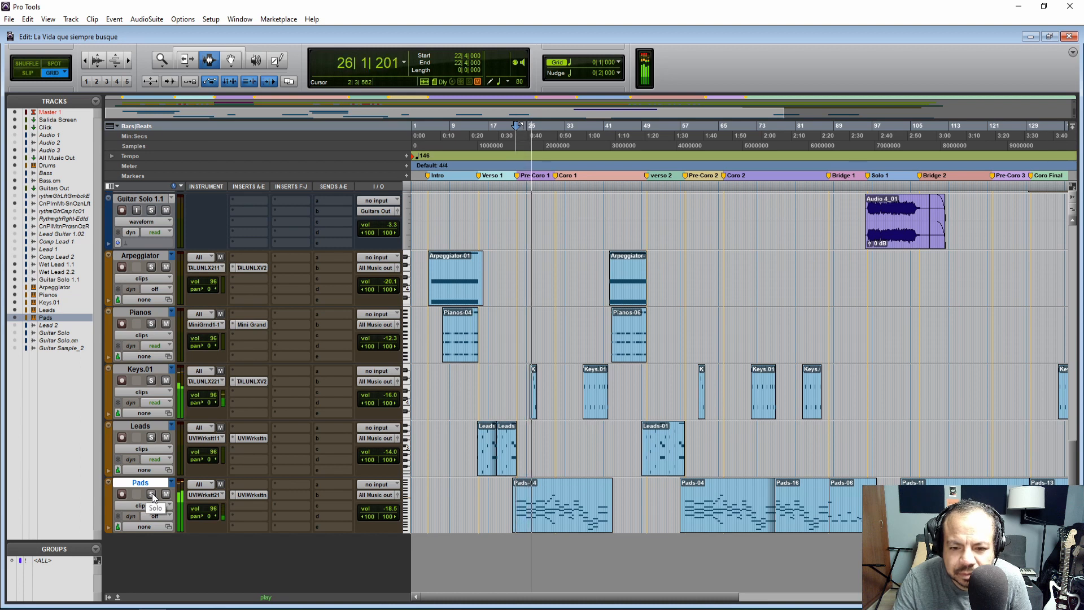
{"action": "left_click", "coordinate": [151, 494]}
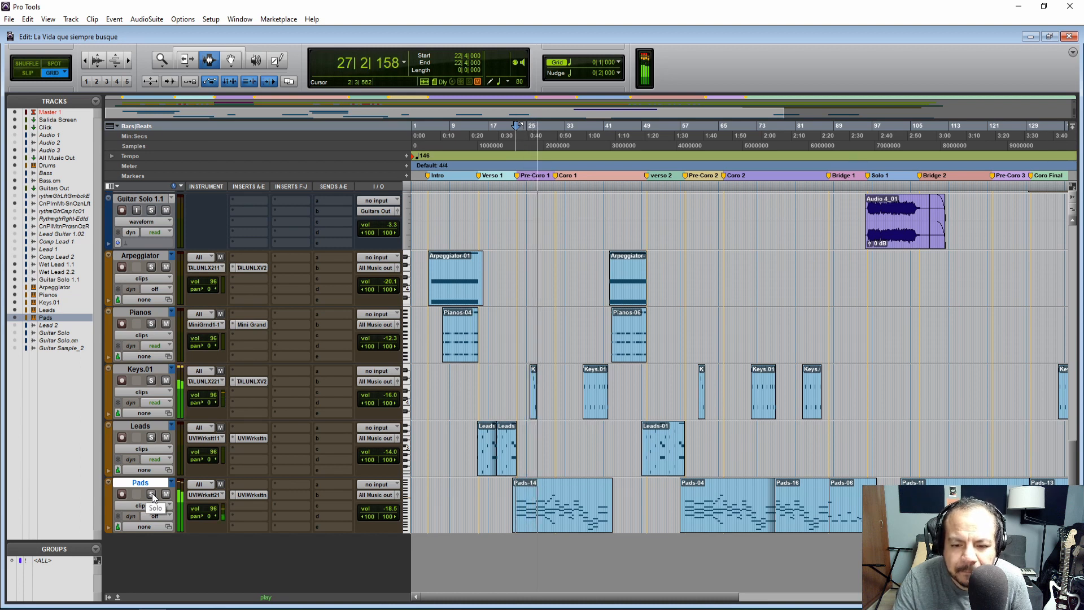
{"action": "left_click", "coordinate": [151, 493]}
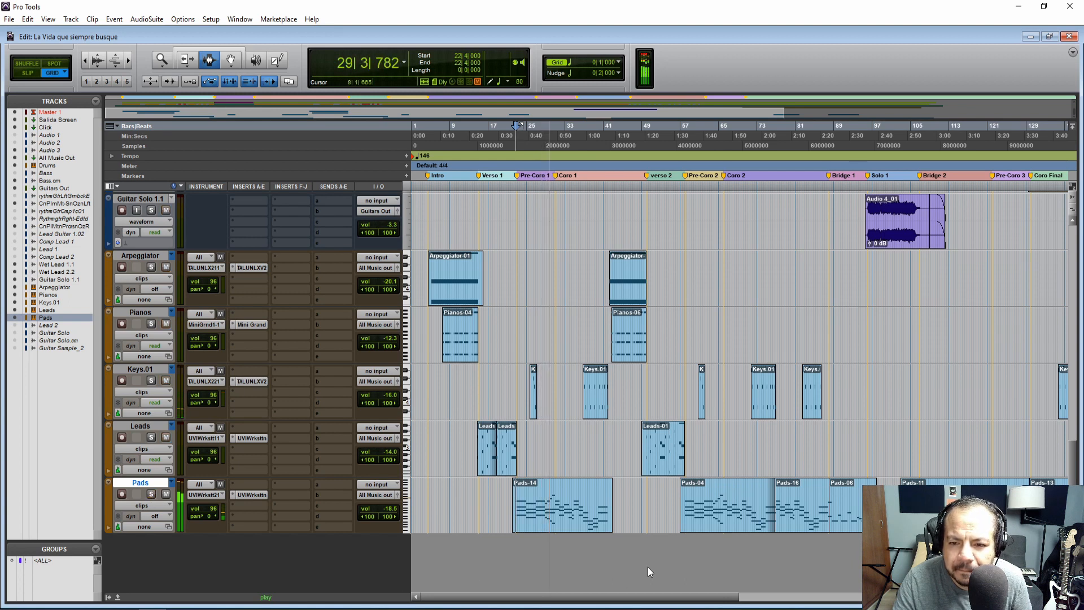
{"action": "key", "text": "space"}
Listen to the Pads-11 part of the bridge, playing from 105|2|000
{"action": "left_click_drag", "start_coordinate": [629, 598], "coordinate": [647, 597]}
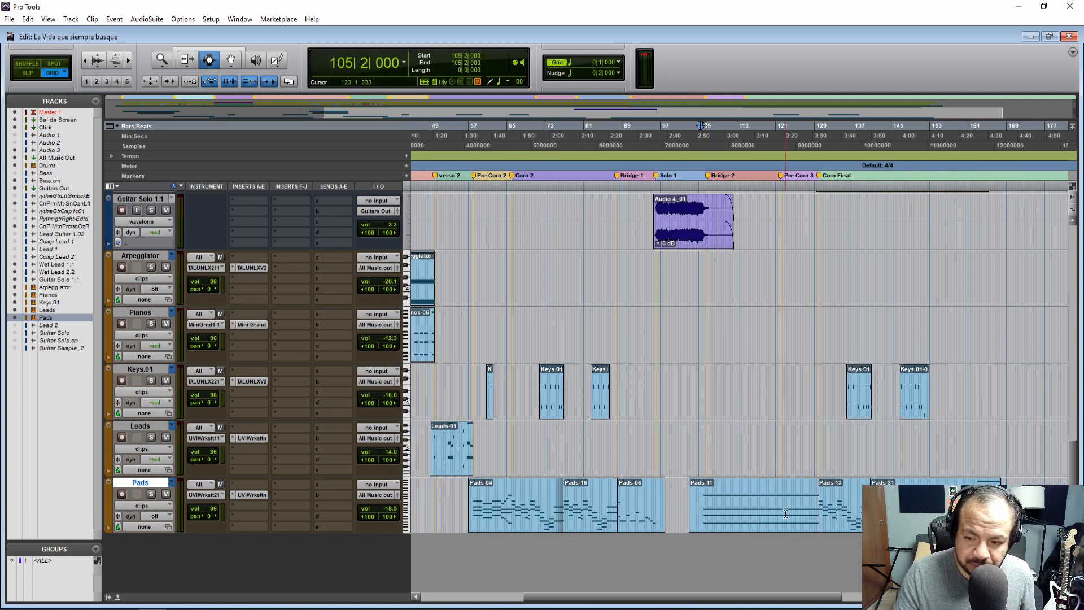
{"action": "key", "text": "space"}
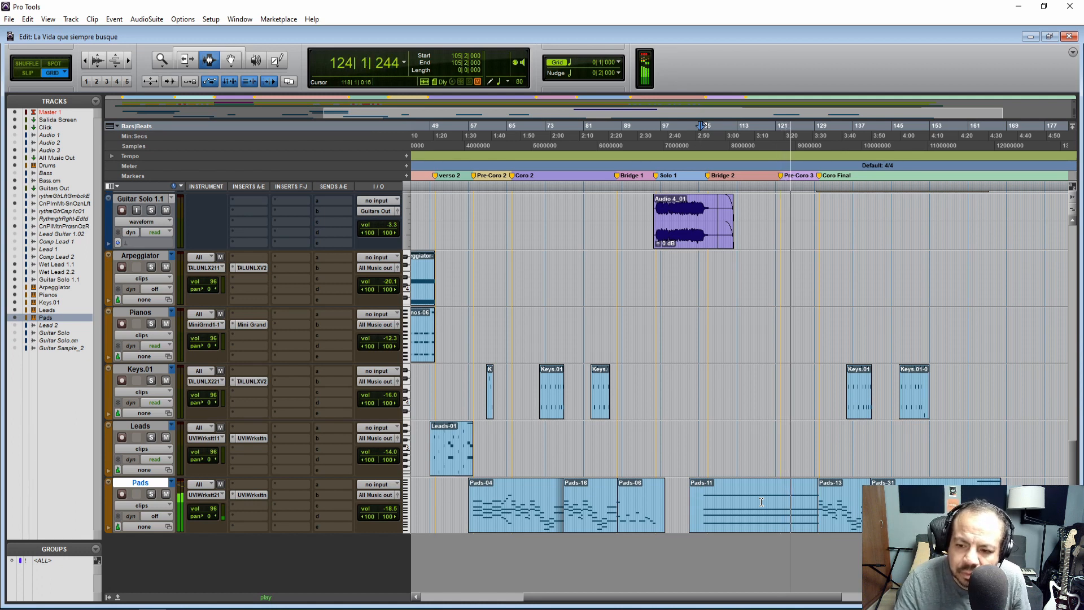
{"action": "key", "text": "space"}
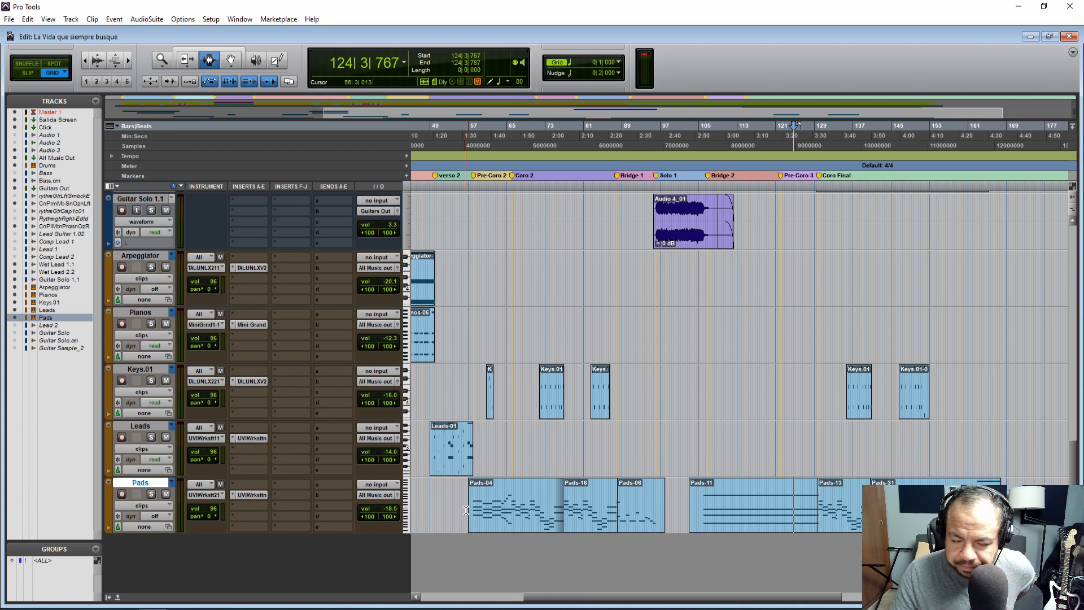
Review the track options for the Arpeggiator track, such as Make Inactive, Freeze and Commit, without applying any
{"action": "left_click_drag", "start_coordinate": [551, 600], "coordinate": [446, 598]}
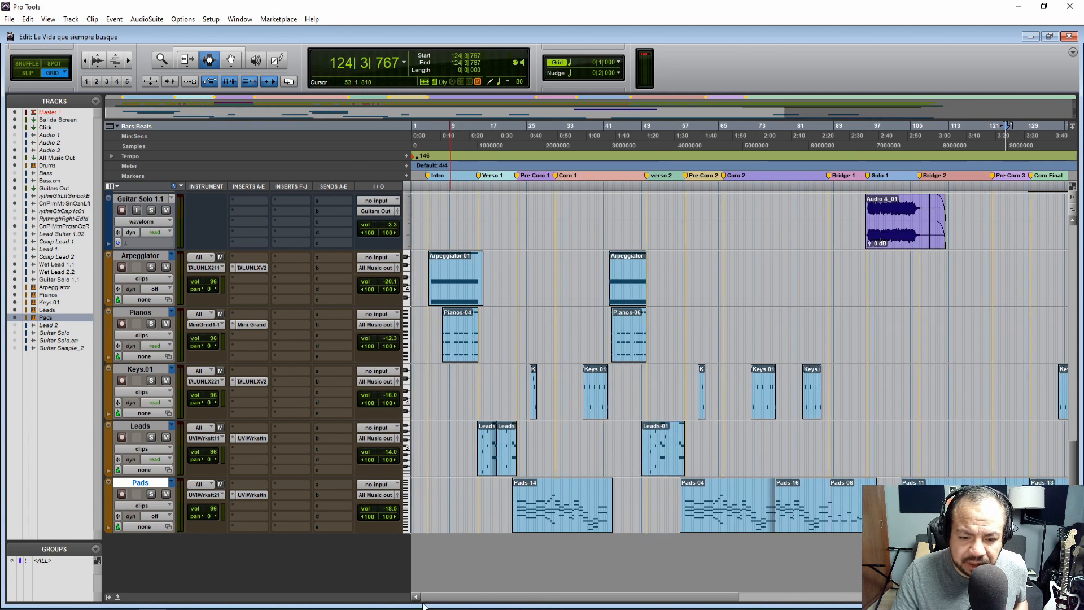
{"action": "right_click", "coordinate": [143, 255]}
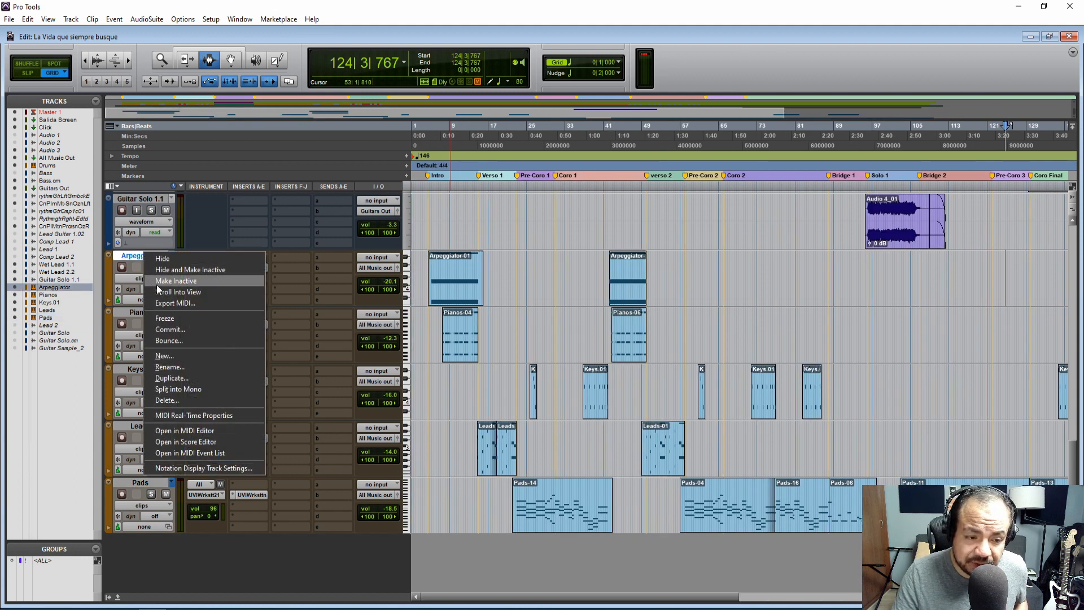
{"action": "left_click", "coordinate": [243, 558]}
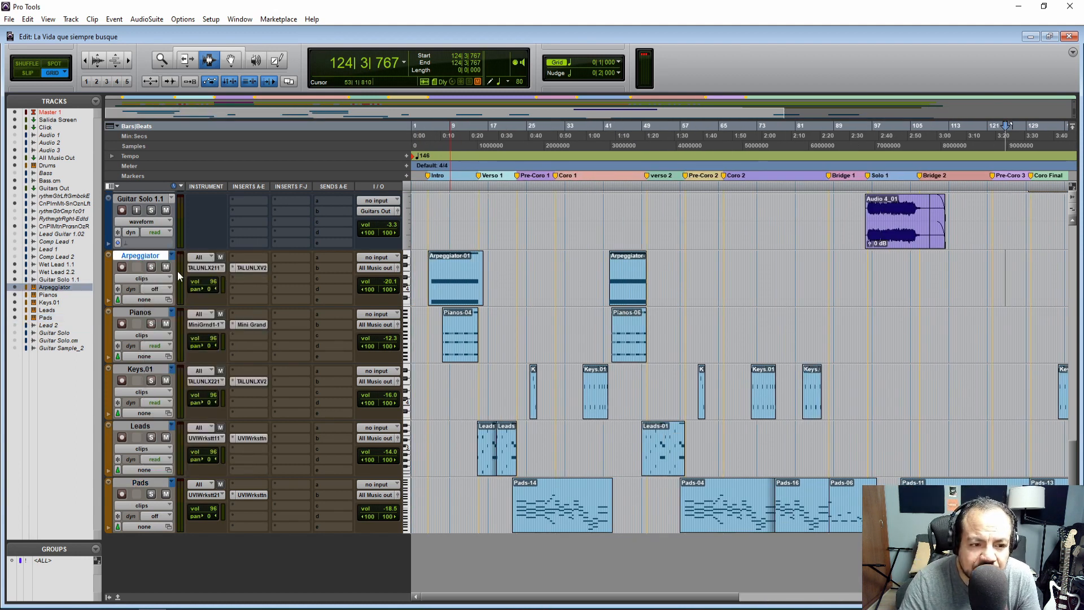
{"action": "right_click", "coordinate": [142, 253]}
{"action": "left_click", "coordinate": [323, 574]}
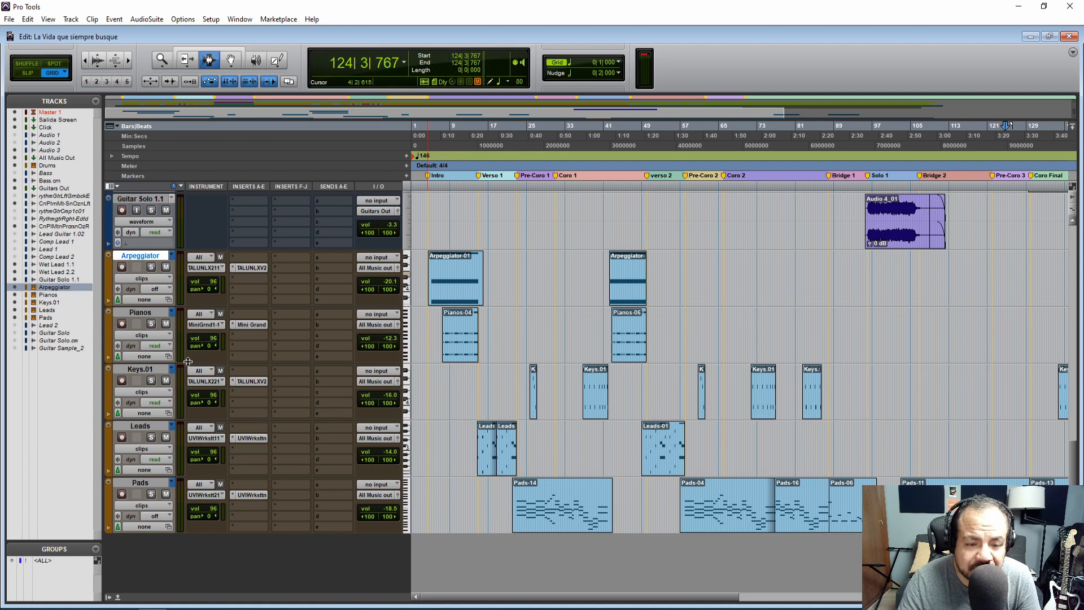
{"action": "left_click", "coordinate": [415, 337]}
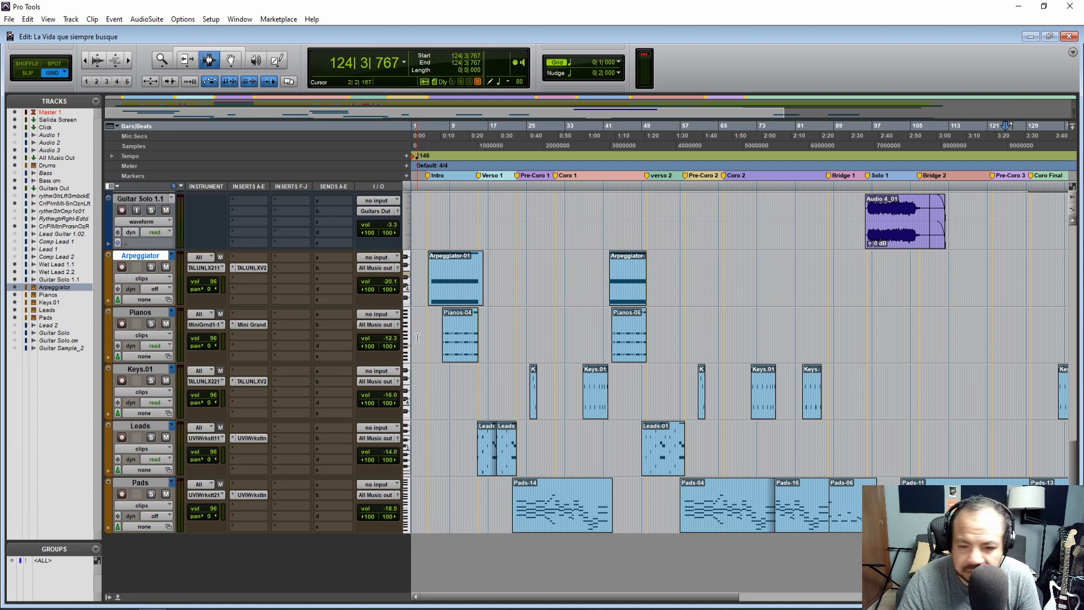